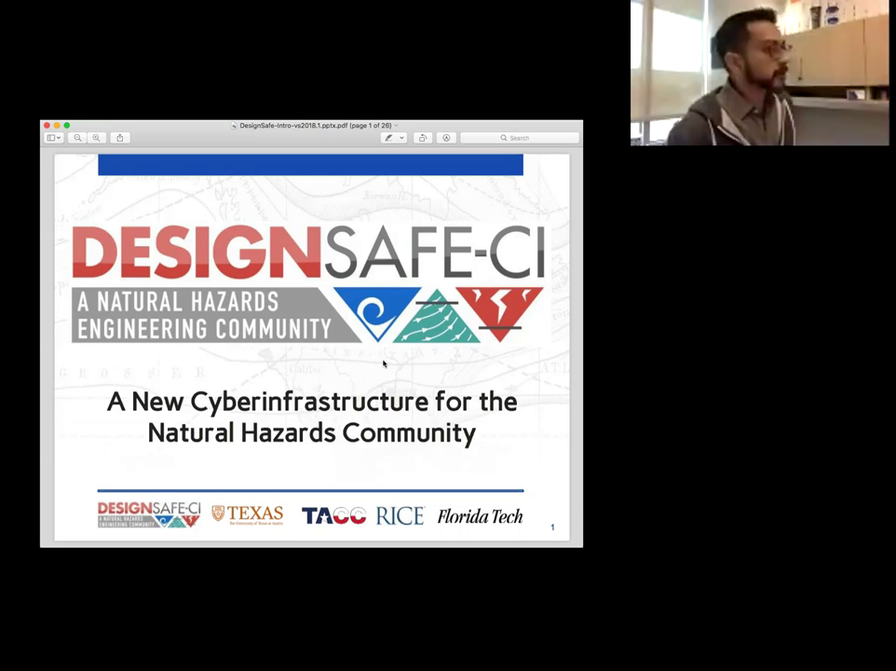
Page through the introductory slides on the DesignSafe vision, research workflow, Slack and help resources, up to page 7
{"action": "key", "text": "Right"}
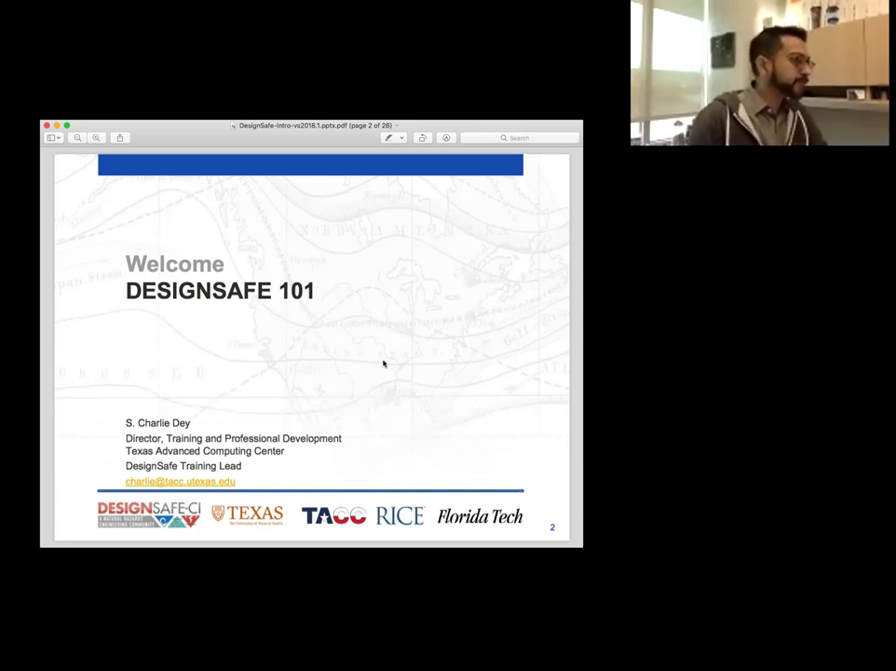
{"action": "key", "text": "Down"}
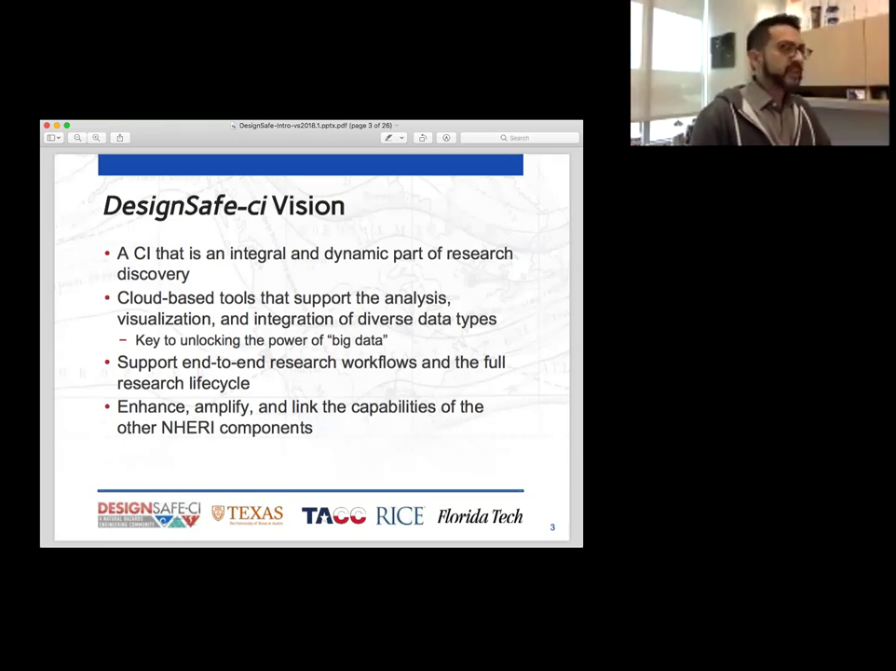
{"action": "key", "text": "Right"}
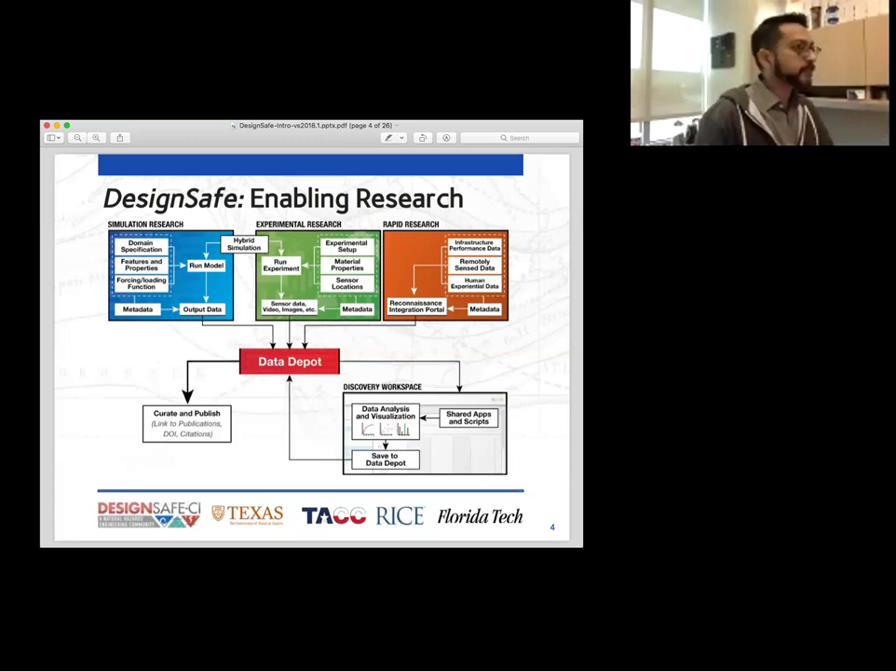
{"action": "key", "text": "Down"}
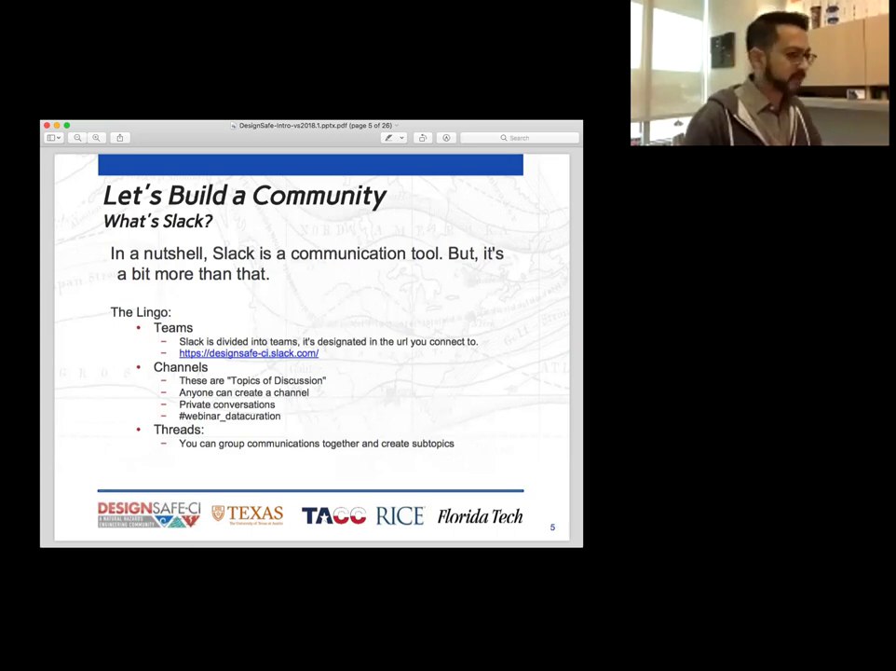
{"action": "key", "text": "Right"}
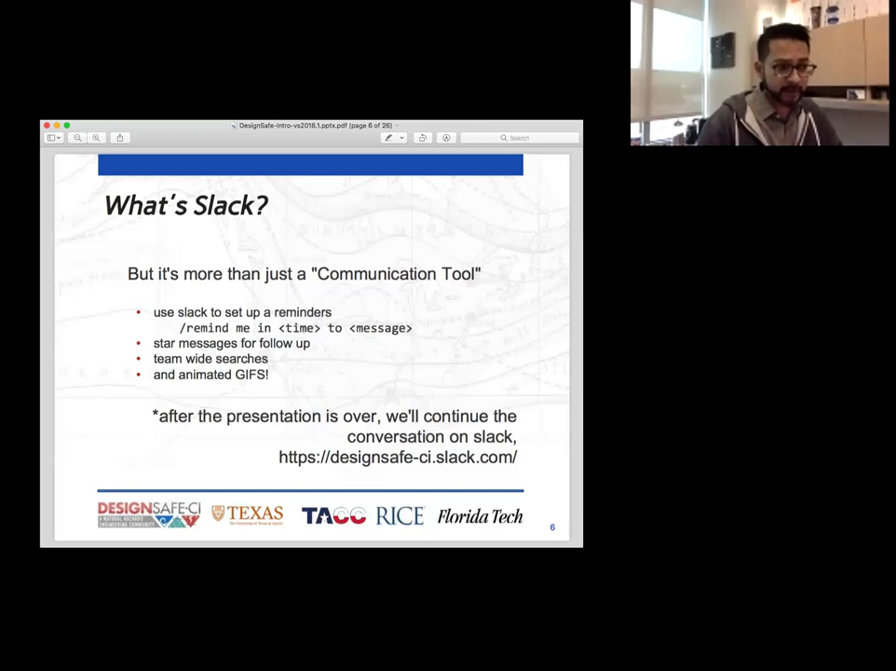
{"action": "key", "text": "Right"}
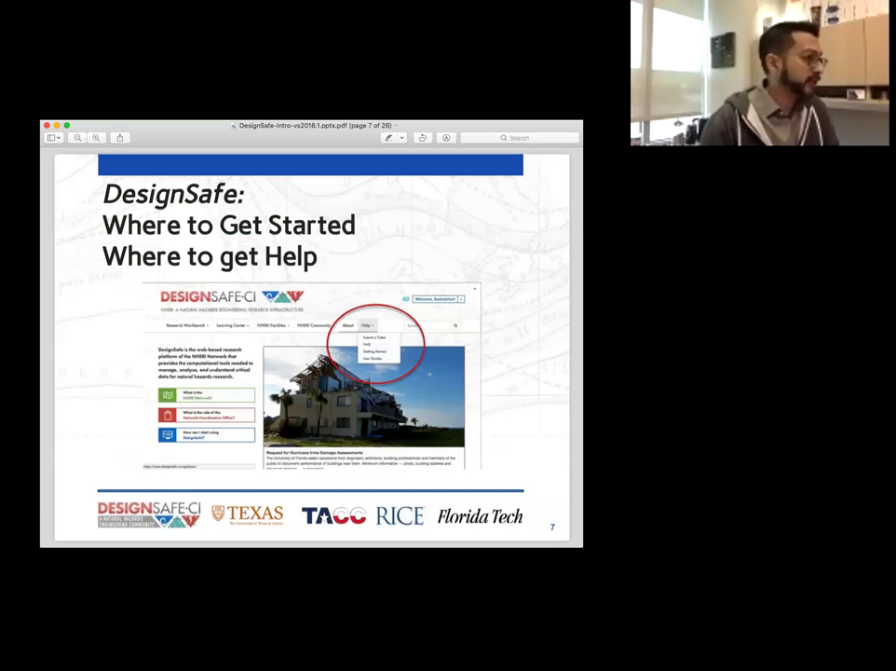
Advance through the Walkthrough, Getting Started and Logging in slides to page 10
{"action": "key", "text": "Down"}
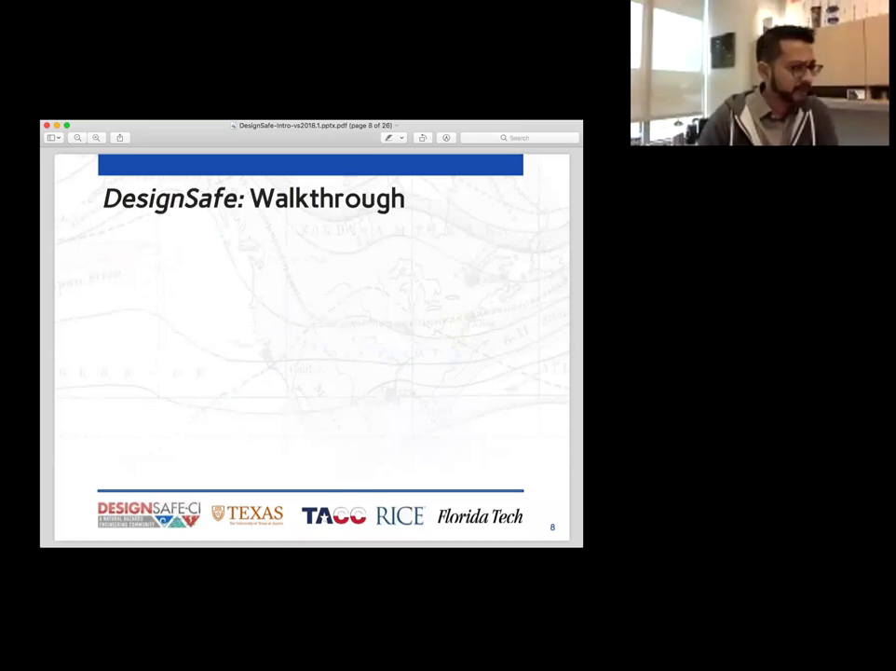
{"action": "key", "text": "Right"}
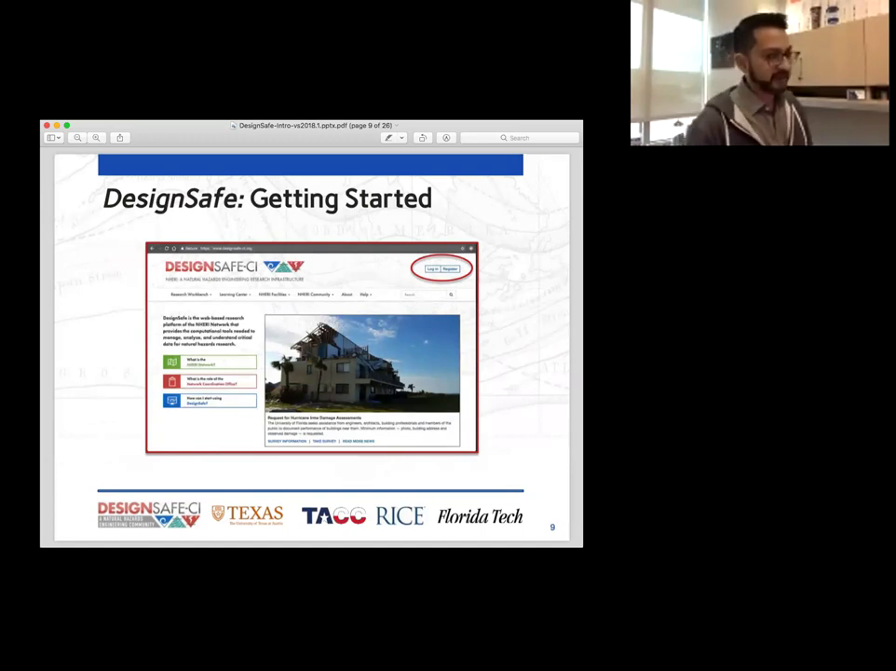
{"action": "key", "text": "Right"}
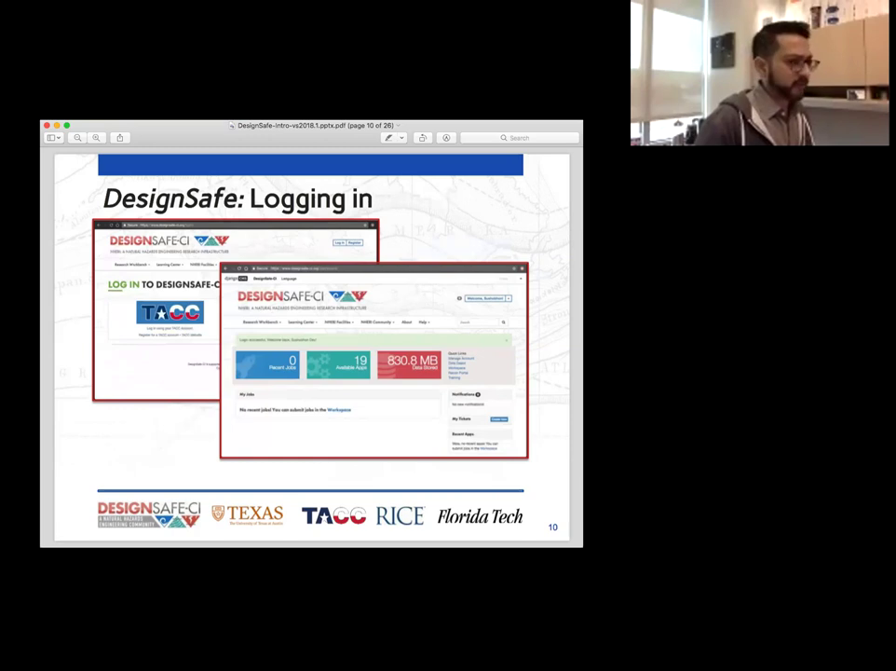
Page through the Data Depot slides, from the overview on page 11 to the data transfer options on page 17
{"action": "key", "text": "Right"}
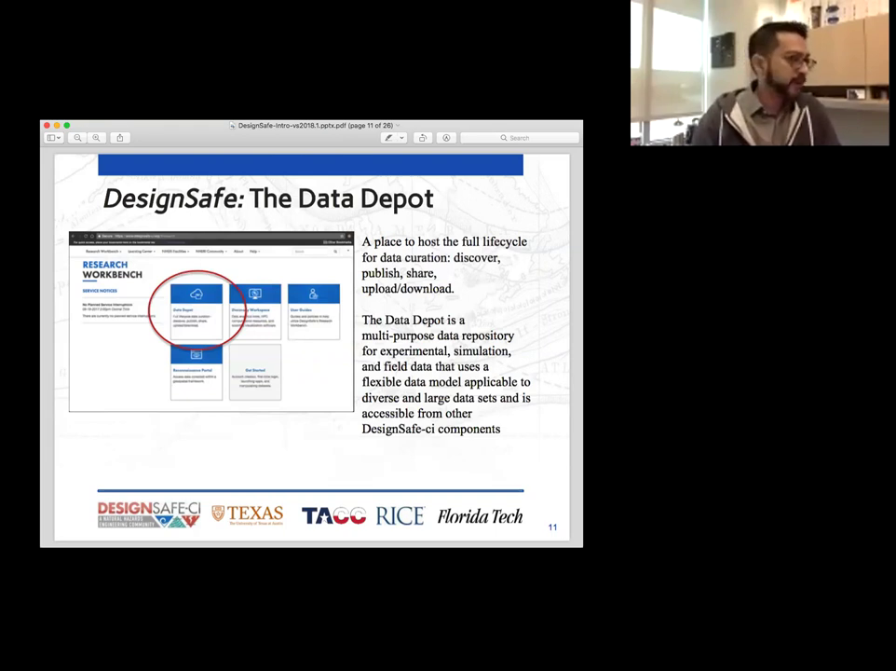
{"action": "key", "text": "Down"}
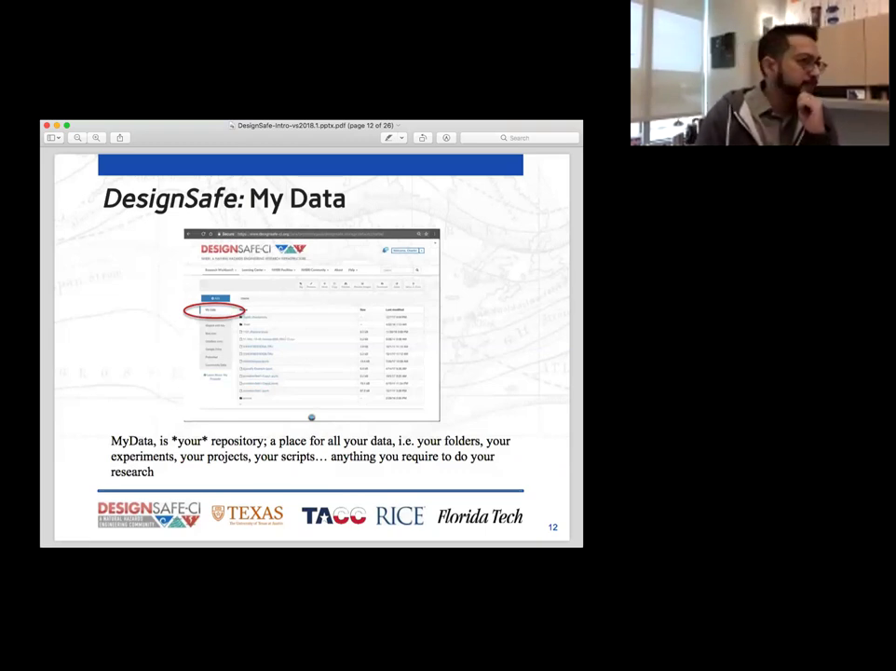
{"action": "key", "text": "Right"}
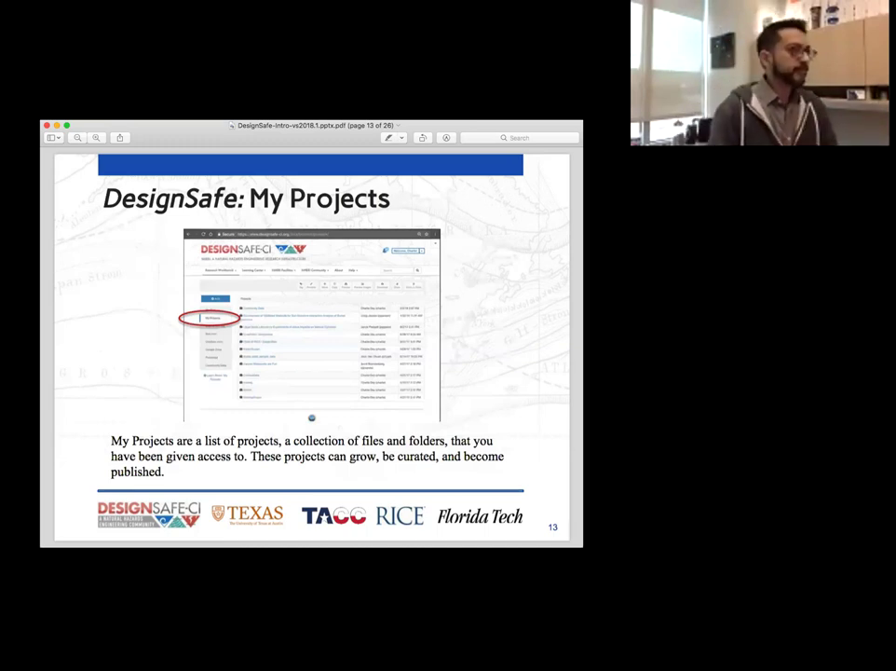
{"action": "key", "text": "Down"}
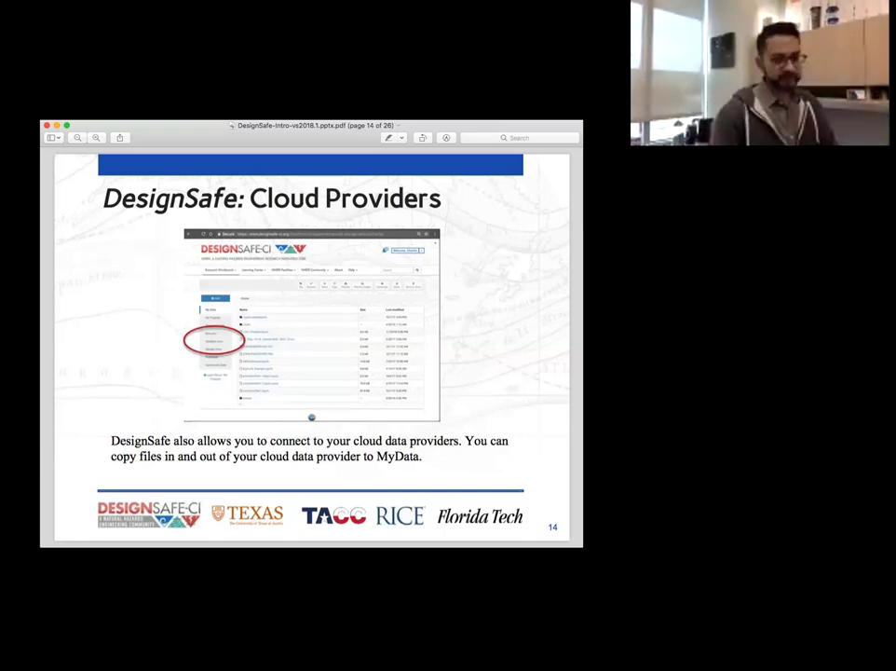
{"action": "key", "text": "Right"}
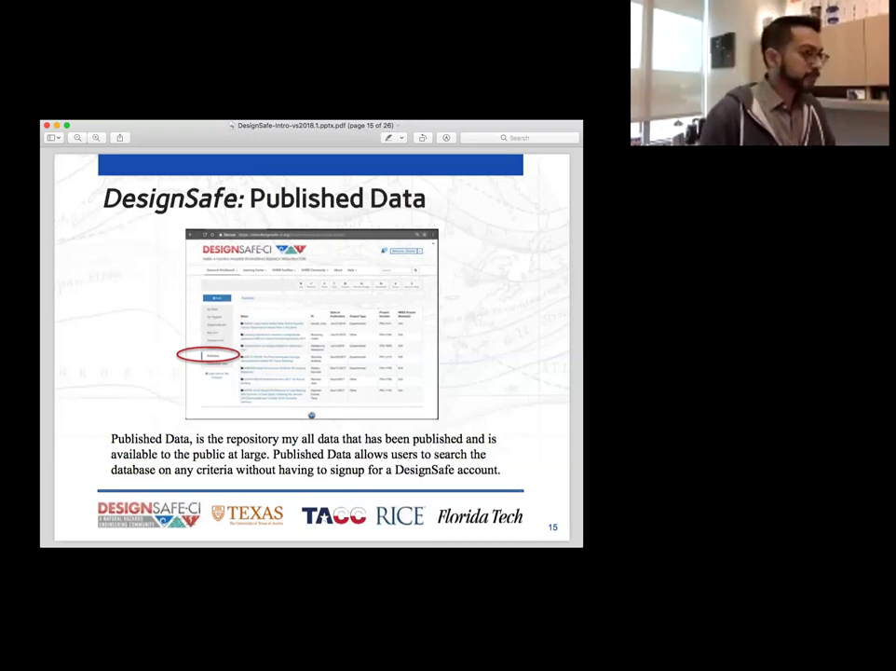
{"action": "key", "text": "Right"}
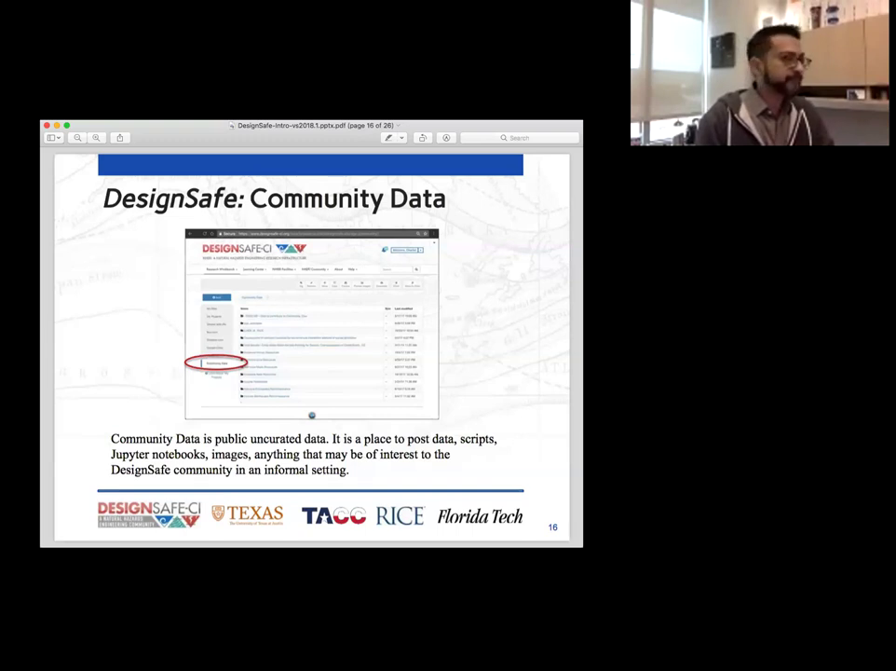
{"action": "key", "text": "Down"}
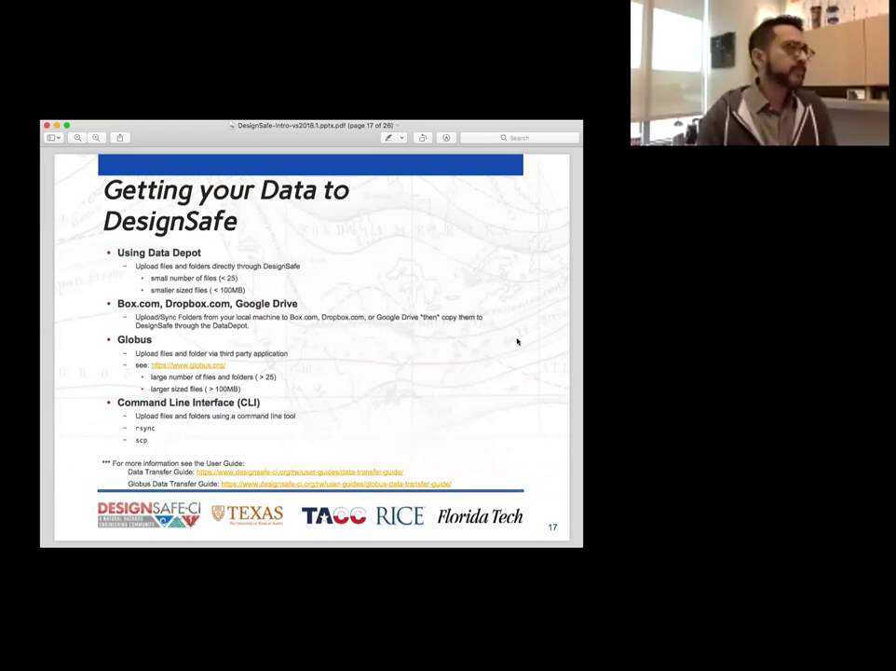
Page through the Discovery Workspace slides on applications, launching, data processing and output, pages 18 to 22
{"action": "key", "text": "Right"}
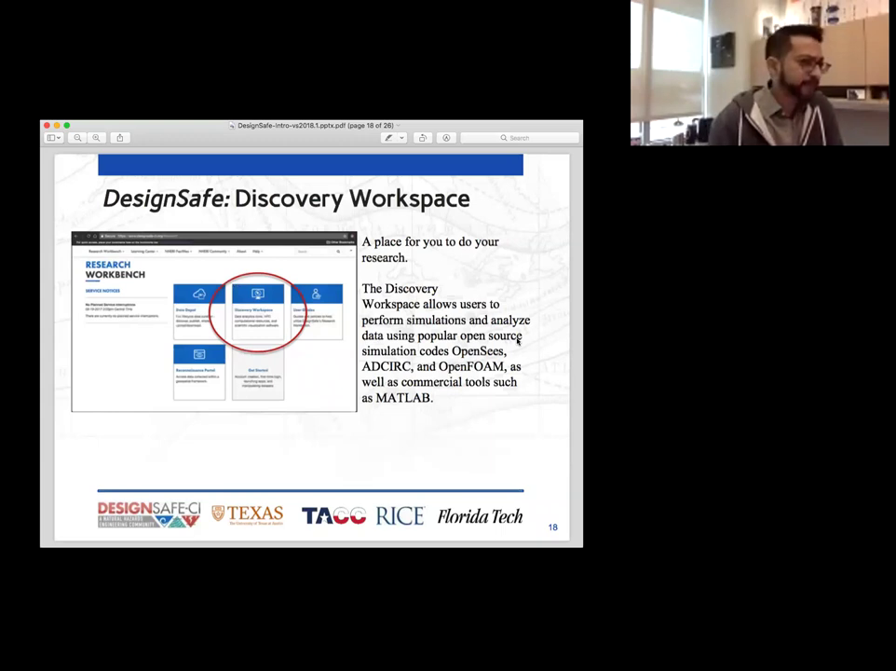
{"action": "key", "text": "Right"}
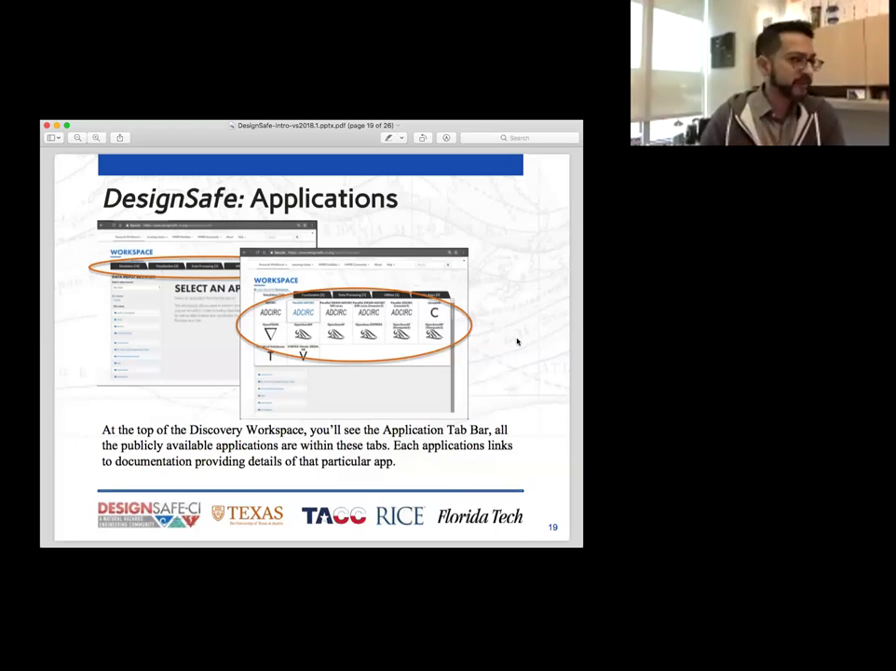
{"action": "key", "text": "Right"}
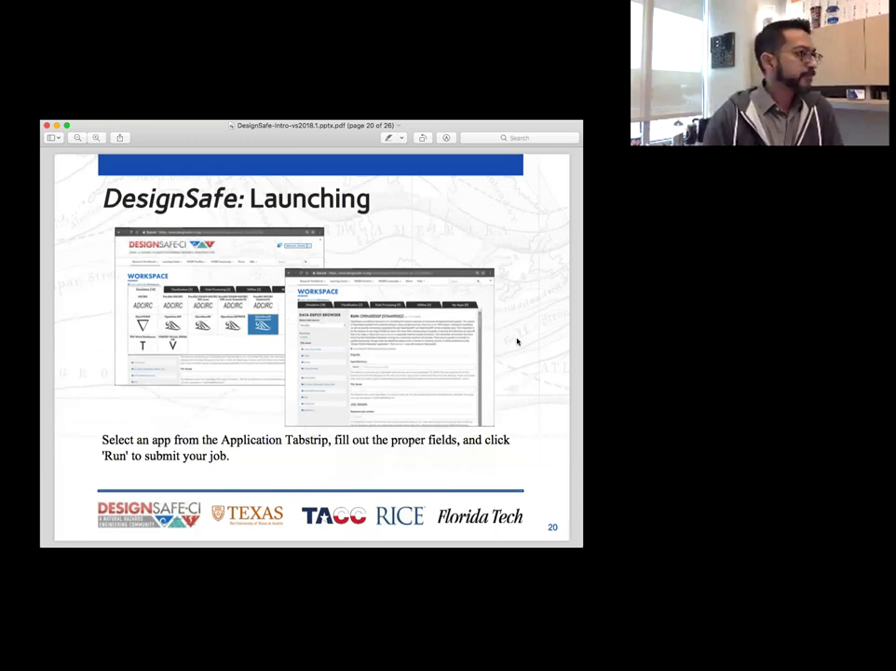
{"action": "key", "text": "Right"}
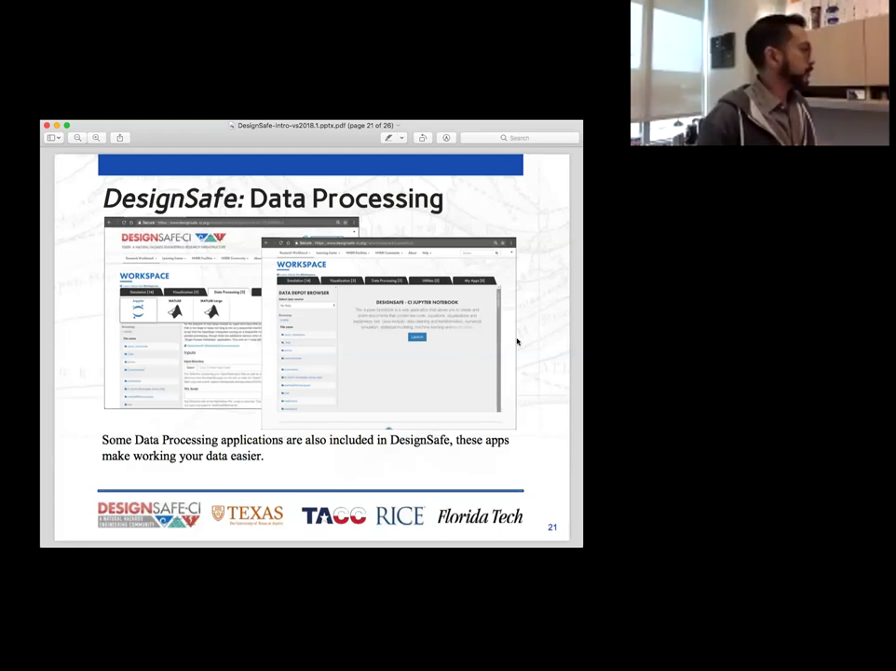
{"action": "key", "text": "Down"}
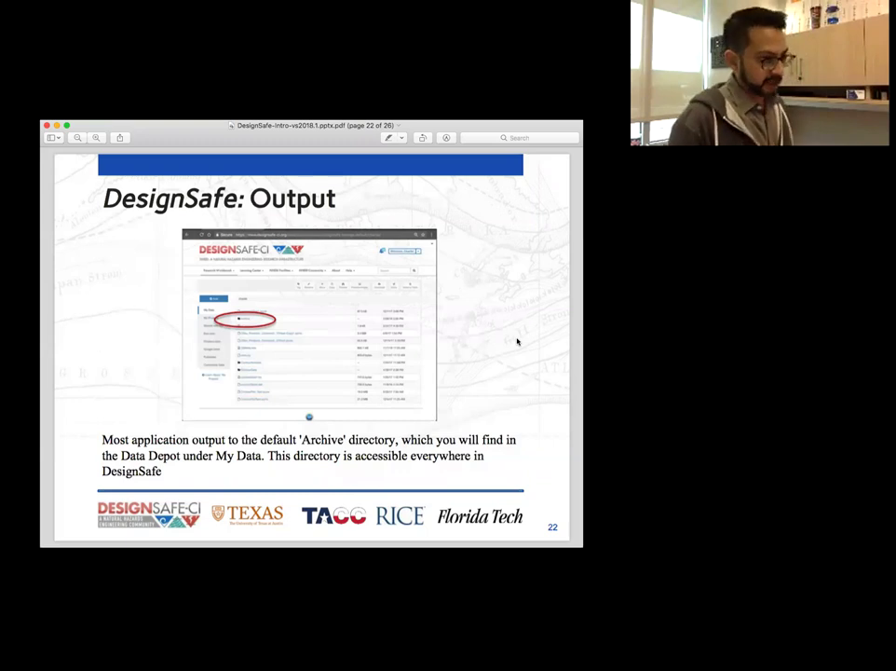
Advance past the two Recon Portal slides to the Demonstration outline on page 25
{"action": "key", "text": "Right"}
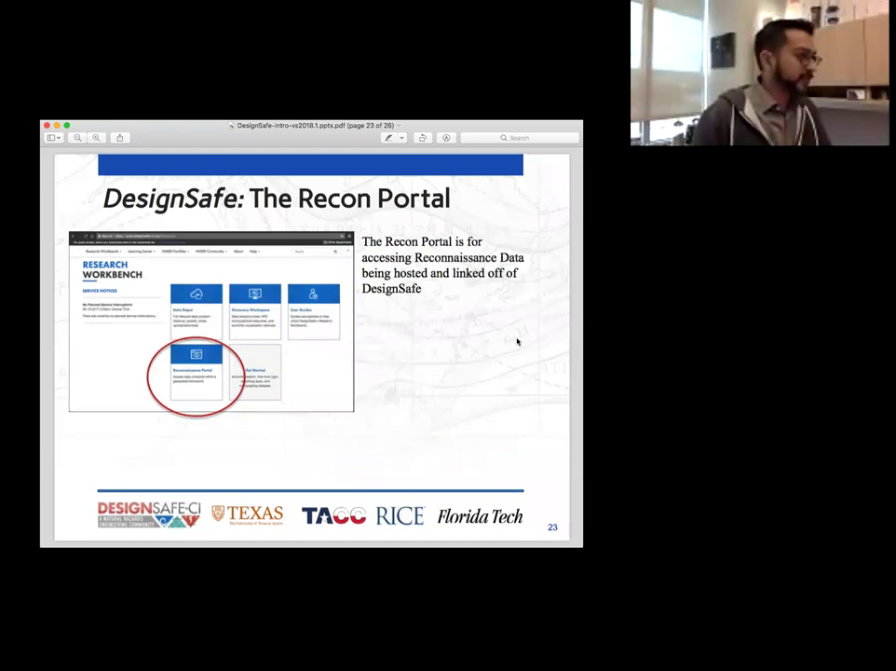
{"action": "key", "text": "Right"}
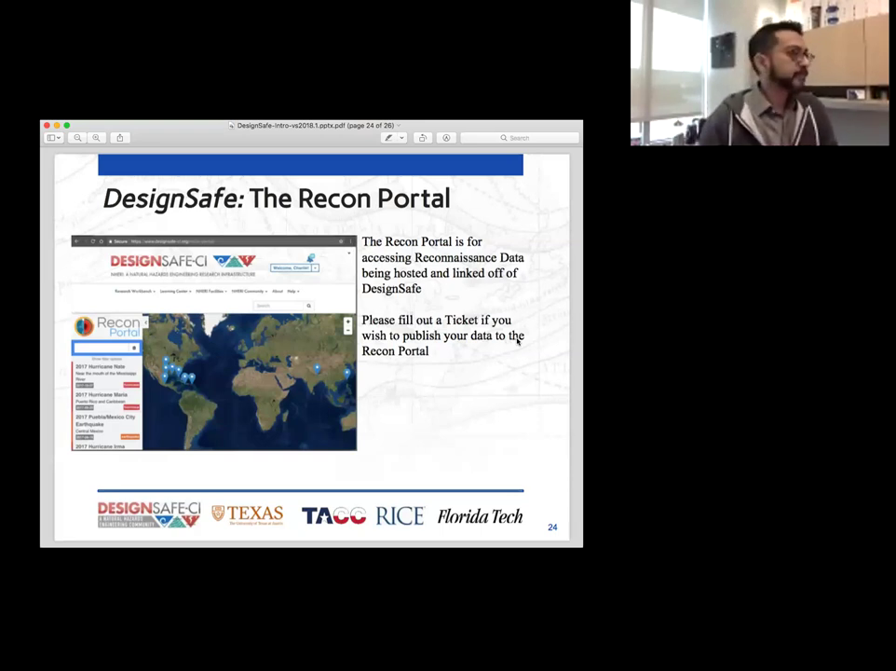
{"action": "key", "text": "Right"}
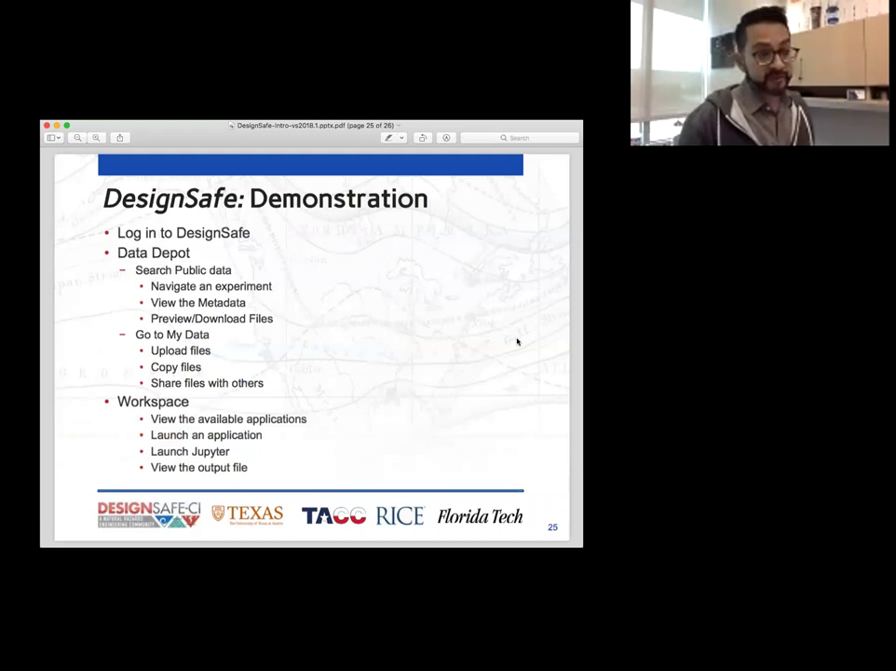
Switch to the browser showing the DesignSafe site and open the account profile through the user dashboard
{"action": "key", "text": "super+Tab"}
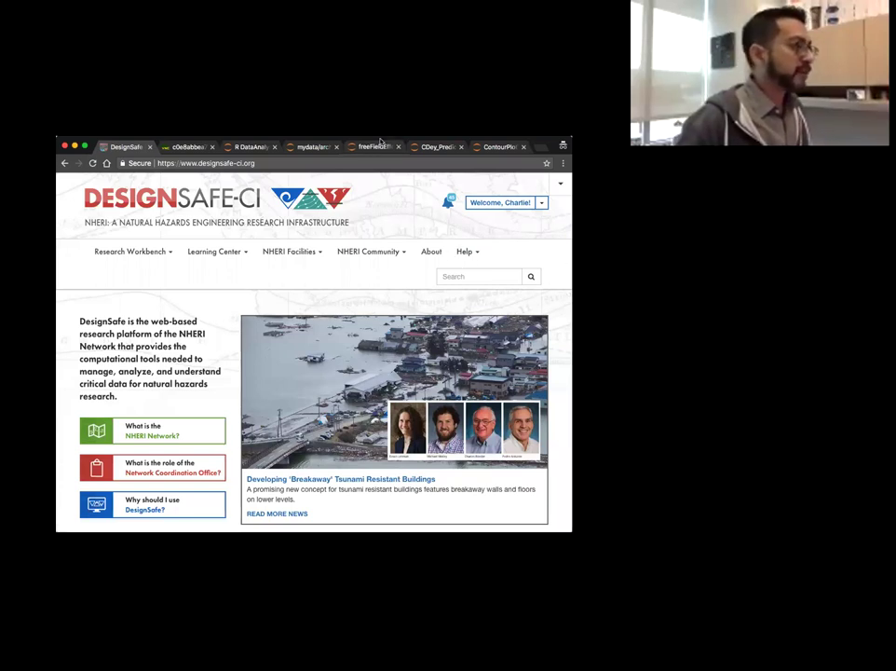
{"action": "left_click", "coordinate": [506, 205]}
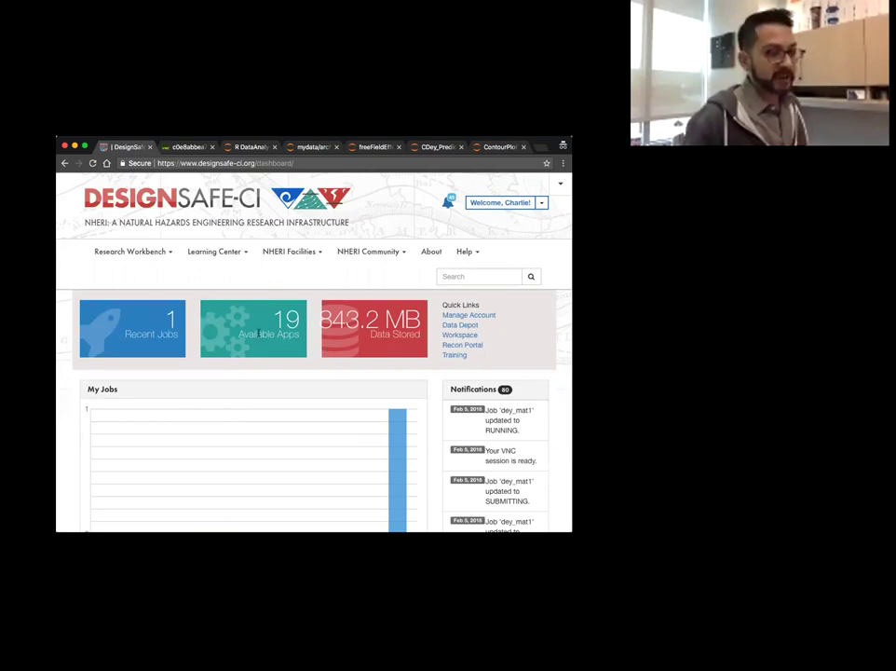
{"action": "left_click", "coordinate": [490, 315]}
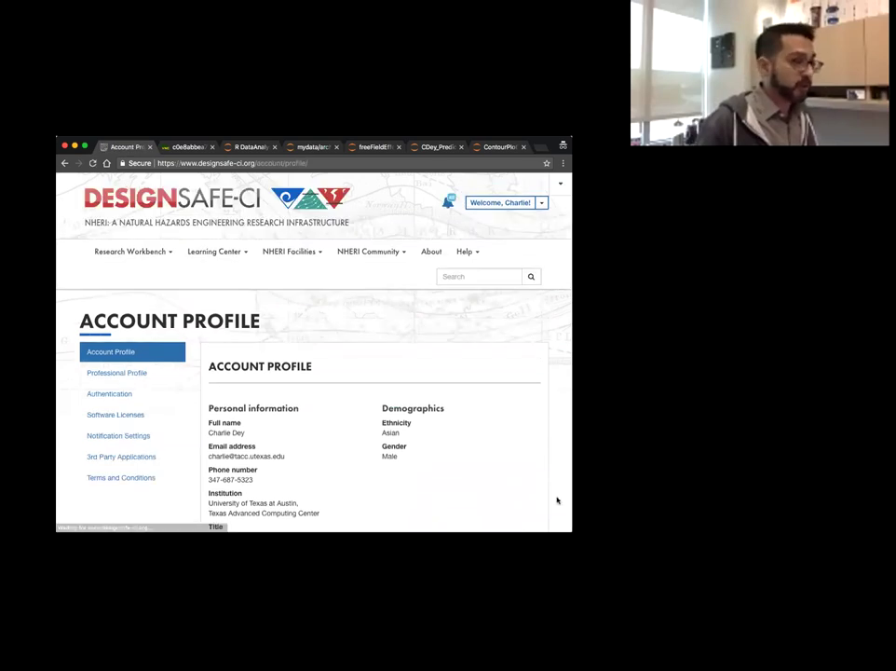
Open the account's 3rd Party Applications settings and look over the Box.com, Dropbox.com and GoogleDrive entries
{"action": "left_click", "coordinate": [146, 457]}
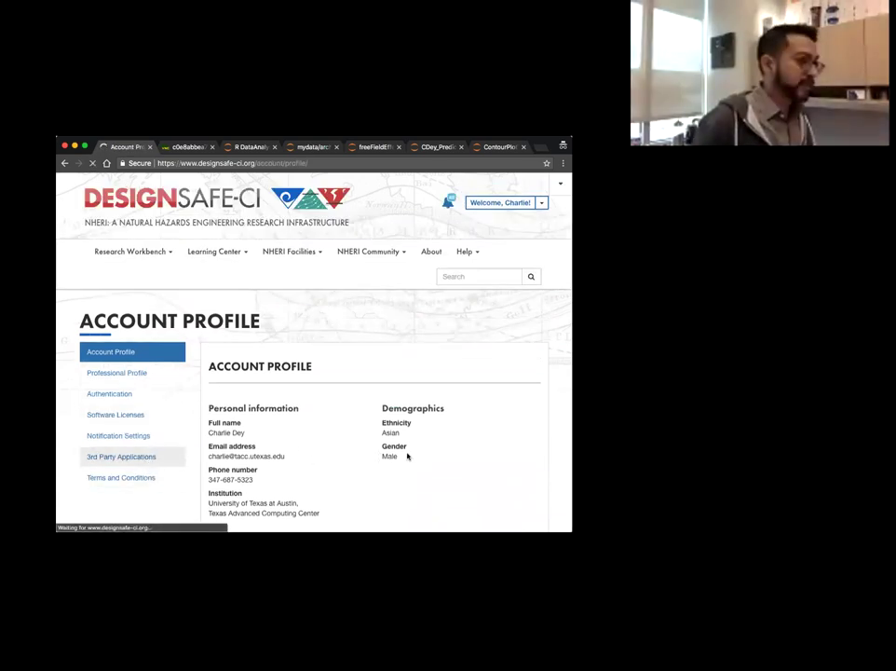
{"action": "scroll", "coordinate": [465, 485], "scroll_direction": "down", "scroll_amount": 5}
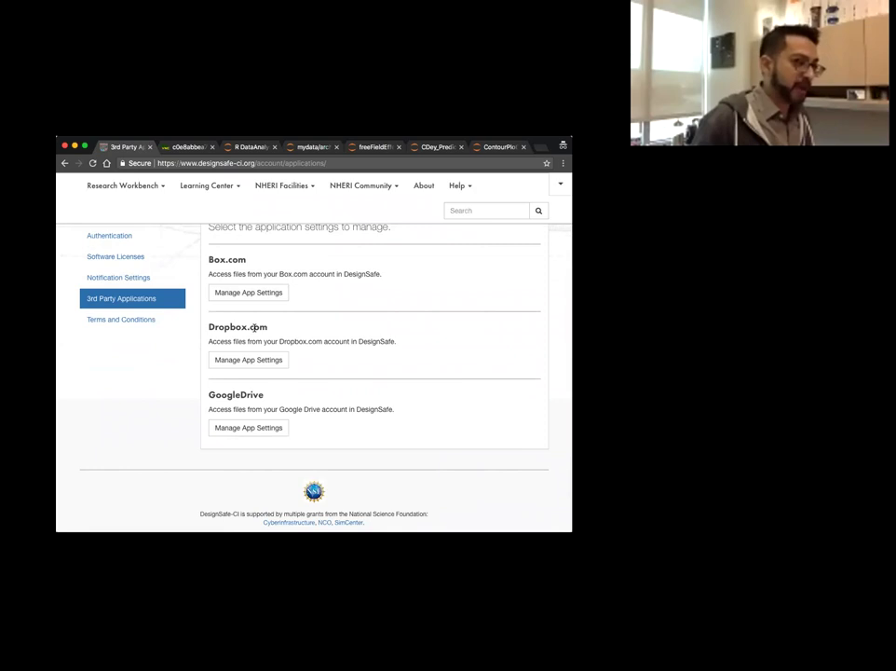
{"action": "scroll", "coordinate": [256, 406], "scroll_direction": "up", "scroll_amount": 5}
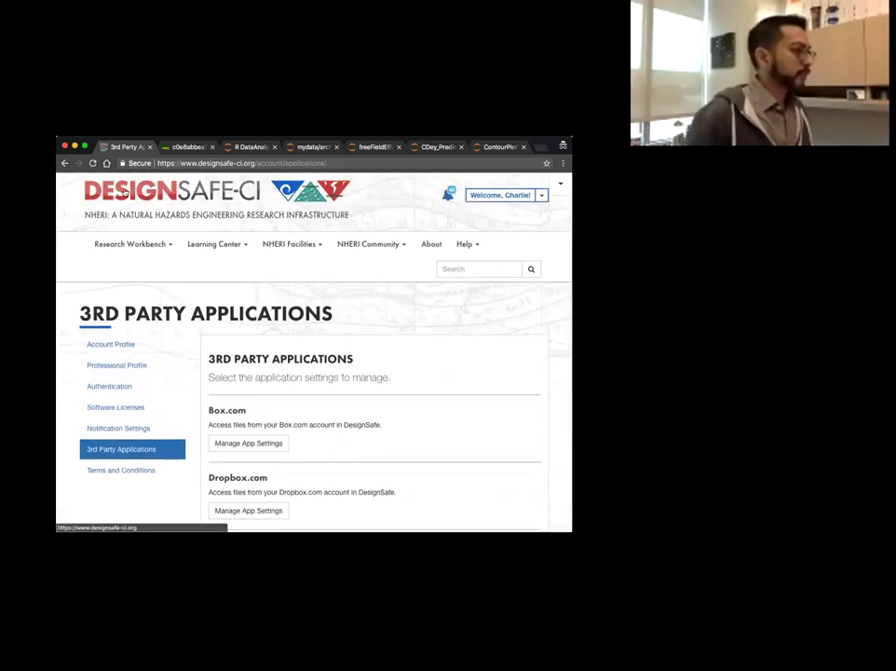
{"action": "scroll", "coordinate": [117, 218], "scroll_direction": "up", "scroll_amount": 1}
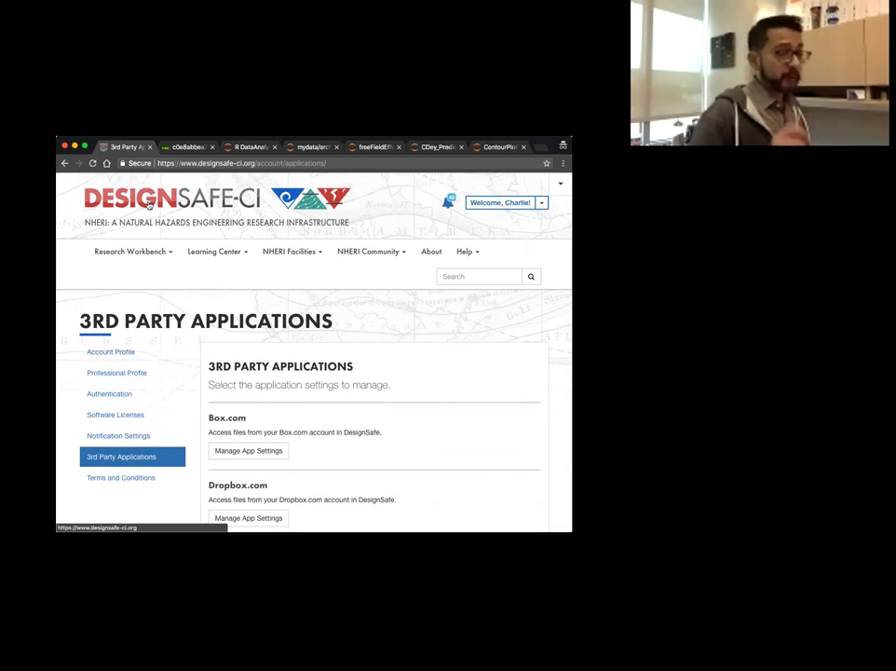
Return to the DesignSafe home page and show the Help options: FAQ, User Guides, Getting Started and Submit a Ticket
{"action": "left_click", "coordinate": [147, 204]}
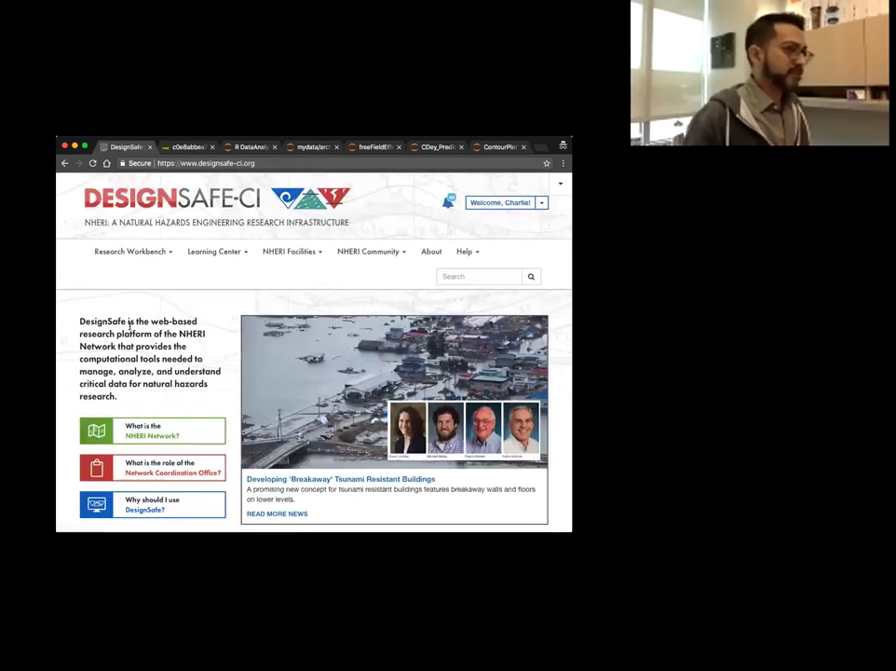
{"action": "scroll", "coordinate": [206, 335], "scroll_direction": "down", "scroll_amount": 1}
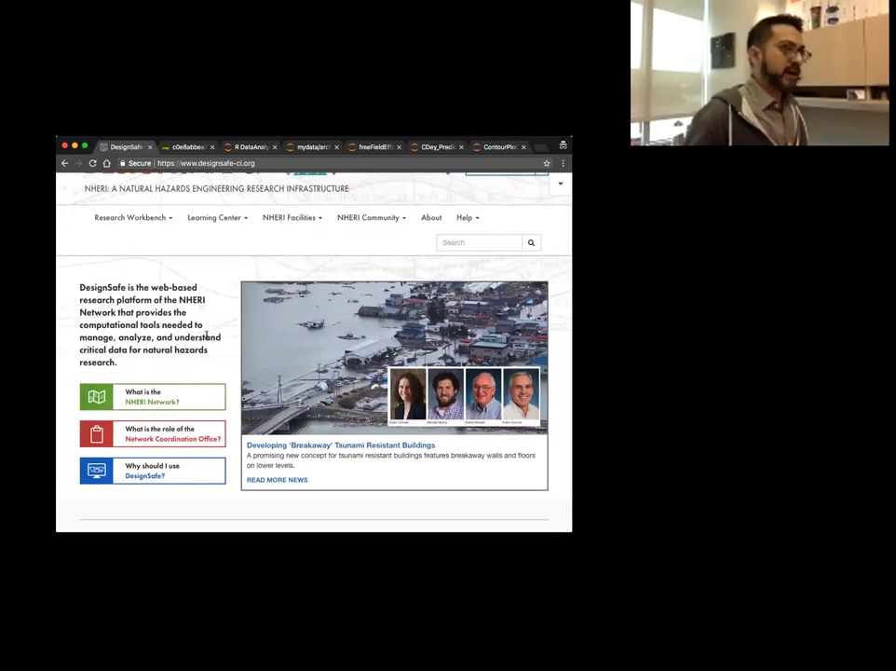
{"action": "scroll", "coordinate": [205, 336], "scroll_direction": "up", "scroll_amount": 1}
{"action": "left_click", "coordinate": [477, 230]}
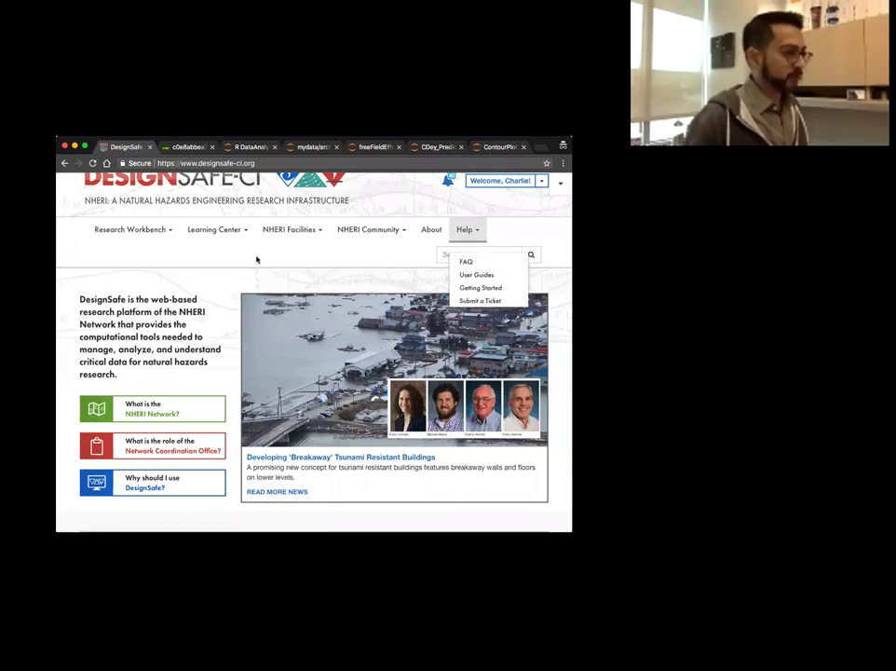
Open the Data Depot from the home page's Research Workbench section
{"action": "scroll", "coordinate": [216, 270], "scroll_direction": "down", "scroll_amount": 5}
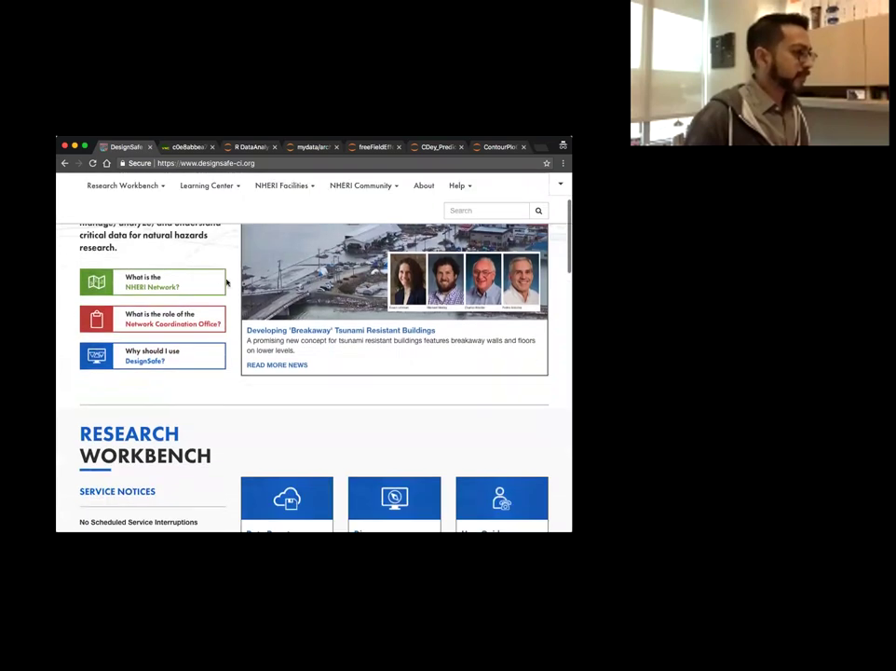
{"action": "scroll", "coordinate": [237, 296], "scroll_direction": "down", "scroll_amount": 3}
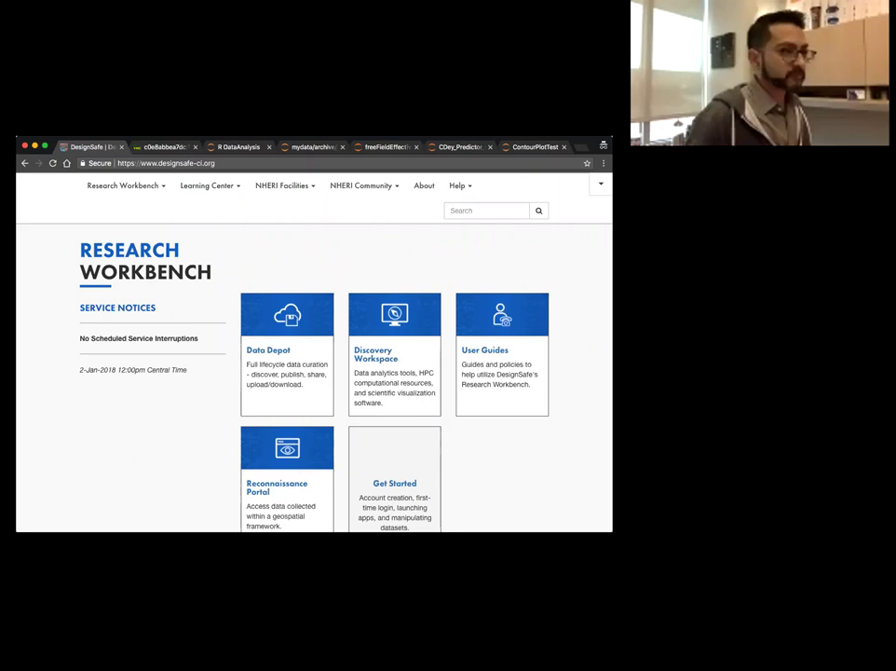
{"action": "scroll", "coordinate": [323, 272], "scroll_direction": "down", "scroll_amount": 1}
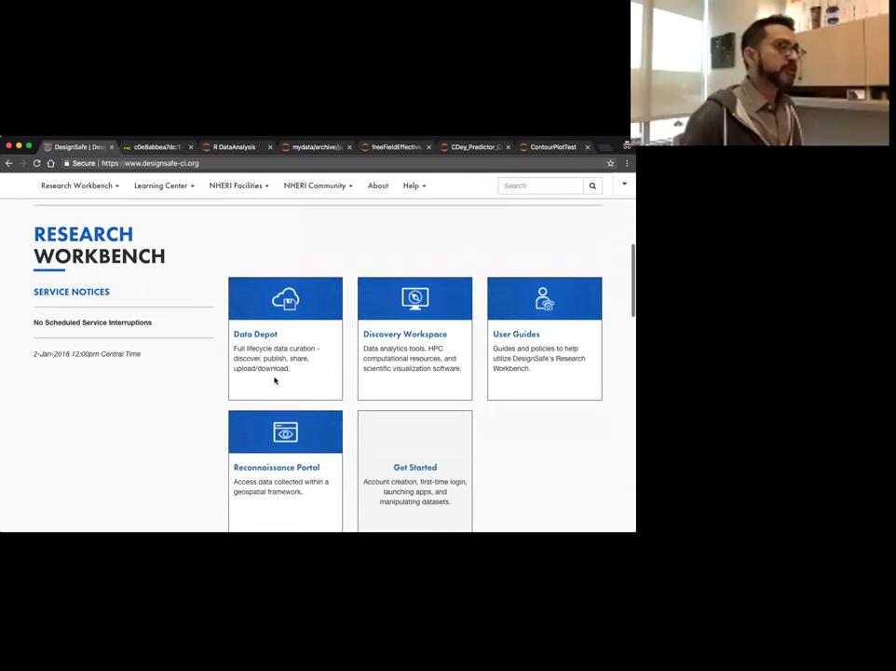
{"action": "left_click", "coordinate": [266, 337]}
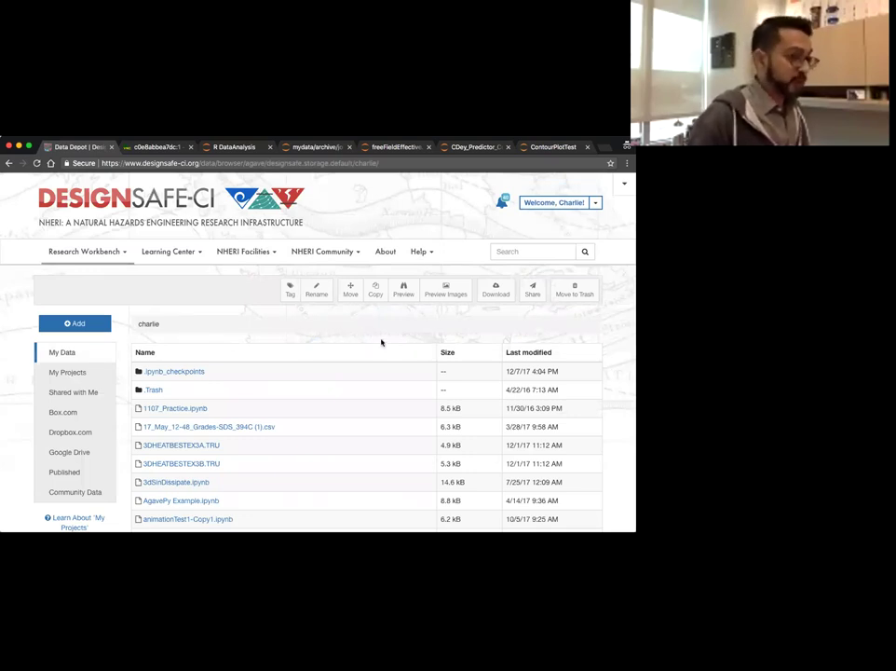
Look through the My Data file listing and the options for adding data, including the Globus recommendation for bulk data transfer
{"action": "scroll", "coordinate": [476, 396], "scroll_direction": "down", "scroll_amount": 2}
{"action": "scroll", "coordinate": [478, 382], "scroll_direction": "up", "scroll_amount": 1}
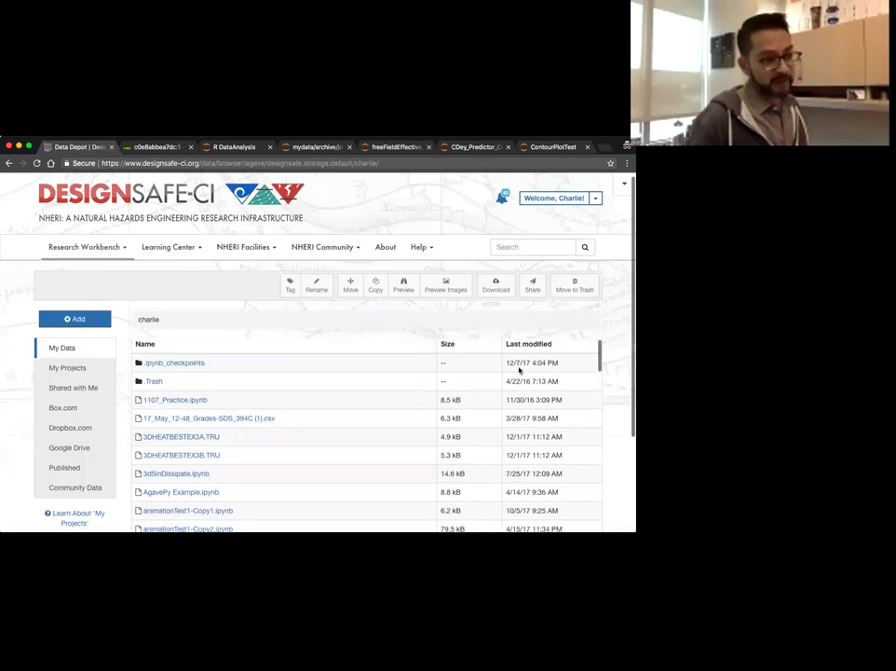
{"action": "scroll", "coordinate": [440, 373], "scroll_direction": "down", "scroll_amount": 3}
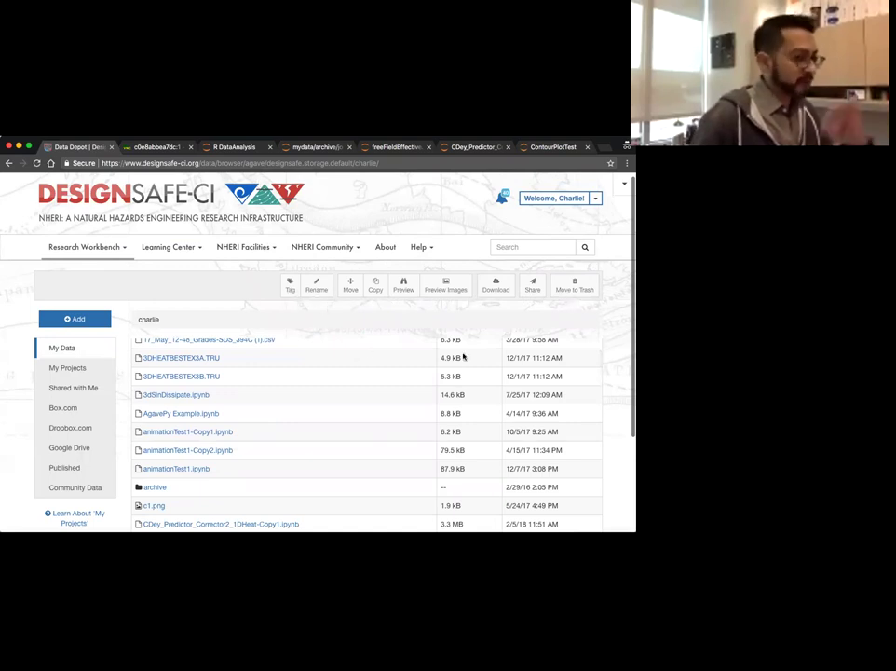
{"action": "scroll", "coordinate": [346, 415], "scroll_direction": "down", "scroll_amount": 5}
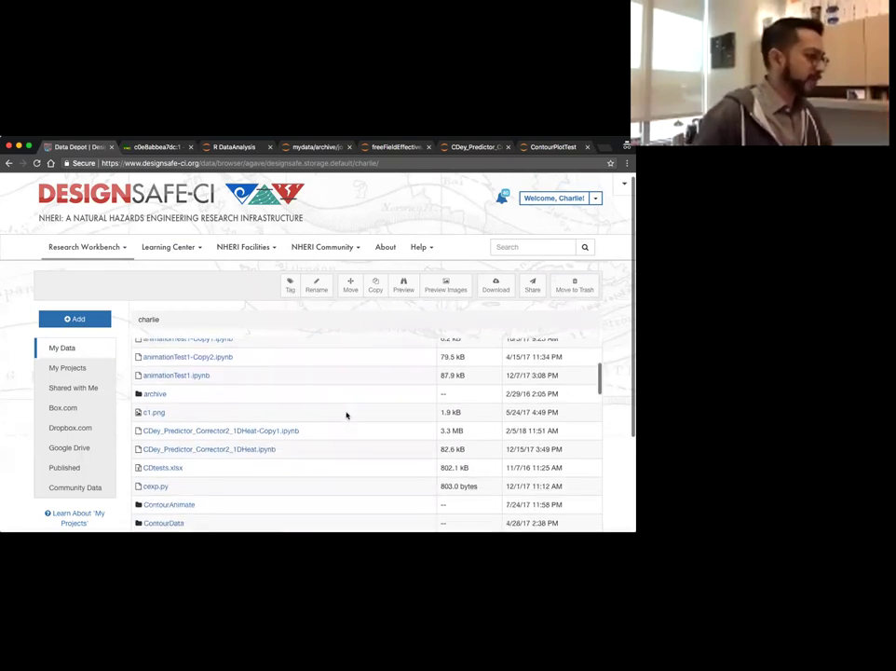
{"action": "scroll", "coordinate": [345, 415], "scroll_direction": "up", "scroll_amount": 4}
{"action": "scroll", "coordinate": [345, 415], "scroll_direction": "up", "scroll_amount": 3}
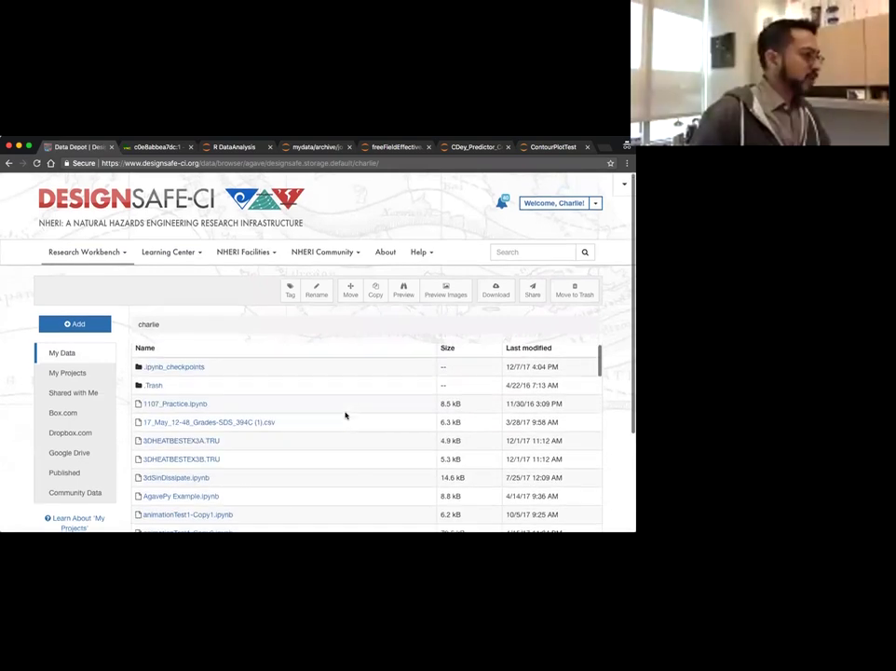
{"action": "left_click", "coordinate": [74, 322]}
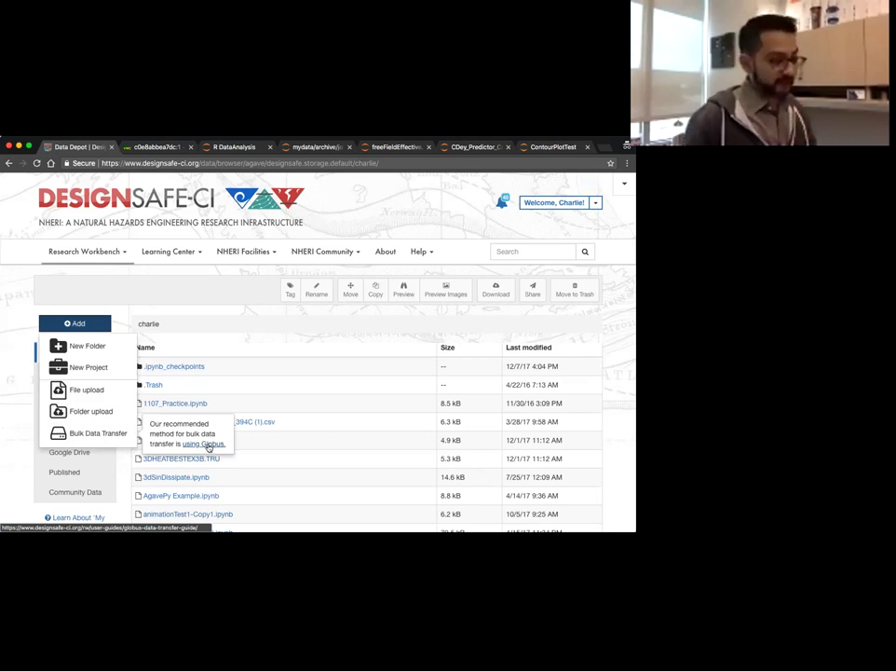
{"action": "left_click", "coordinate": [281, 351]}
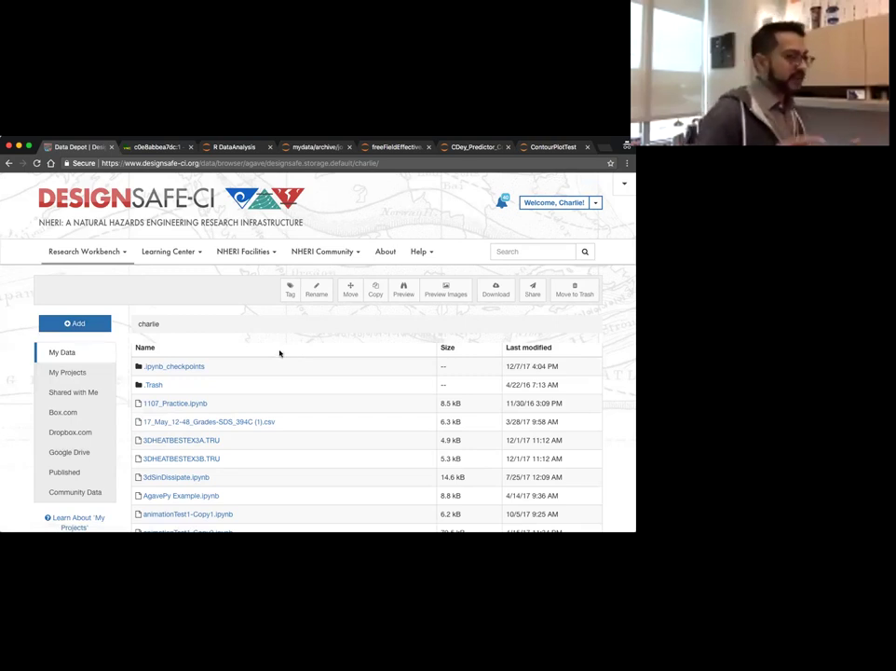
Upload heatData.csv from the Downloads folder to the My Data home directory
{"action": "left_click", "coordinate": [75, 324]}
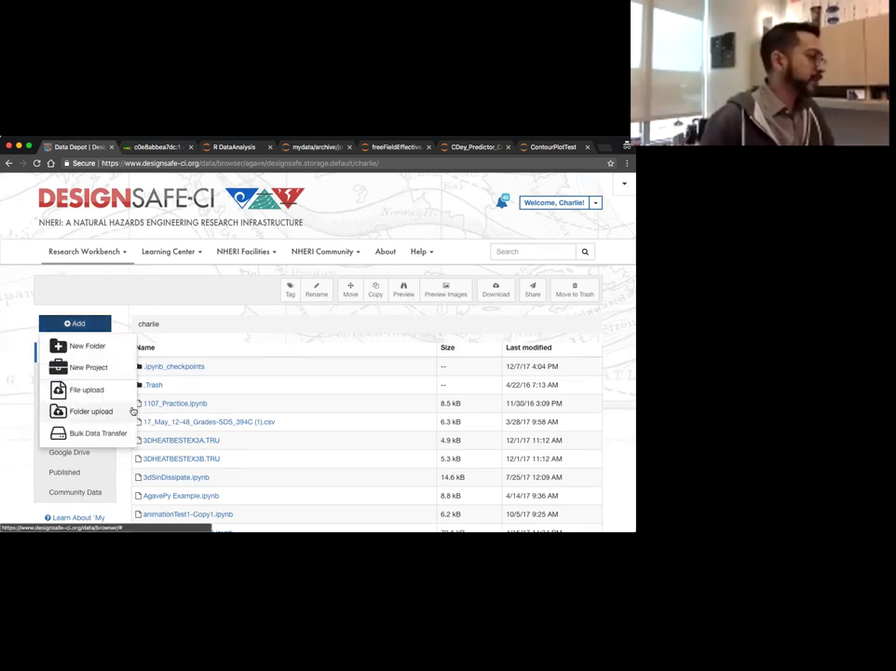
{"action": "left_click", "coordinate": [102, 392]}
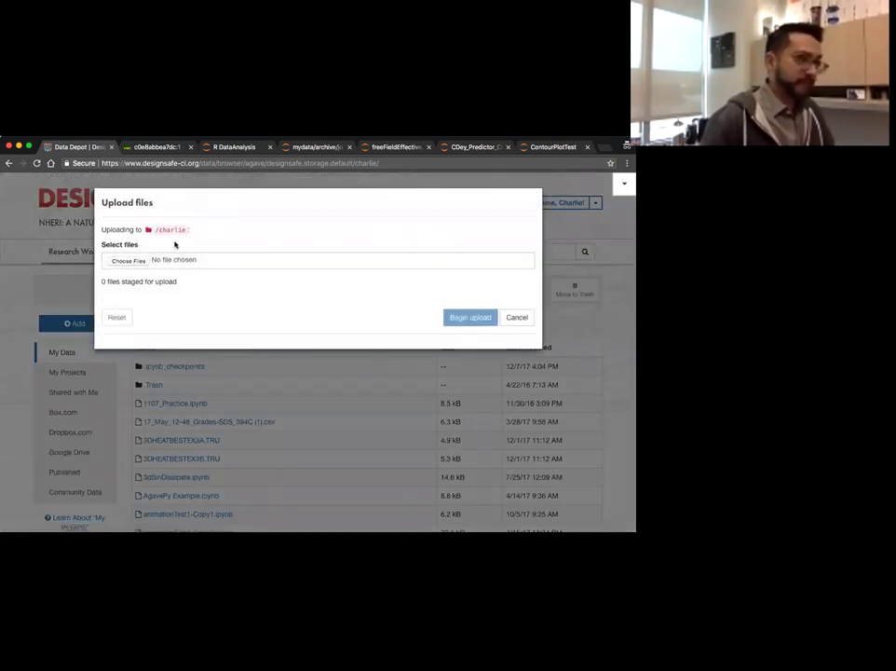
{"action": "left_click", "coordinate": [133, 261]}
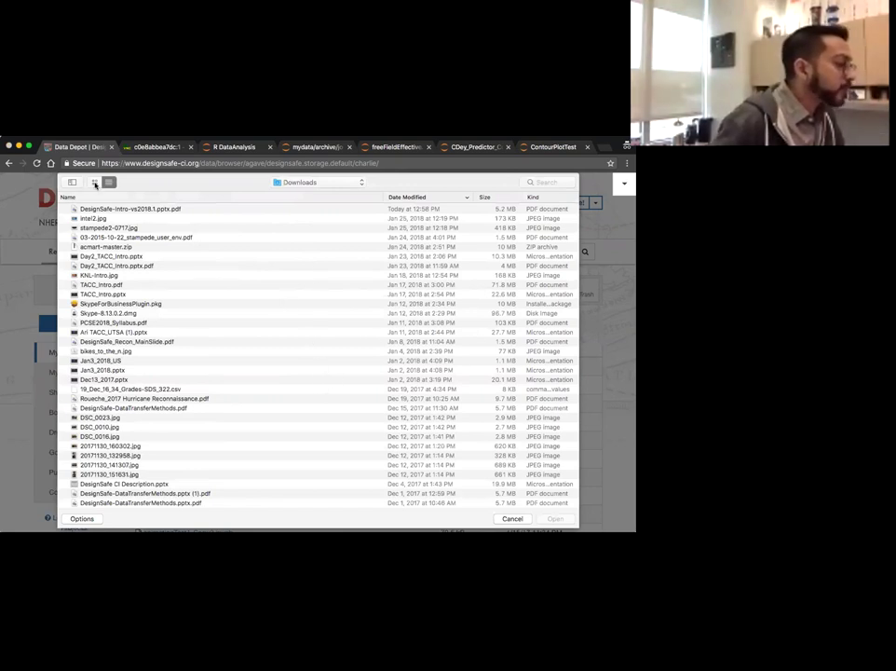
{"action": "scroll", "coordinate": [204, 252], "scroll_direction": "down", "scroll_amount": 2}
{"action": "scroll", "coordinate": [270, 385], "scroll_direction": "down", "scroll_amount": 10}
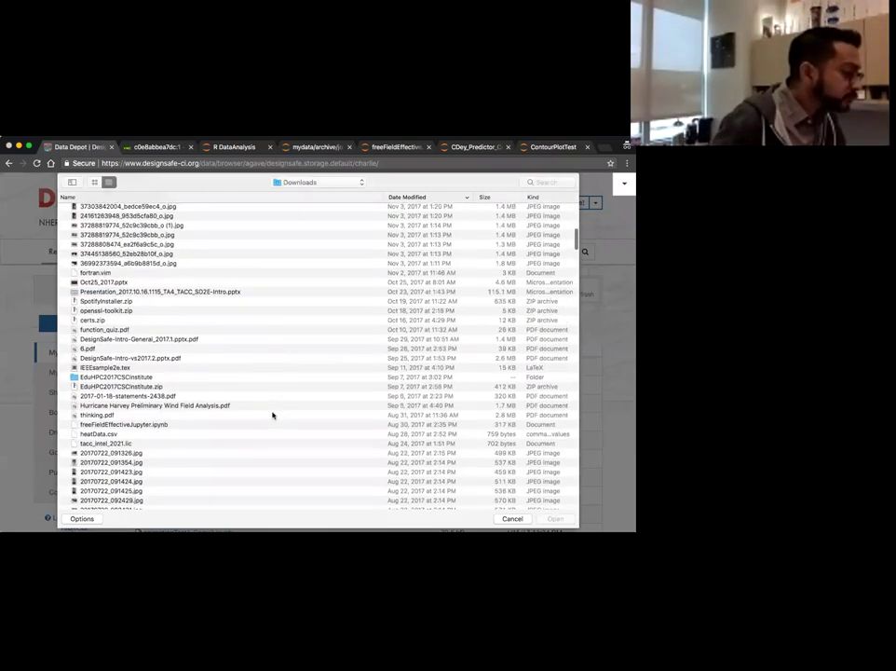
{"action": "scroll", "coordinate": [259, 370], "scroll_direction": "down", "scroll_amount": 6}
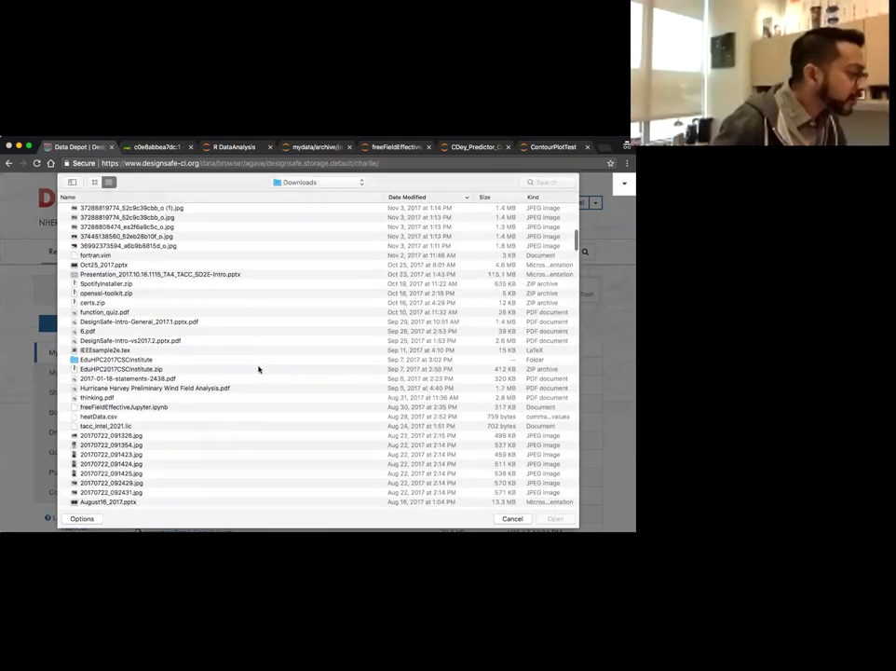
{"action": "scroll", "coordinate": [258, 367], "scroll_direction": "up", "scroll_amount": 2}
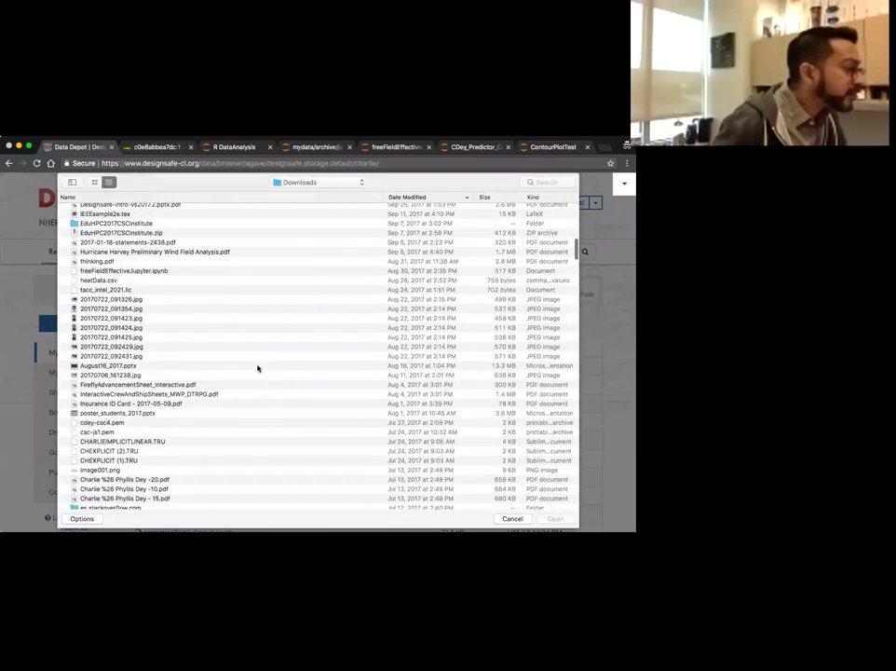
{"action": "left_click", "coordinate": [99, 280]}
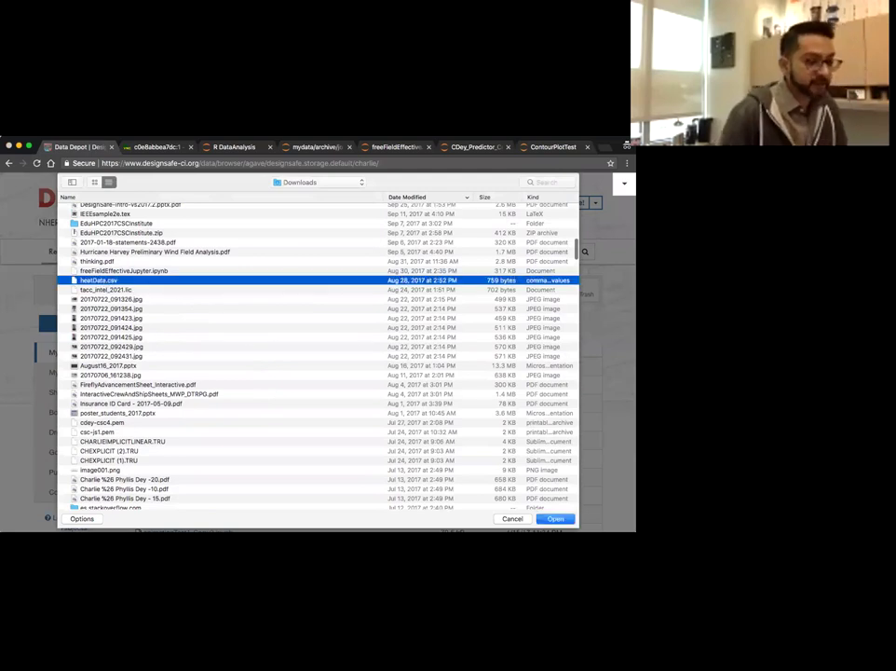
{"action": "left_click", "coordinate": [555, 518]}
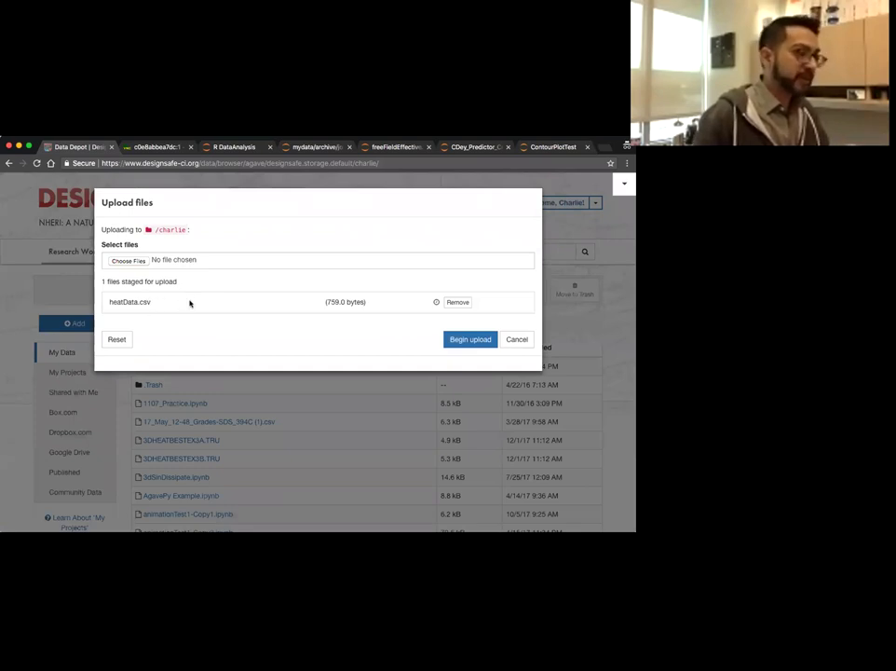
{"action": "left_click", "coordinate": [475, 341]}
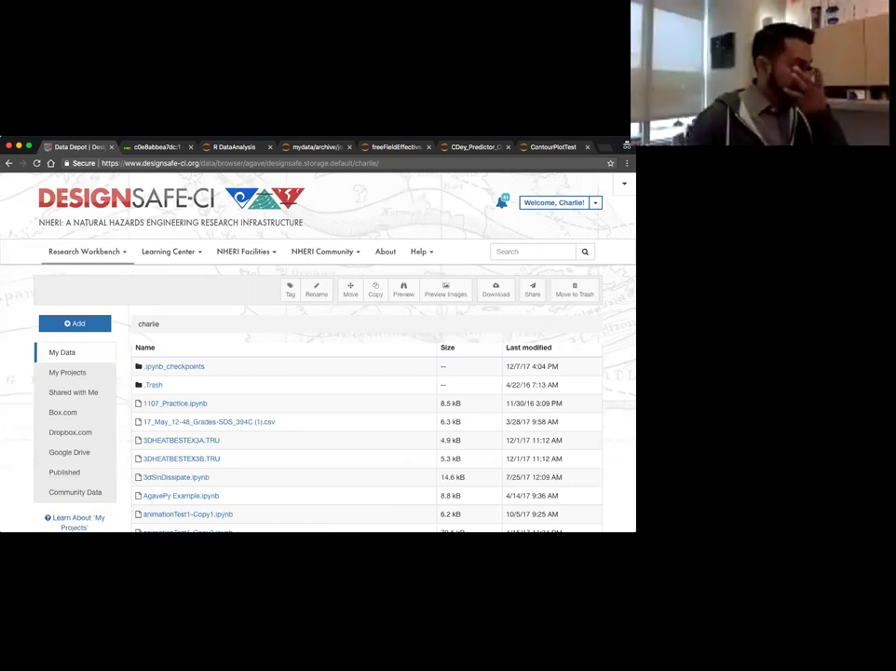
Open My Projects and review the fields of the Create a New Project form without saving a project
{"action": "left_click", "coordinate": [79, 374]}
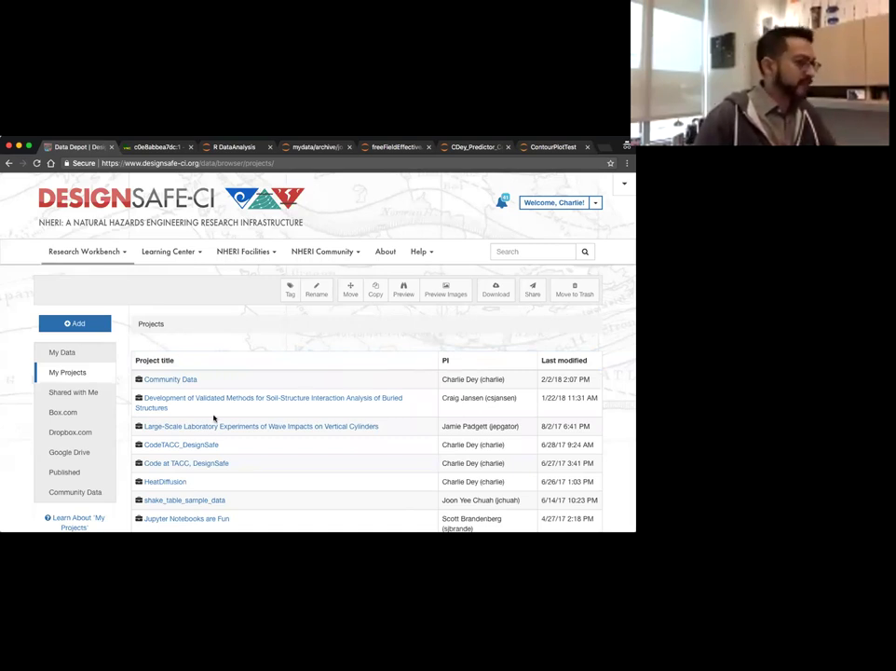
{"action": "left_click", "coordinate": [80, 327]}
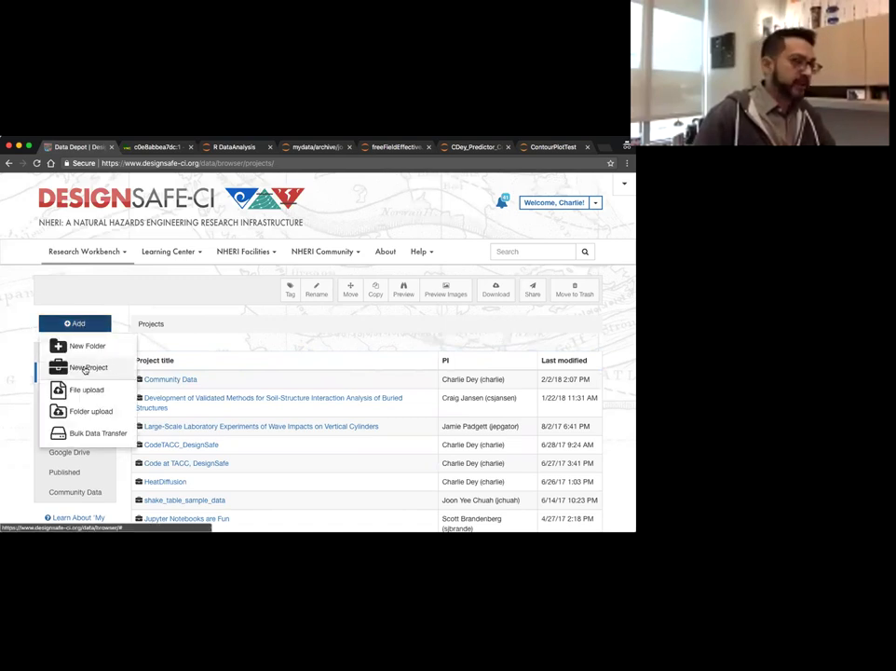
{"action": "left_click", "coordinate": [84, 367]}
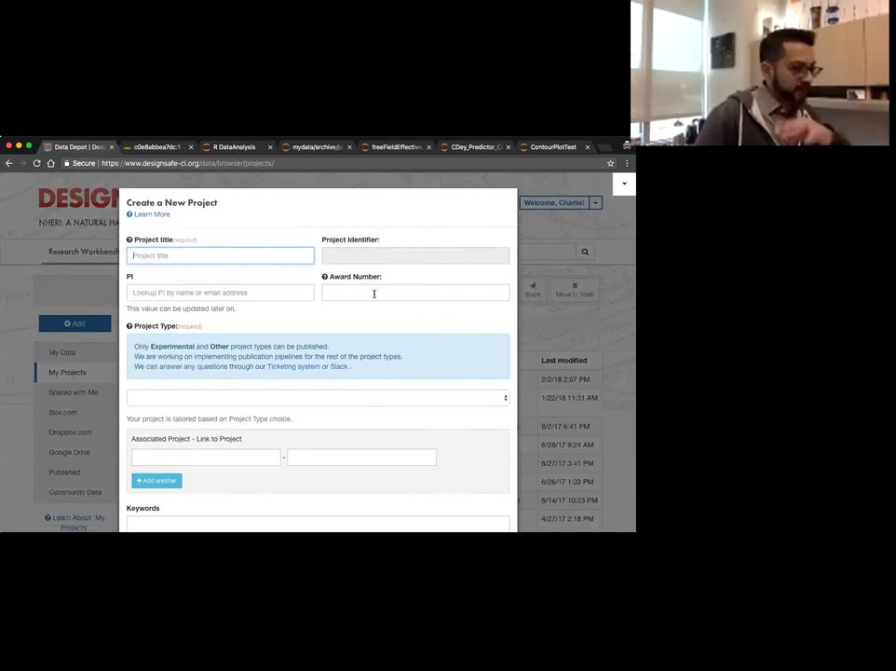
{"action": "scroll", "coordinate": [358, 324], "scroll_direction": "down", "scroll_amount": 1}
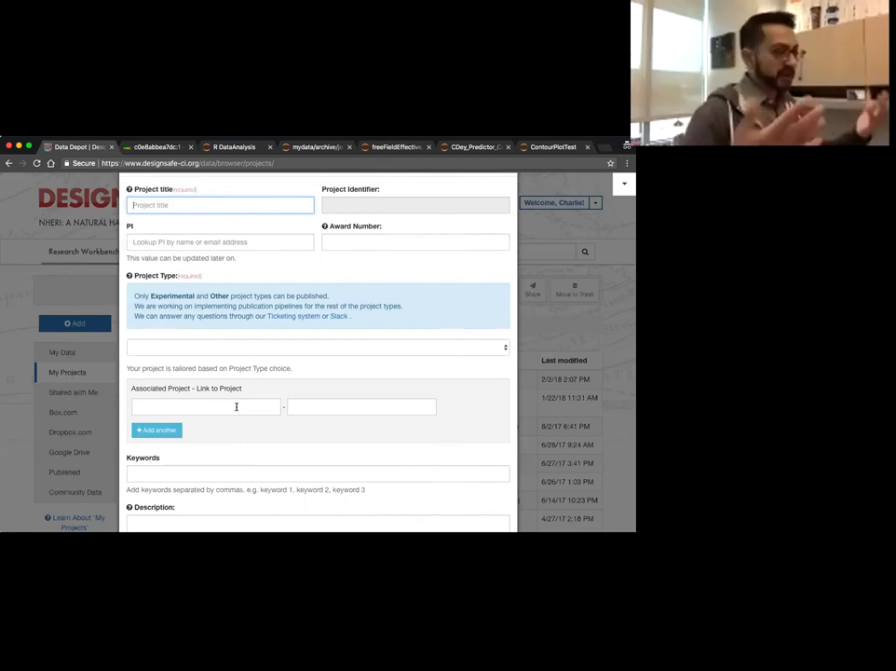
{"action": "scroll", "coordinate": [288, 366], "scroll_direction": "down", "scroll_amount": 2}
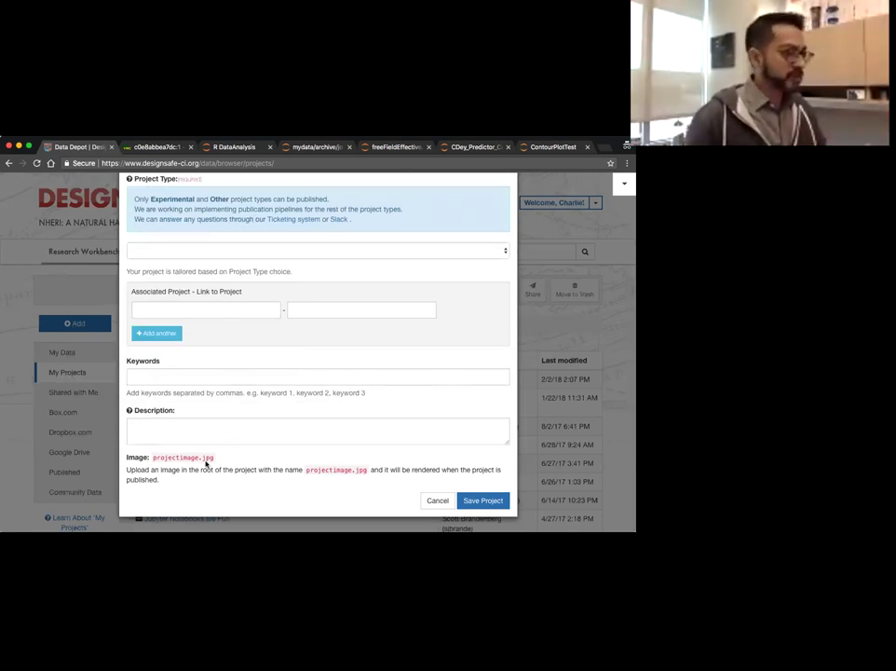
{"action": "left_click", "coordinate": [435, 502]}
Open the project "Large-Scale Laboratory Experiments of Wave Impacts on Vertical Cylinders" from the projects list
{"action": "scroll", "coordinate": [271, 408], "scroll_direction": "down", "scroll_amount": 1}
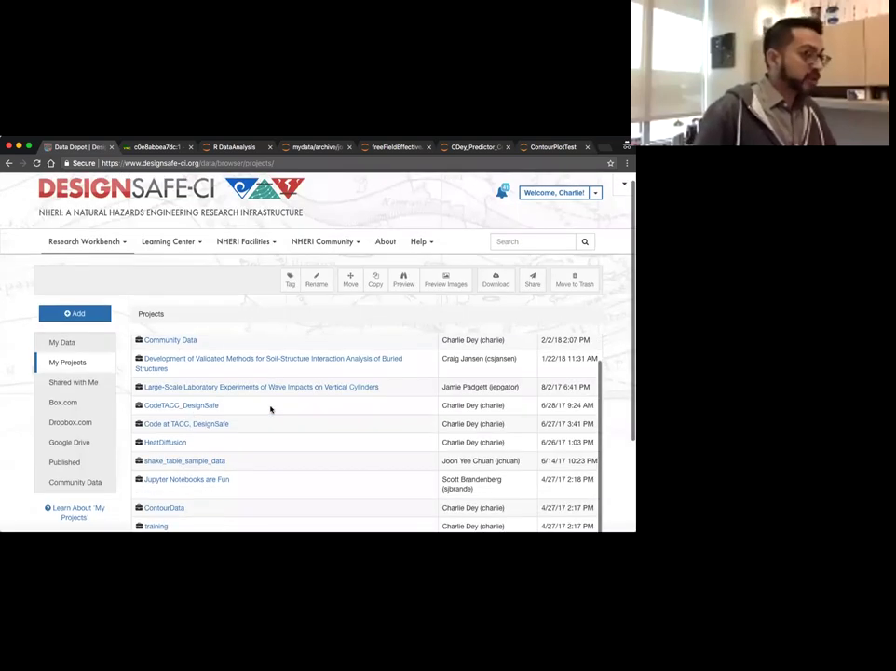
{"action": "scroll", "coordinate": [271, 409], "scroll_direction": "down", "scroll_amount": 2}
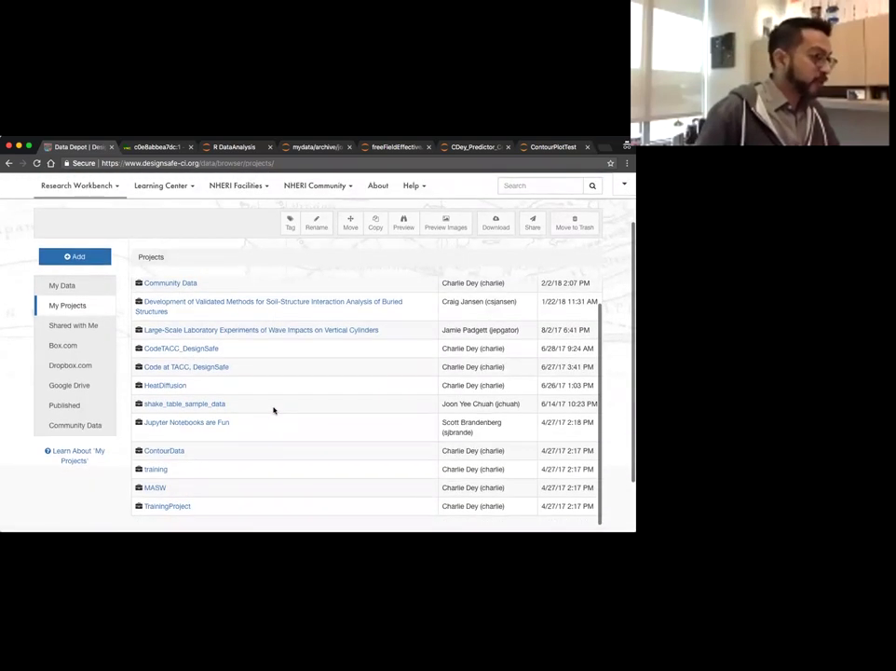
{"action": "scroll", "coordinate": [272, 405], "scroll_direction": "down", "scroll_amount": 2}
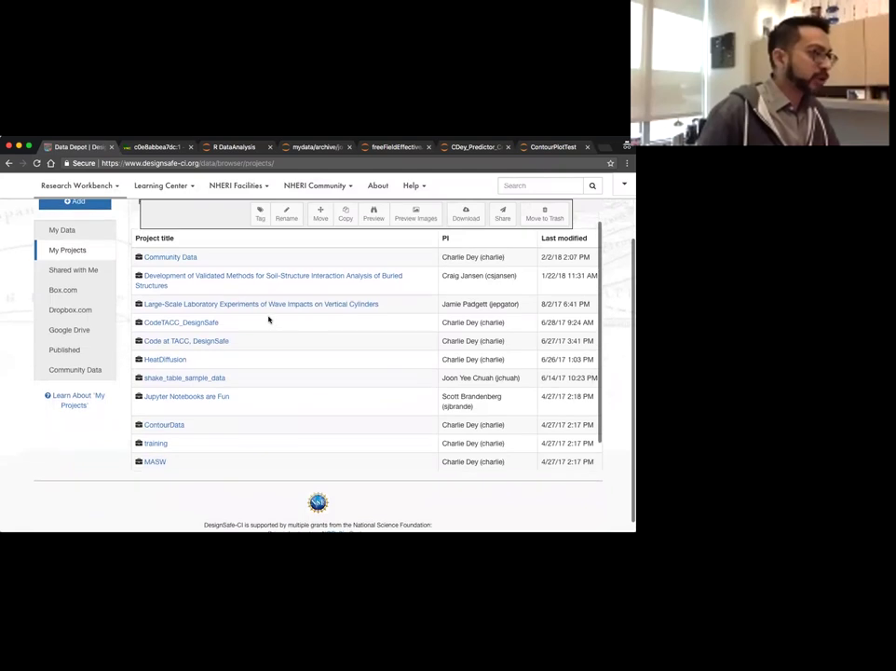
{"action": "left_click", "coordinate": [269, 304]}
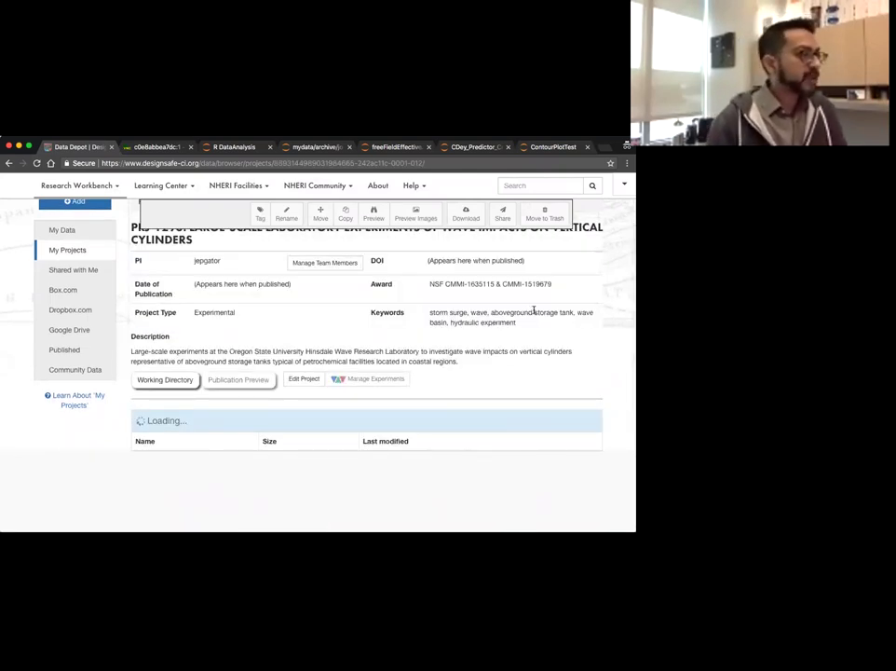
Examine the wave impacts project's details, such as award, keywords and description, and the folders in its working directory
{"action": "scroll", "coordinate": [430, 365], "scroll_direction": "up", "scroll_amount": 3}
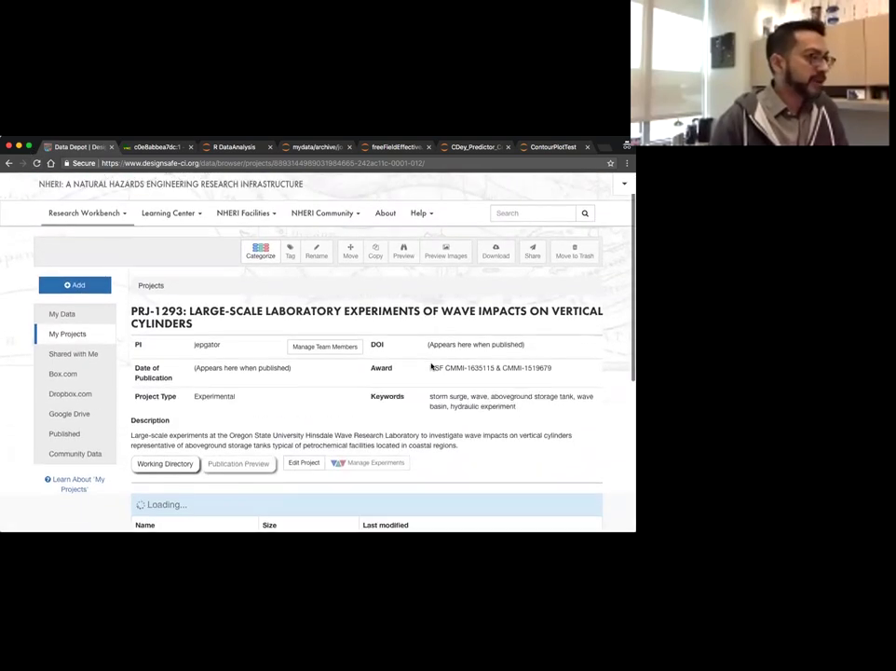
{"action": "scroll", "coordinate": [430, 366], "scroll_direction": "down", "scroll_amount": 1}
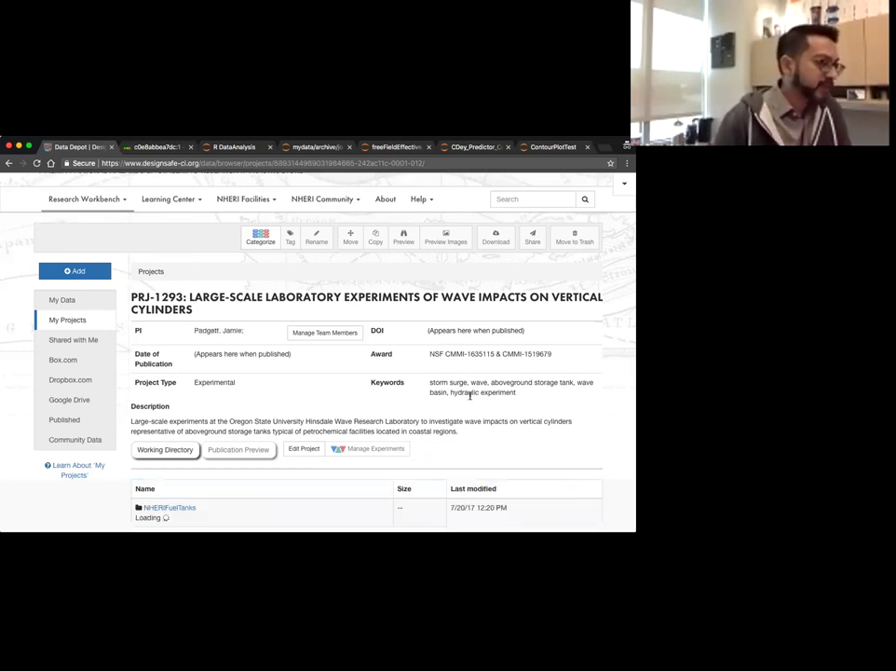
{"action": "scroll", "coordinate": [469, 400], "scroll_direction": "down", "scroll_amount": 1}
{"action": "scroll", "coordinate": [470, 400], "scroll_direction": "down", "scroll_amount": 3}
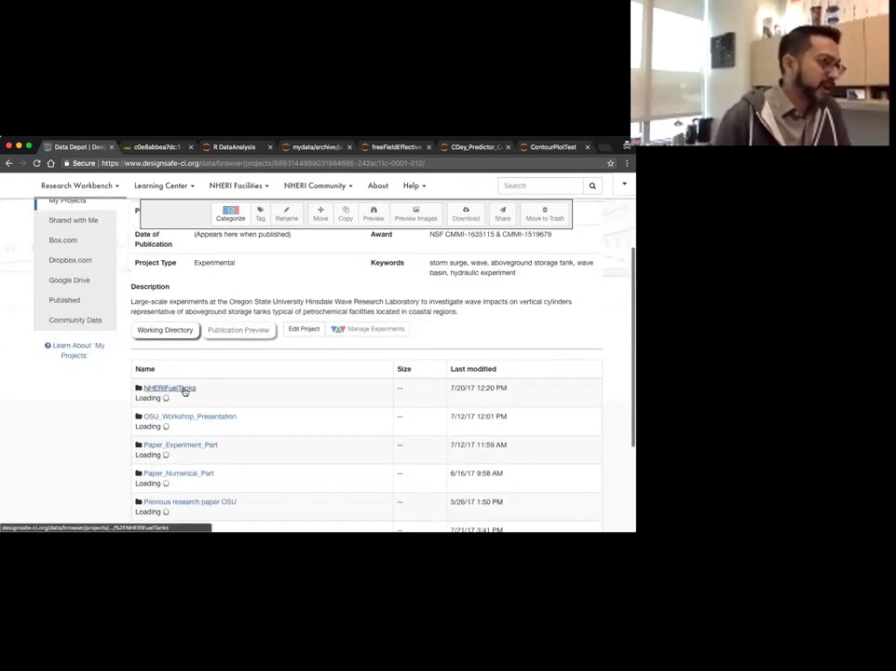
{"action": "scroll", "coordinate": [245, 422], "scroll_direction": "up", "scroll_amount": 3}
{"action": "scroll", "coordinate": [246, 422], "scroll_direction": "down", "scroll_amount": 4}
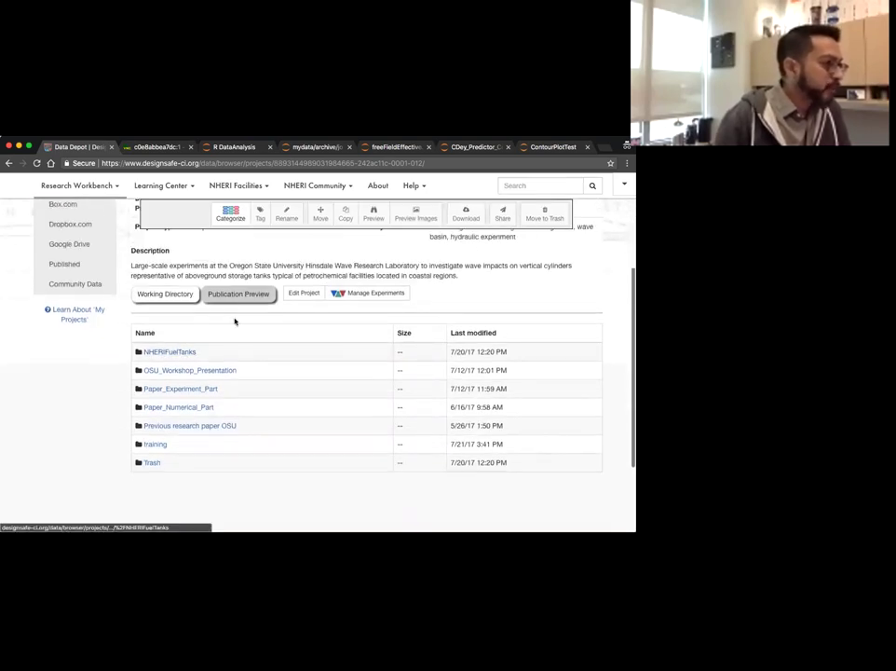
Open the wave impacts project's publication preview and look through its event data sections from random to double solitary waves
{"action": "left_click", "coordinate": [245, 297]}
{"action": "scroll", "coordinate": [426, 366], "scroll_direction": "down", "scroll_amount": 5}
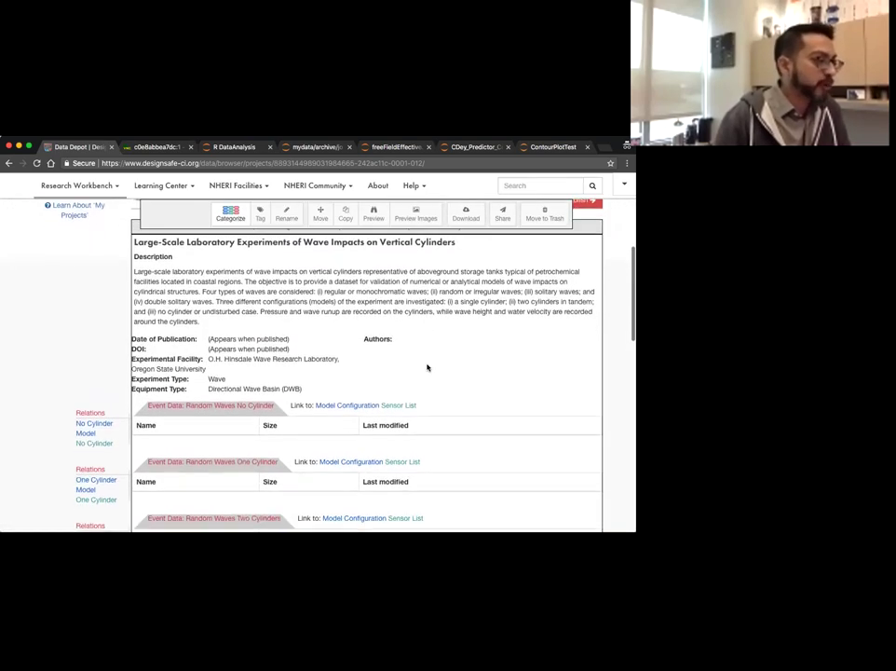
{"action": "scroll", "coordinate": [427, 366], "scroll_direction": "down", "scroll_amount": 3}
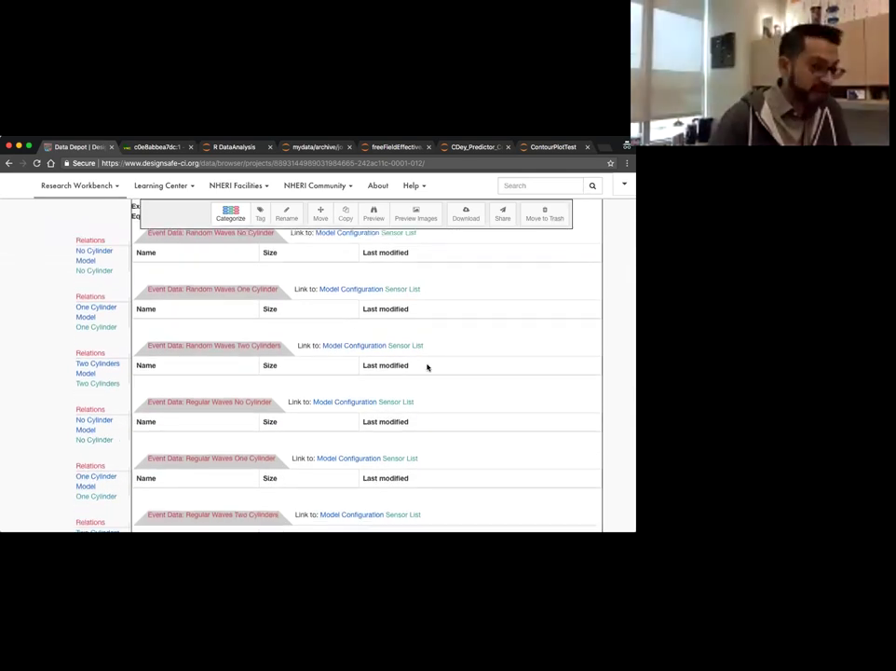
{"action": "scroll", "coordinate": [427, 366], "scroll_direction": "down", "scroll_amount": 6}
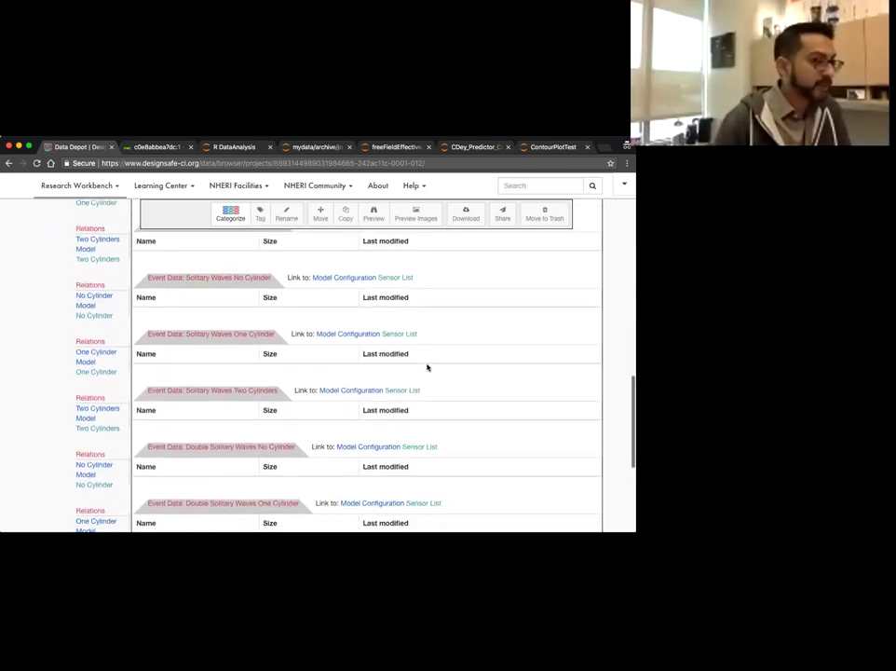
{"action": "scroll", "coordinate": [427, 366], "scroll_direction": "down", "scroll_amount": 2}
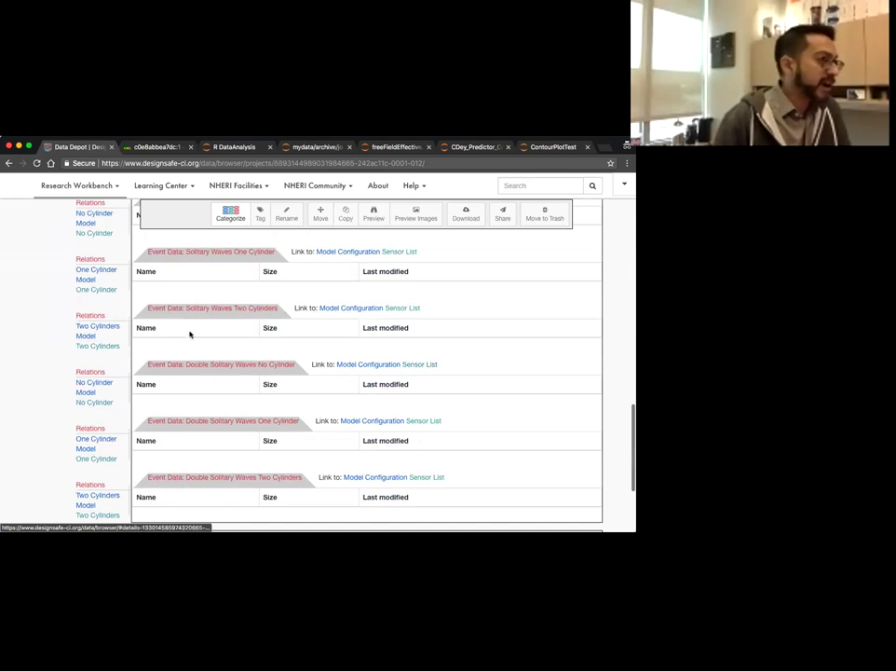
{"action": "scroll", "coordinate": [248, 371], "scroll_direction": "down", "scroll_amount": 4}
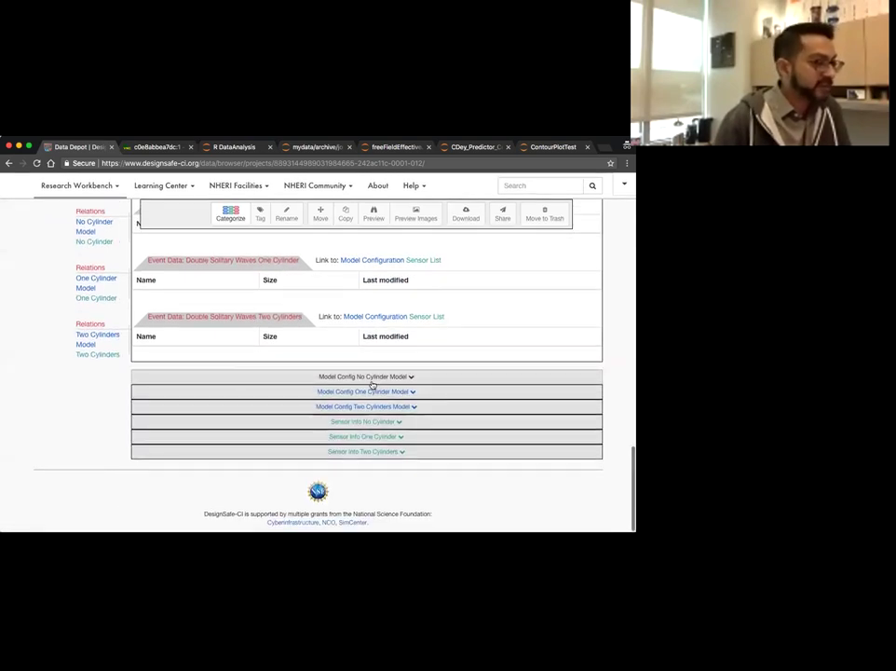
Expand the model configuration and sensor info sections for the cylinder setups at the end of the publication preview
{"action": "left_click", "coordinate": [370, 378]}
{"action": "scroll", "coordinate": [377, 402], "scroll_direction": "down", "scroll_amount": 1}
{"action": "left_click", "coordinate": [374, 392]}
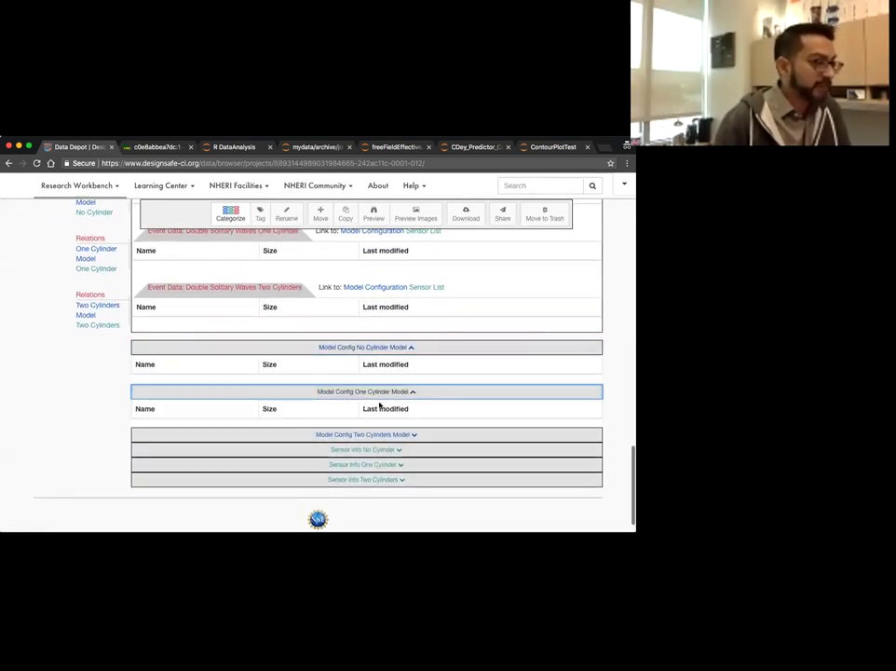
{"action": "scroll", "coordinate": [380, 407], "scroll_direction": "down", "scroll_amount": 1}
{"action": "left_click", "coordinate": [380, 420]}
{"action": "scroll", "coordinate": [321, 403], "scroll_direction": "down", "scroll_amount": 1}
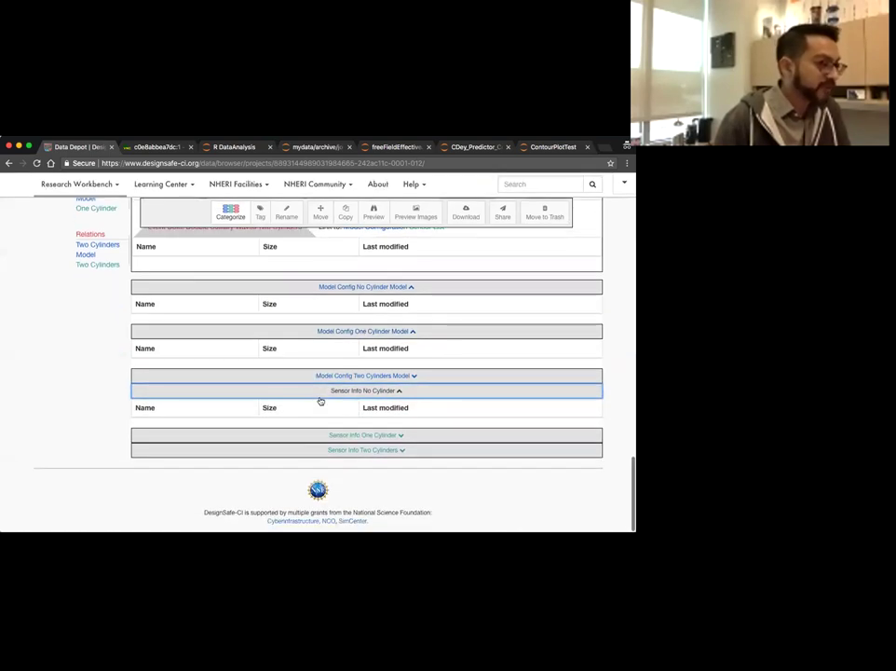
{"action": "left_click", "coordinate": [370, 434]}
{"action": "left_click", "coordinate": [386, 479]}
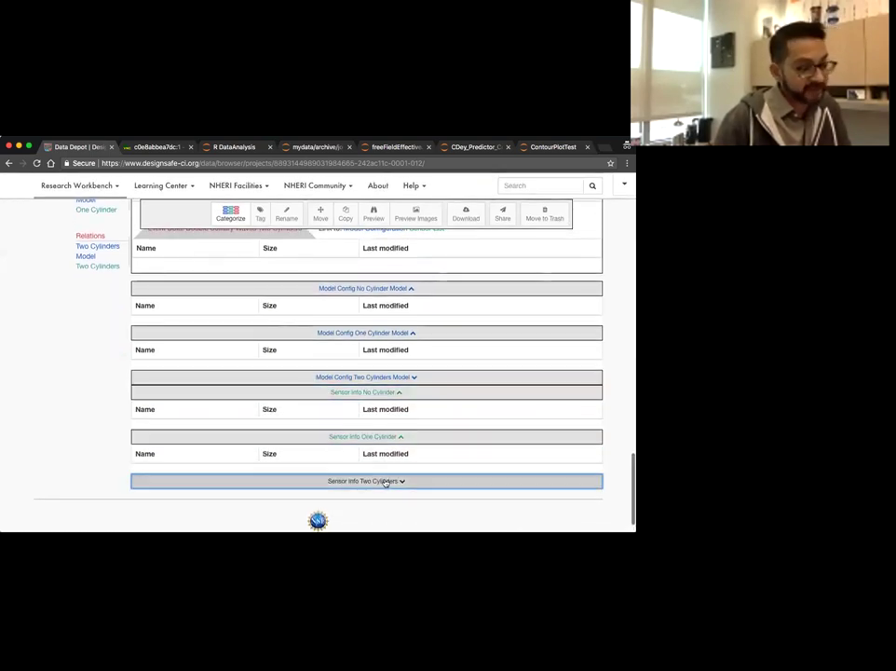
Examine the random waves event data in the preview, including raw data, log, photo and video folders for each cylinder configuration
{"action": "scroll", "coordinate": [354, 428], "scroll_direction": "up", "scroll_amount": 3}
{"action": "scroll", "coordinate": [340, 417], "scroll_direction": "up", "scroll_amount": 10}
{"action": "scroll", "coordinate": [292, 392], "scroll_direction": "up", "scroll_amount": 4}
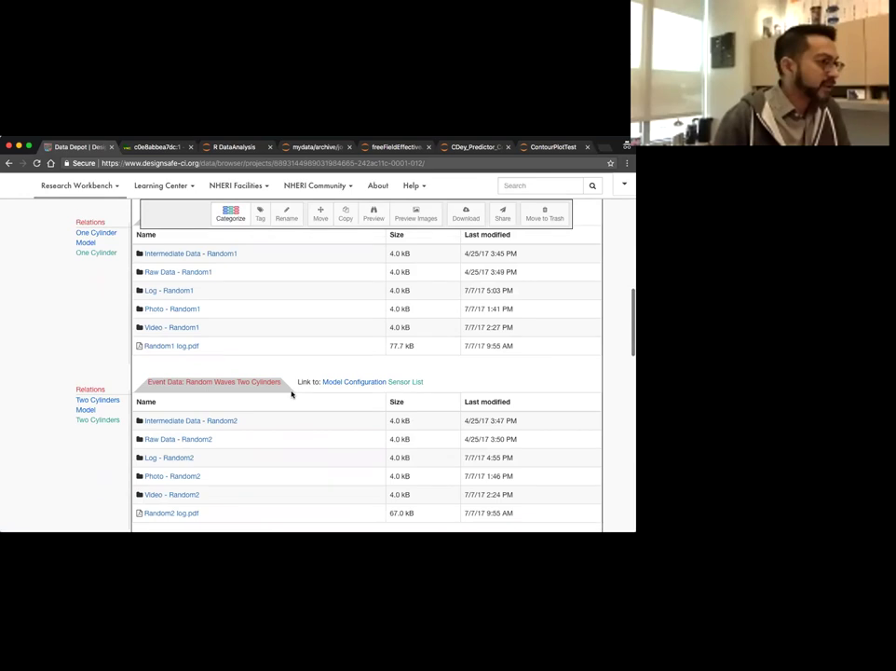
{"action": "scroll", "coordinate": [291, 395], "scroll_direction": "up", "scroll_amount": 1}
{"action": "scroll", "coordinate": [279, 345], "scroll_direction": "up", "scroll_amount": 6}
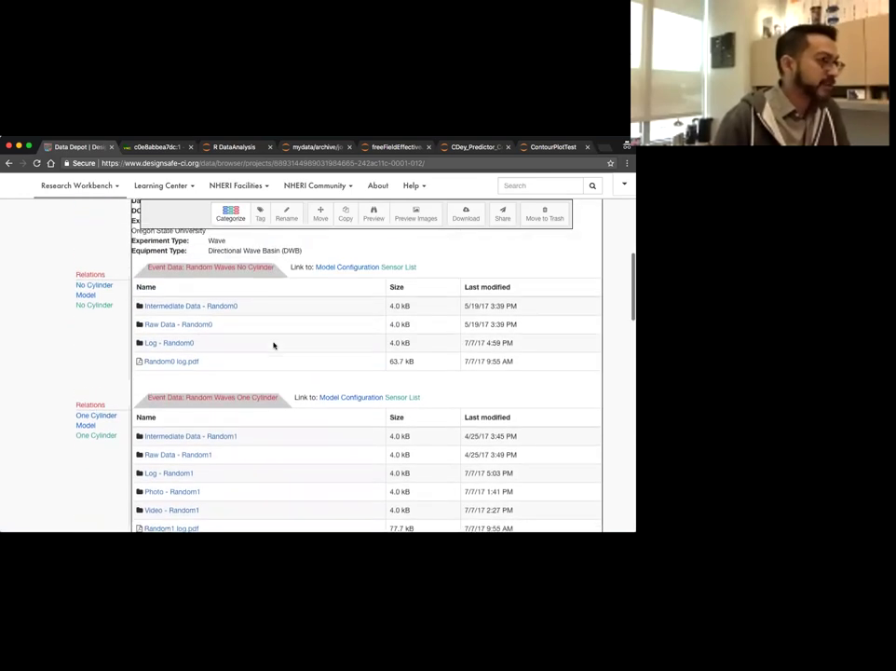
{"action": "scroll", "coordinate": [274, 347], "scroll_direction": "up", "scroll_amount": 1}
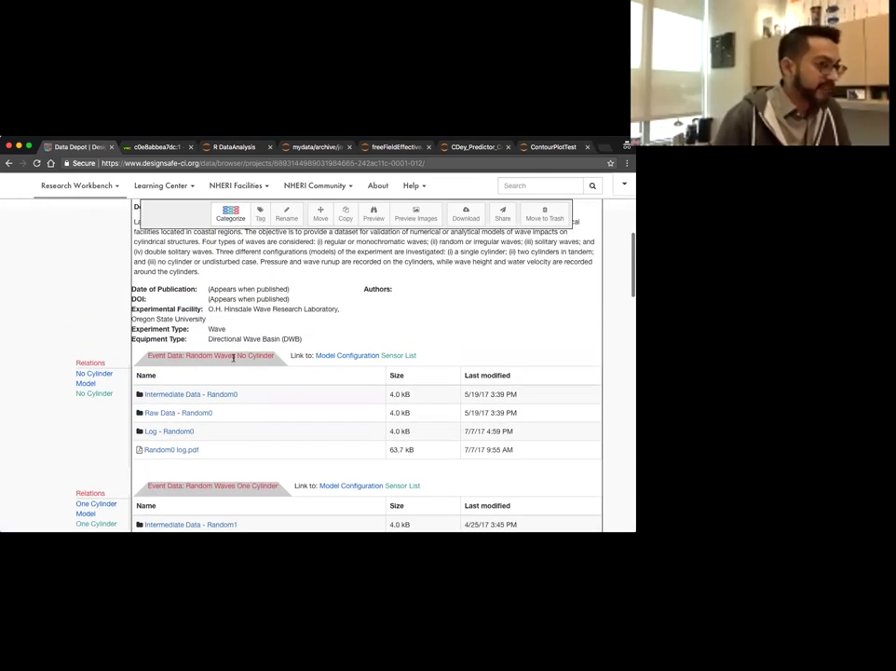
{"action": "scroll", "coordinate": [260, 367], "scroll_direction": "down", "scroll_amount": 4}
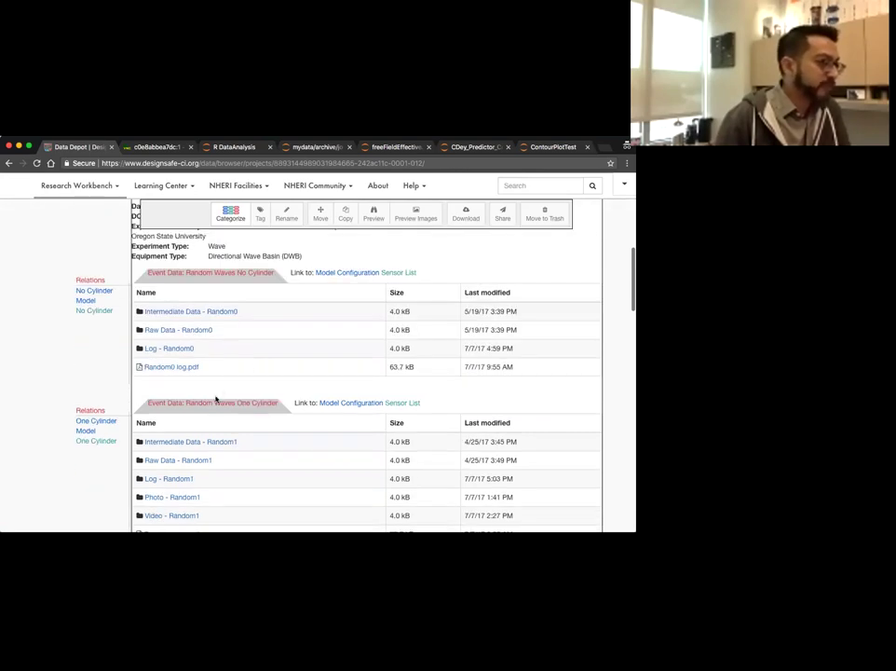
{"action": "scroll", "coordinate": [277, 402], "scroll_direction": "down", "scroll_amount": 8}
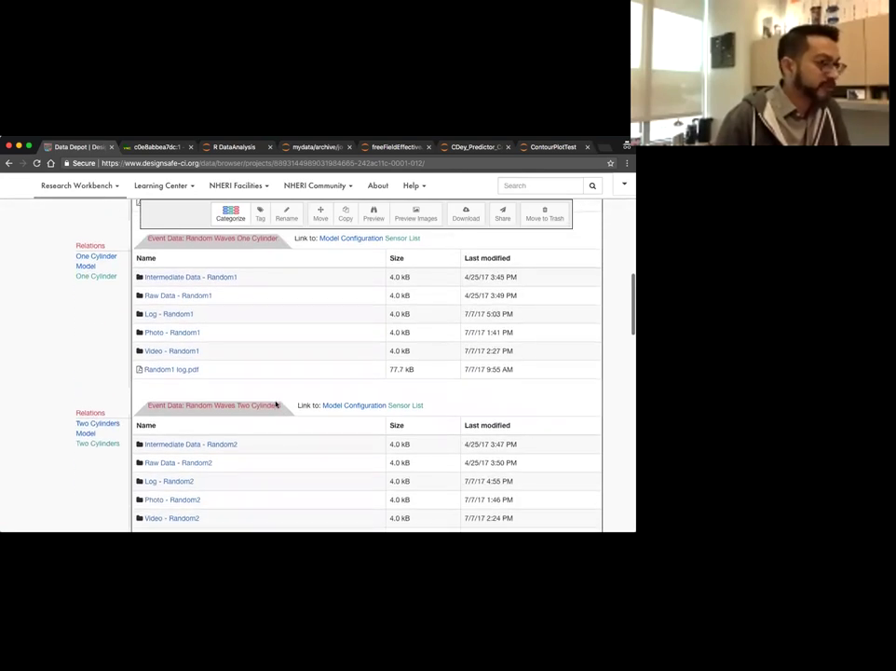
{"action": "scroll", "coordinate": [276, 406], "scroll_direction": "down", "scroll_amount": 4}
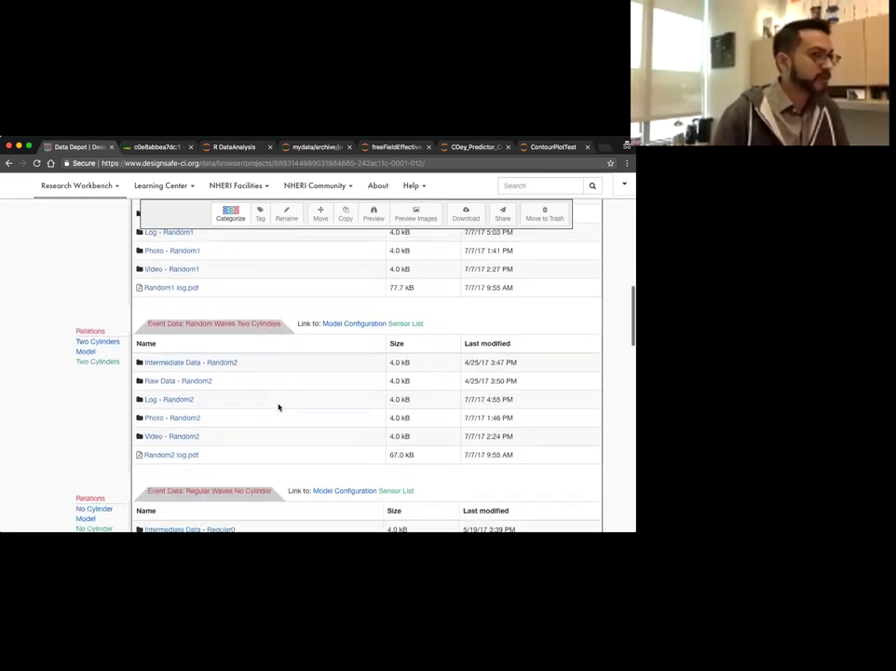
Open the Log - Random2 folder from the Random Waves Two Cylinders event data and view its files
{"action": "left_click", "coordinate": [169, 400]}
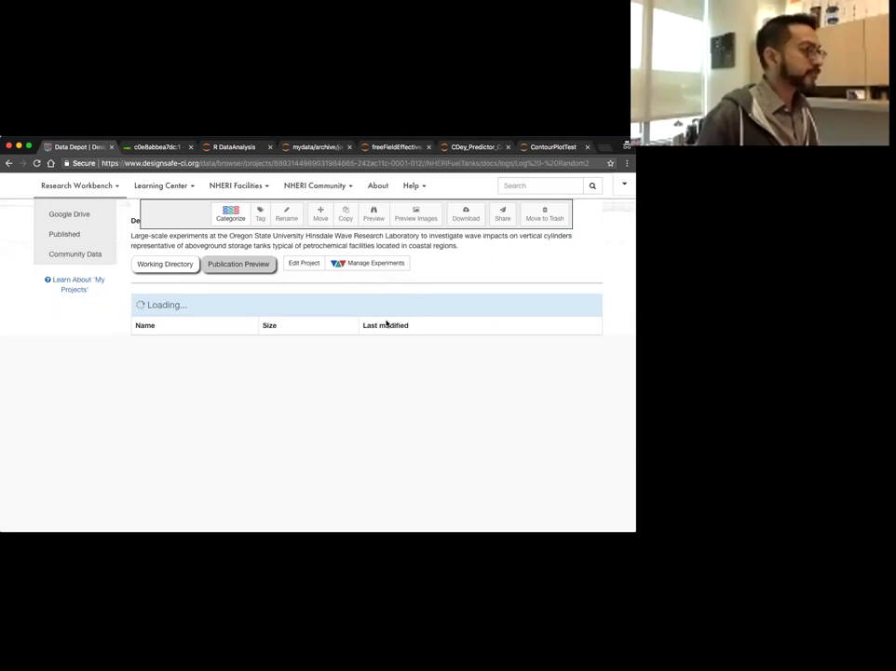
{"action": "scroll", "coordinate": [385, 322], "scroll_direction": "up", "scroll_amount": 5}
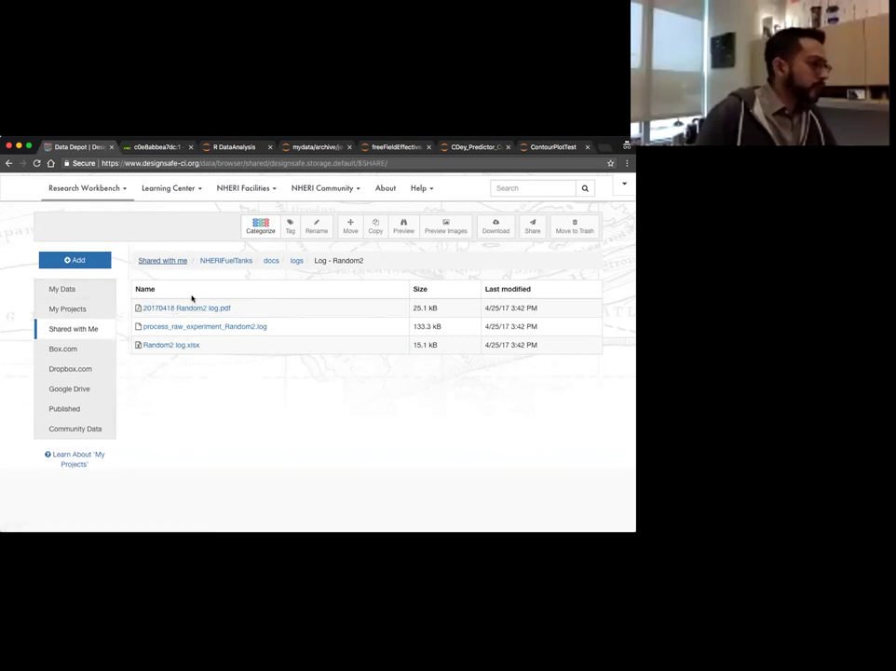
{"action": "scroll", "coordinate": [186, 296], "scroll_direction": "up", "scroll_amount": 2}
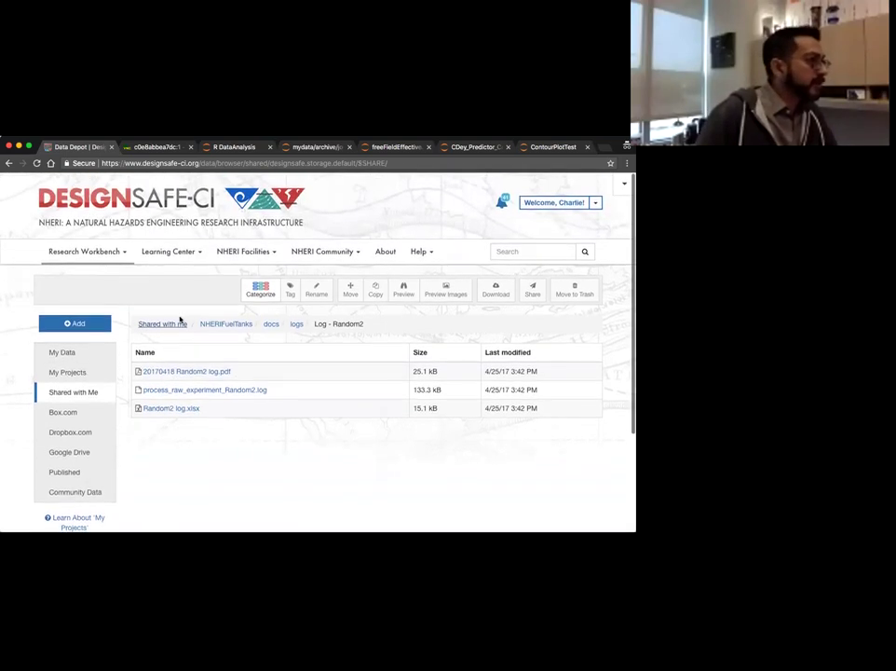
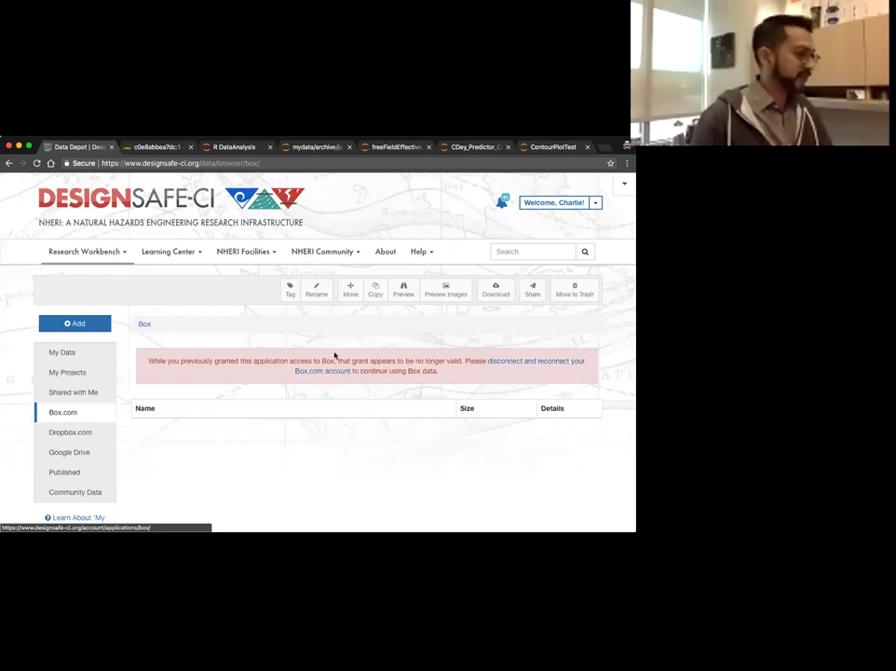
Browse the Published projects and open "RAPID: Large-Scale Shake Table Test to Quantify Seismic Response of Helical Piles in Dry Sand"
{"action": "scroll", "coordinate": [158, 433], "scroll_direction": "down", "scroll_amount": 1}
{"action": "left_click", "coordinate": [74, 451]}
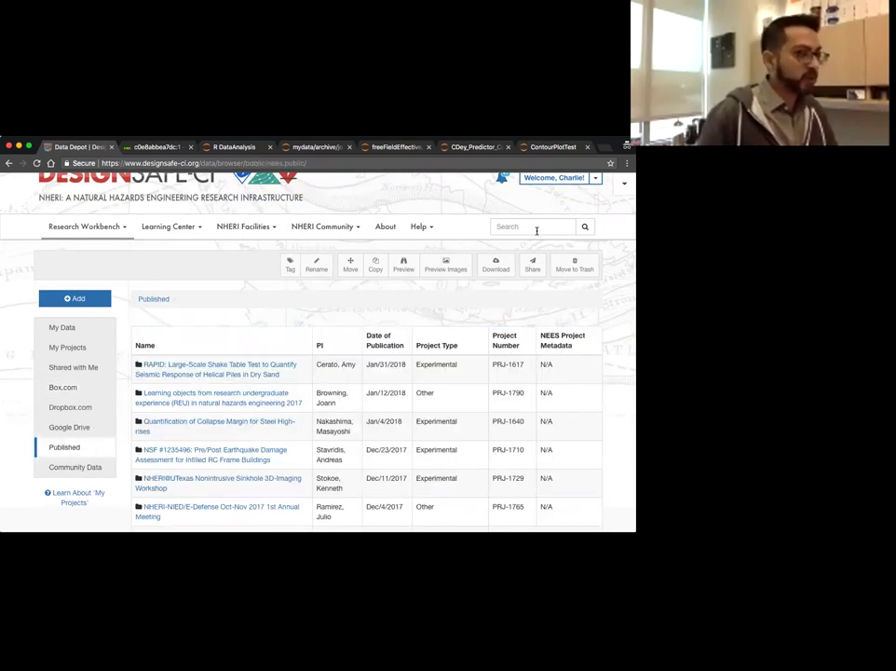
{"action": "scroll", "coordinate": [471, 380], "scroll_direction": "down", "scroll_amount": 2}
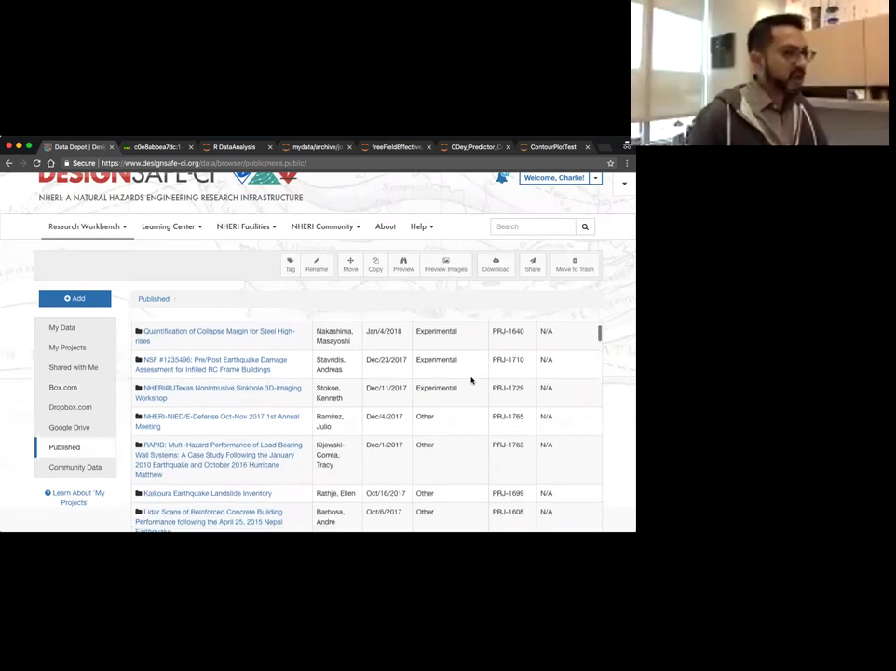
{"action": "scroll", "coordinate": [472, 382], "scroll_direction": "up", "scroll_amount": 3}
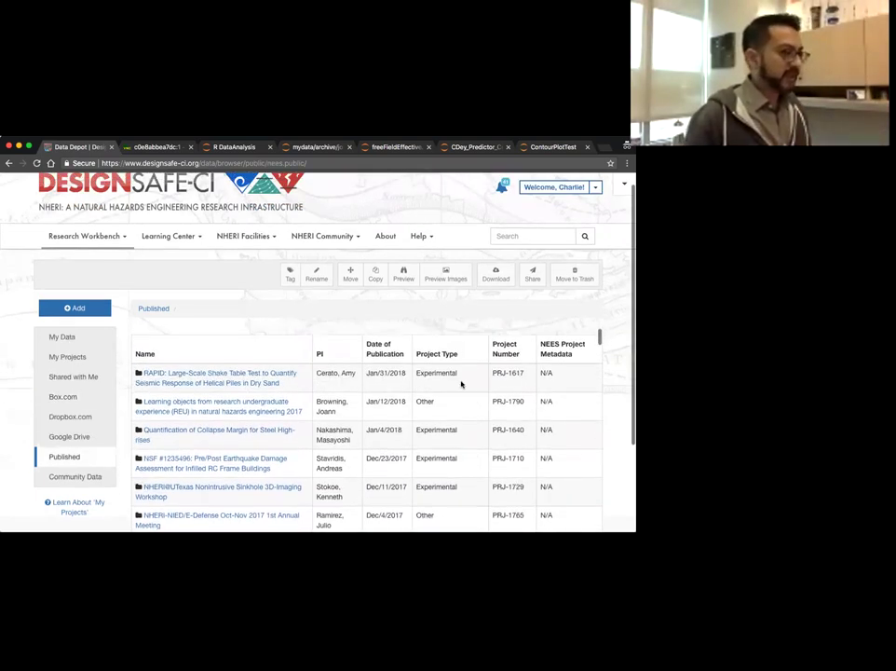
{"action": "left_click", "coordinate": [250, 380]}
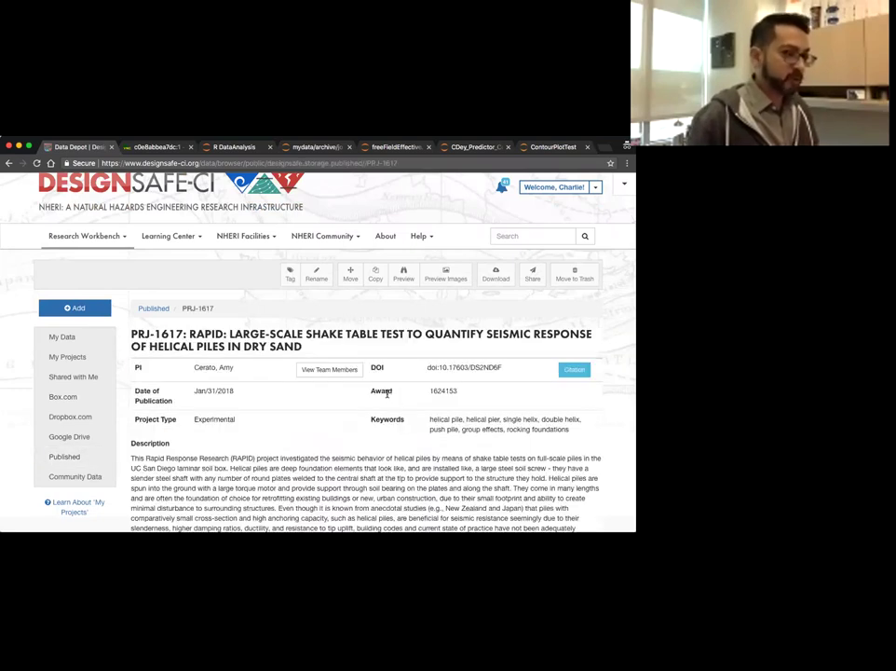
Highlight the published project's DOI, display its citation and select the citation text, then close the citation
{"action": "left_click_drag", "start_coordinate": [427, 367], "coordinate": [504, 367]}
{"action": "left_click", "coordinate": [576, 369]}
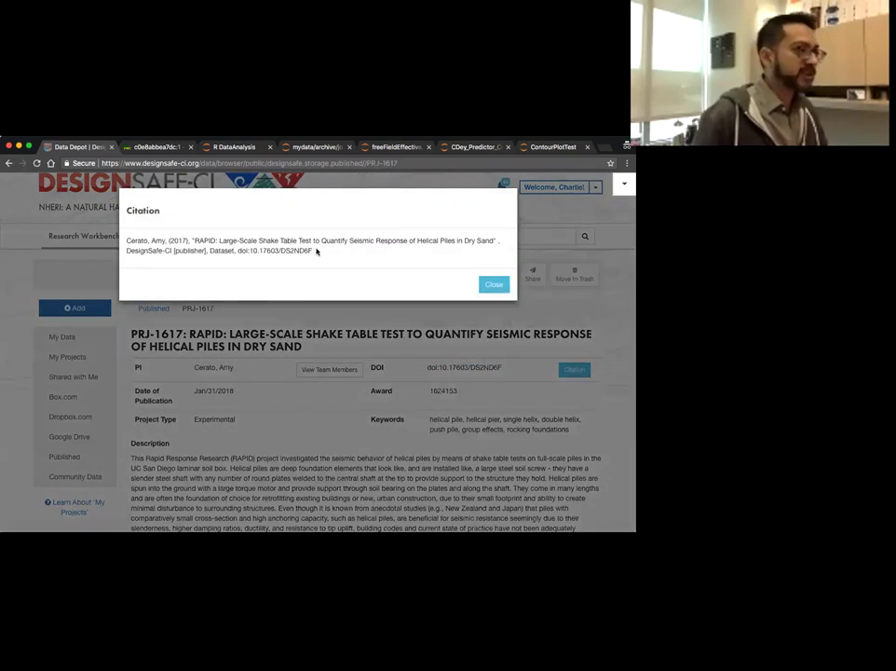
{"action": "left_click_drag", "start_coordinate": [317, 252], "coordinate": [127, 240]}
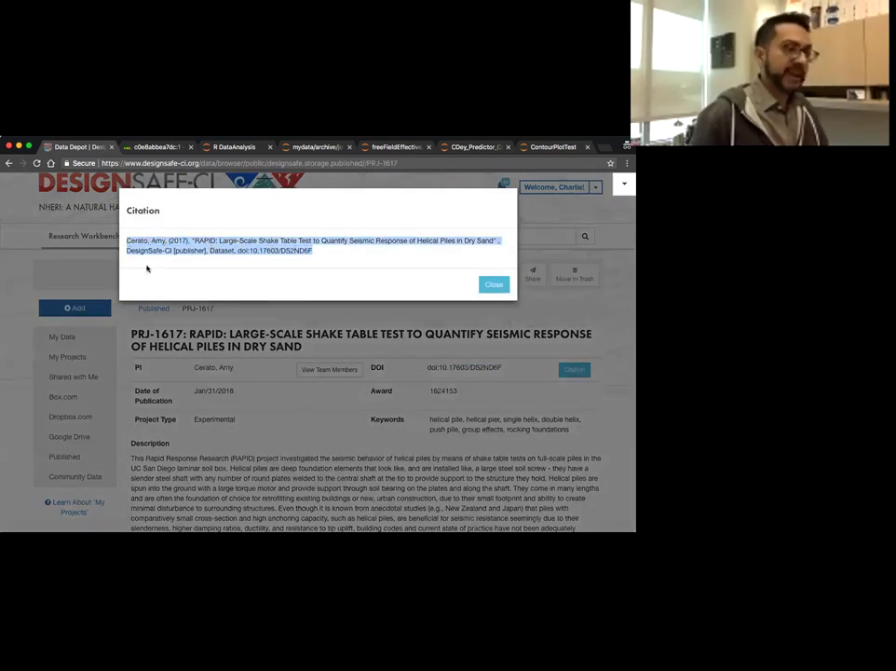
{"action": "left_click", "coordinate": [411, 282]}
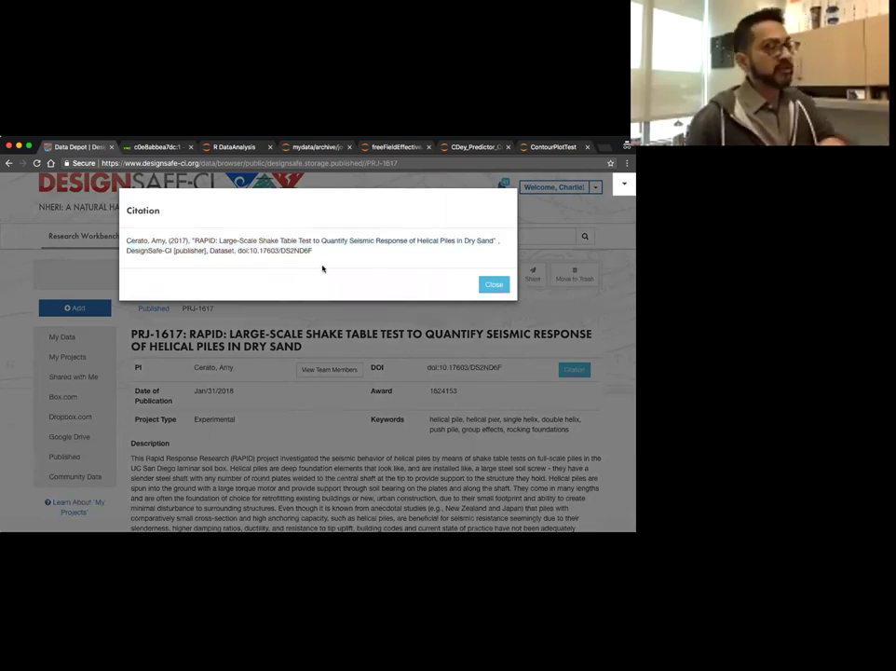
{"action": "left_click", "coordinate": [488, 284]}
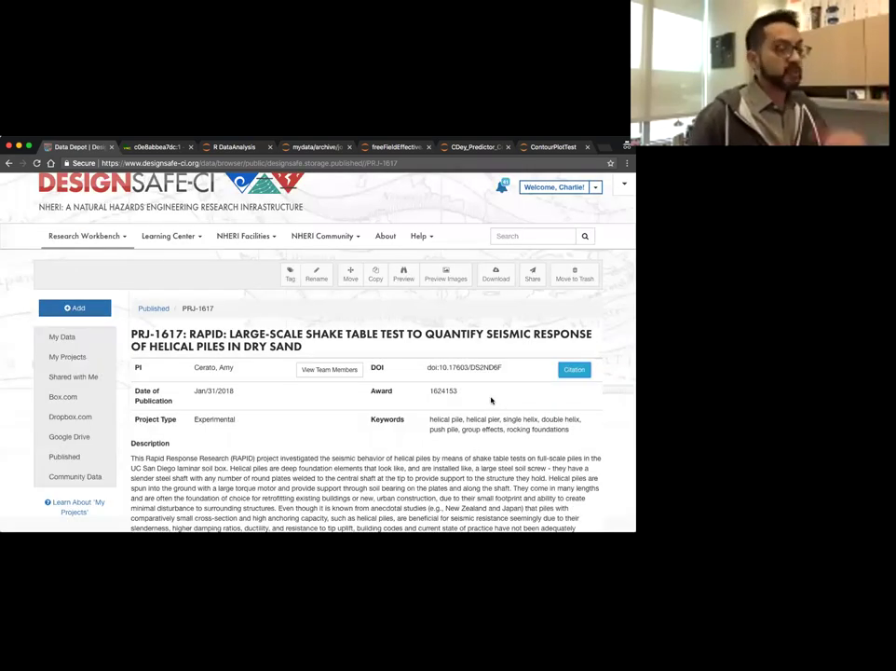
Examine the helical piles project's description, its experiment details and the event data files for each test day
{"action": "scroll", "coordinate": [460, 391], "scroll_direction": "down", "scroll_amount": 10}
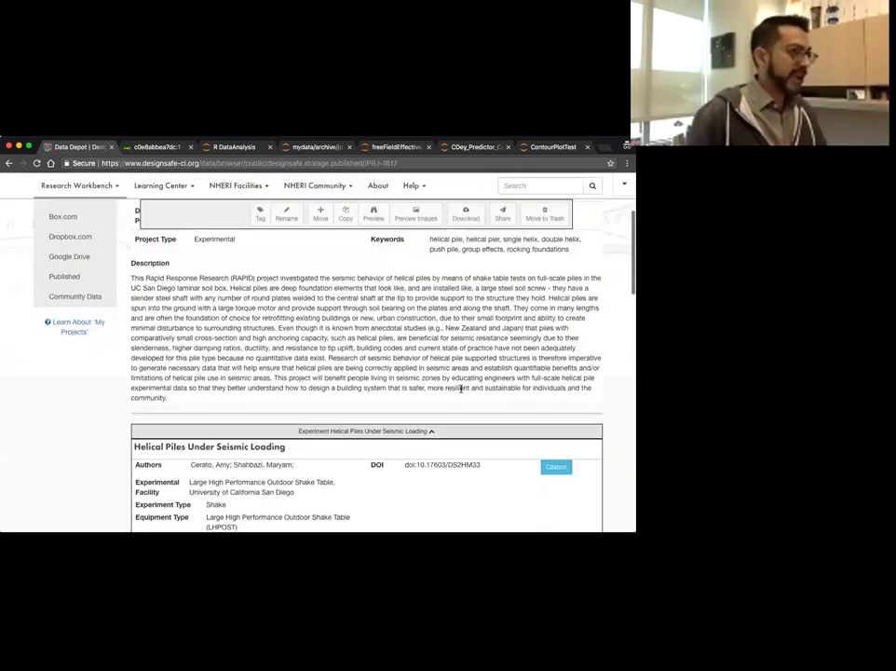
{"action": "scroll", "coordinate": [461, 392], "scroll_direction": "down", "scroll_amount": 5}
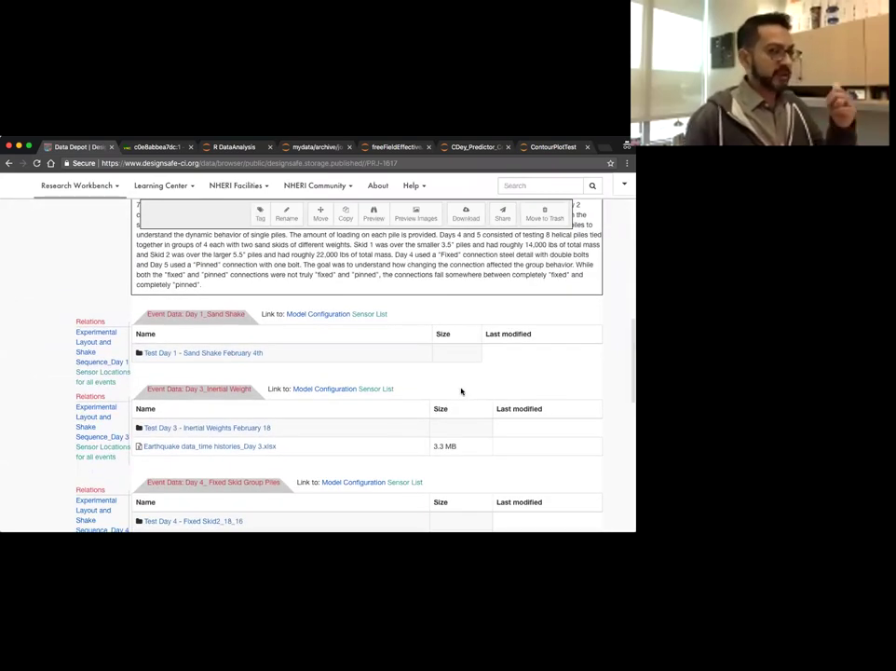
{"action": "scroll", "coordinate": [460, 391], "scroll_direction": "up", "scroll_amount": 3}
{"action": "scroll", "coordinate": [460, 391], "scroll_direction": "down", "scroll_amount": 2}
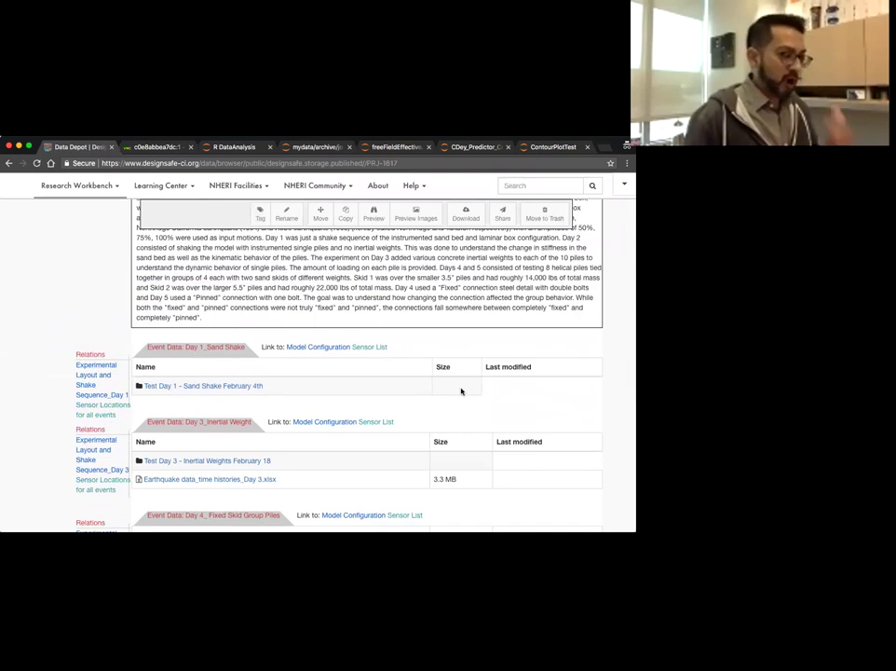
{"action": "scroll", "coordinate": [460, 391], "scroll_direction": "down", "scroll_amount": 2}
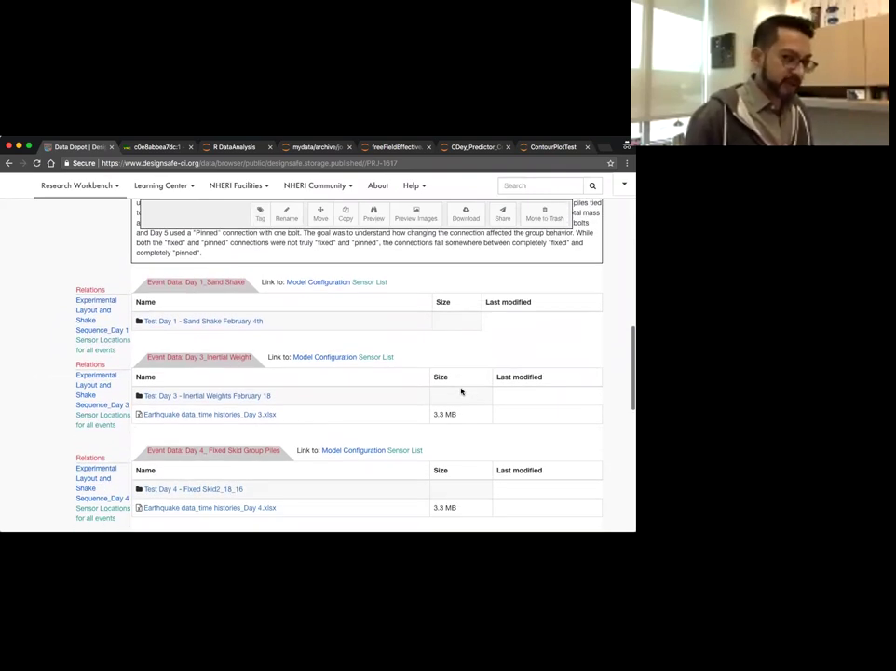
{"action": "scroll", "coordinate": [460, 391], "scroll_direction": "down", "scroll_amount": 3}
{"action": "scroll", "coordinate": [460, 391], "scroll_direction": "down", "scroll_amount": 1}
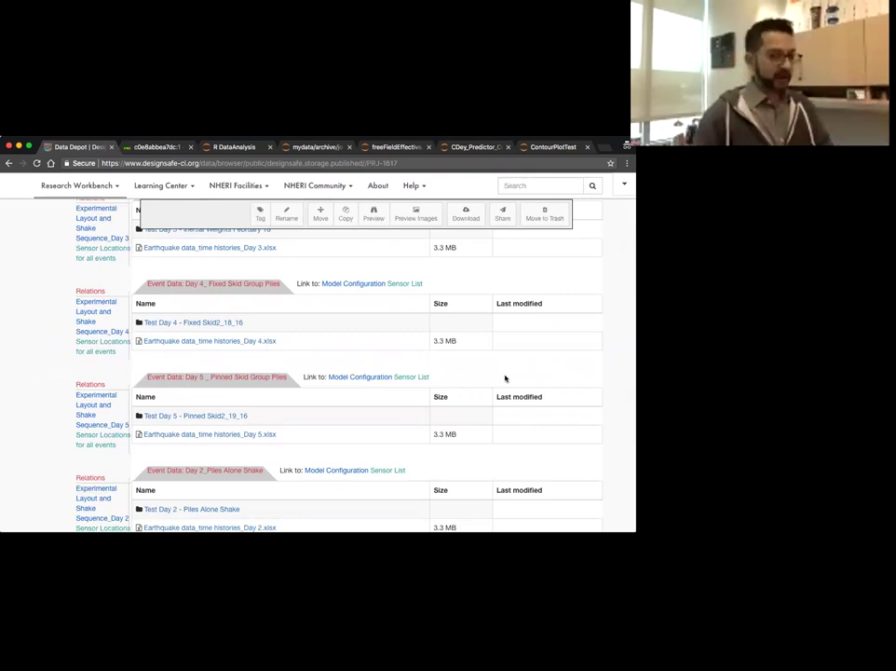
{"action": "scroll", "coordinate": [527, 381], "scroll_direction": "down", "scroll_amount": 2}
{"action": "scroll", "coordinate": [527, 381], "scroll_direction": "up", "scroll_amount": 15}
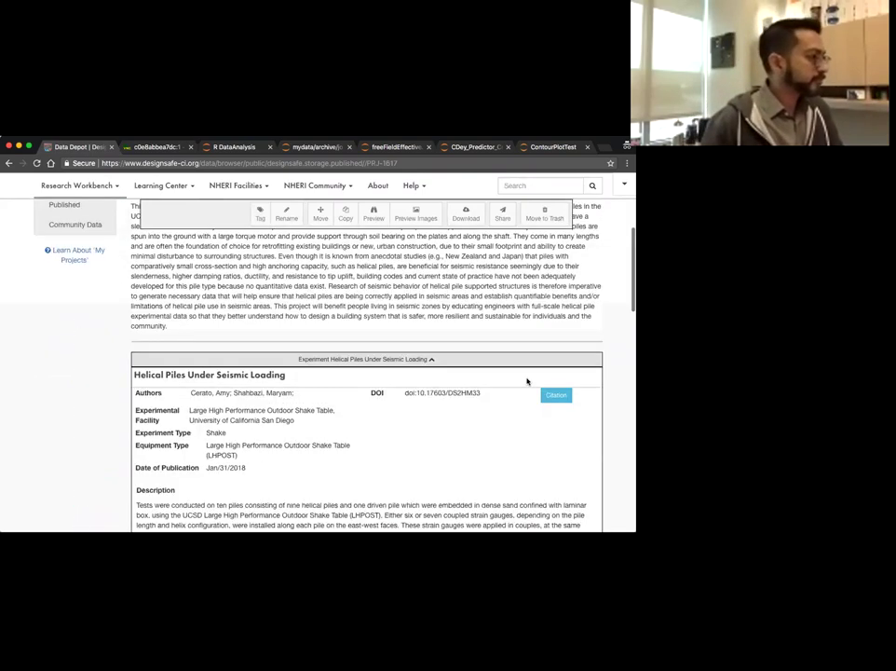
Open the Kaikoura Earthquake Reconnaissance folder in Community Data
{"action": "scroll", "coordinate": [82, 432], "scroll_direction": "down", "scroll_amount": 3}
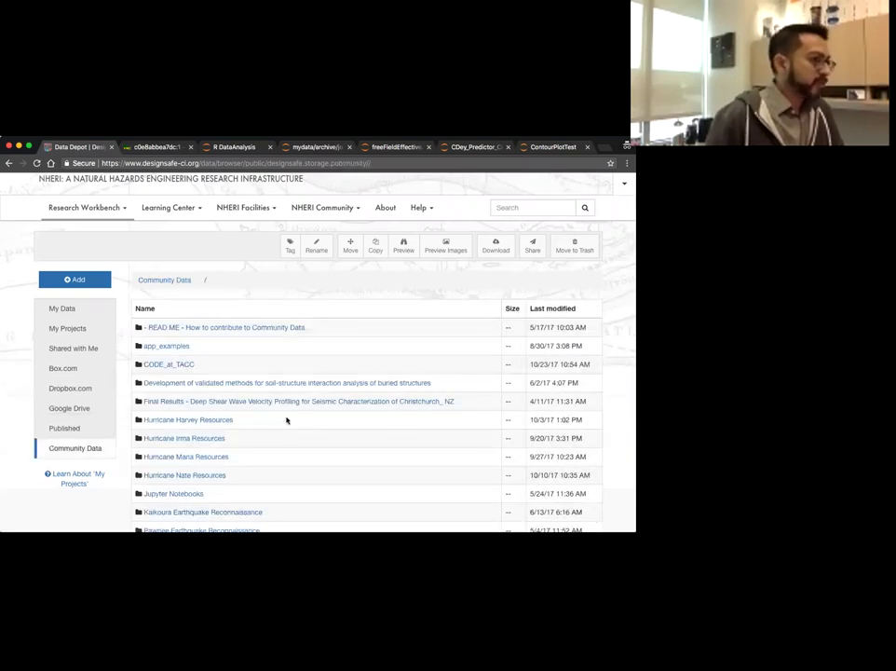
{"action": "scroll", "coordinate": [285, 402], "scroll_direction": "down", "scroll_amount": 3}
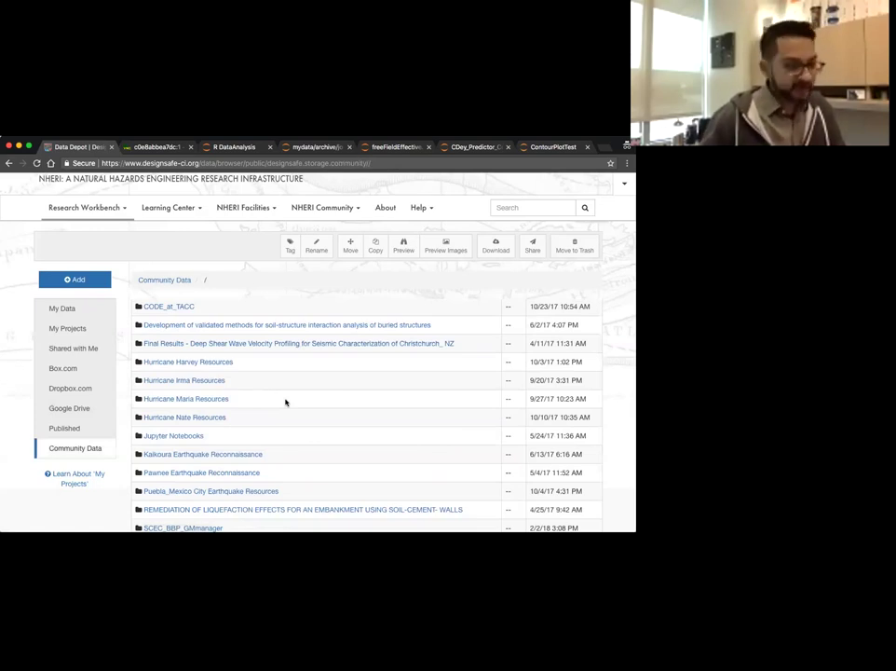
{"action": "left_click", "coordinate": [261, 454]}
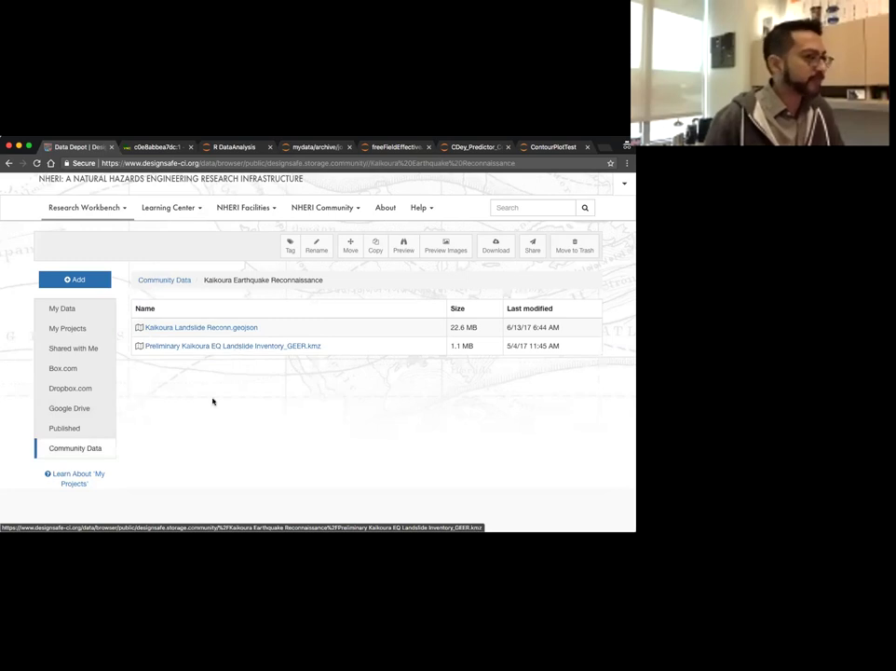
Leave the Kaikoura Earthquake Reconnaissance folder and open the Workspace of the Research Workbench
{"action": "scroll", "coordinate": [161, 447], "scroll_direction": "down", "scroll_amount": 1}
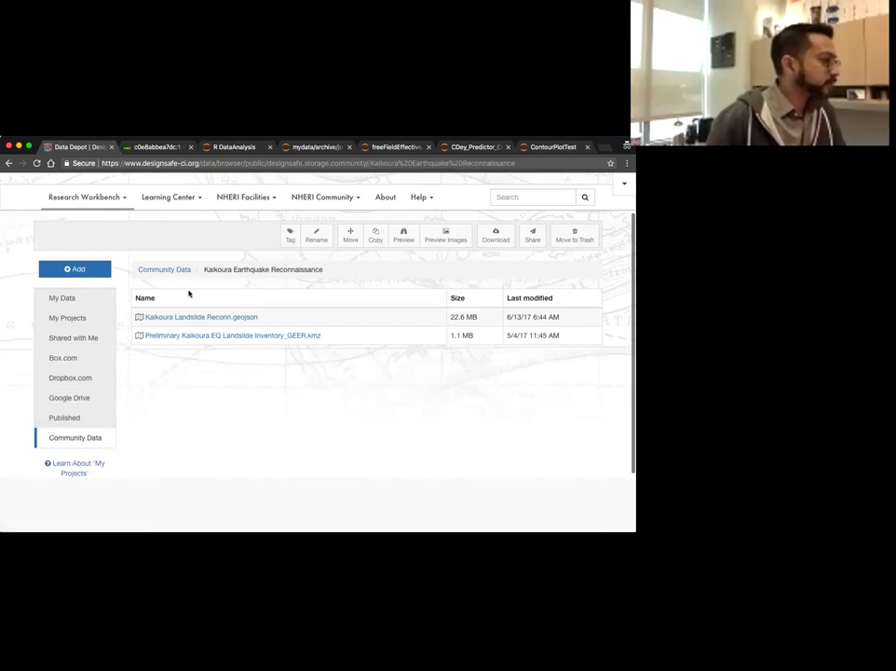
{"action": "scroll", "coordinate": [182, 293], "scroll_direction": "up", "scroll_amount": 3}
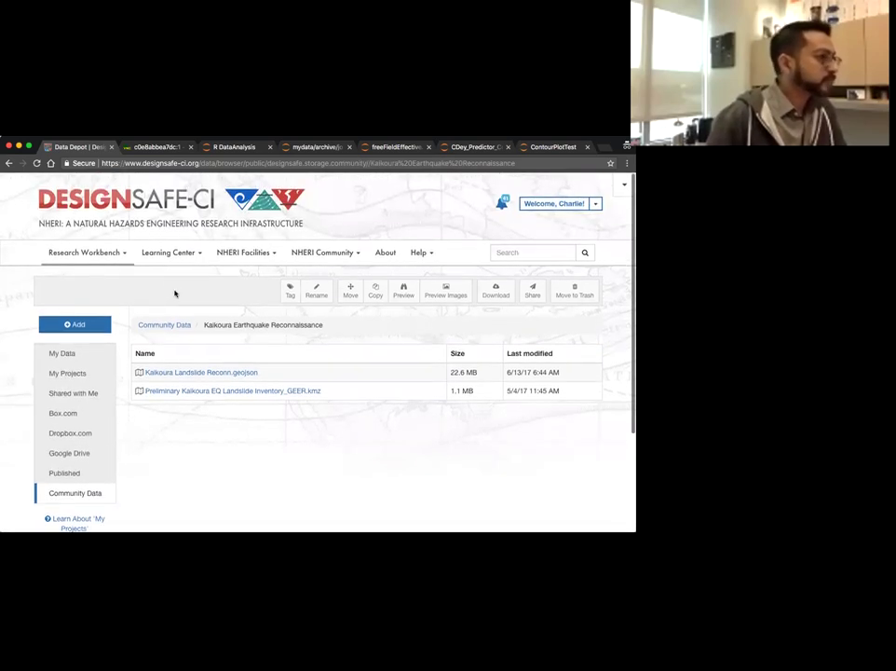
{"action": "left_click", "coordinate": [119, 252]}
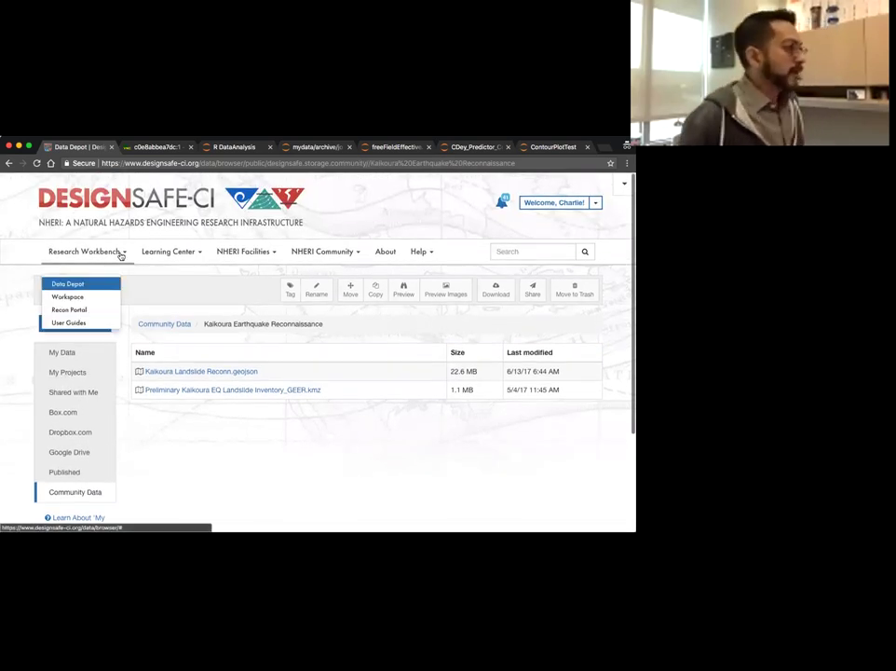
{"action": "left_click", "coordinate": [82, 298]}
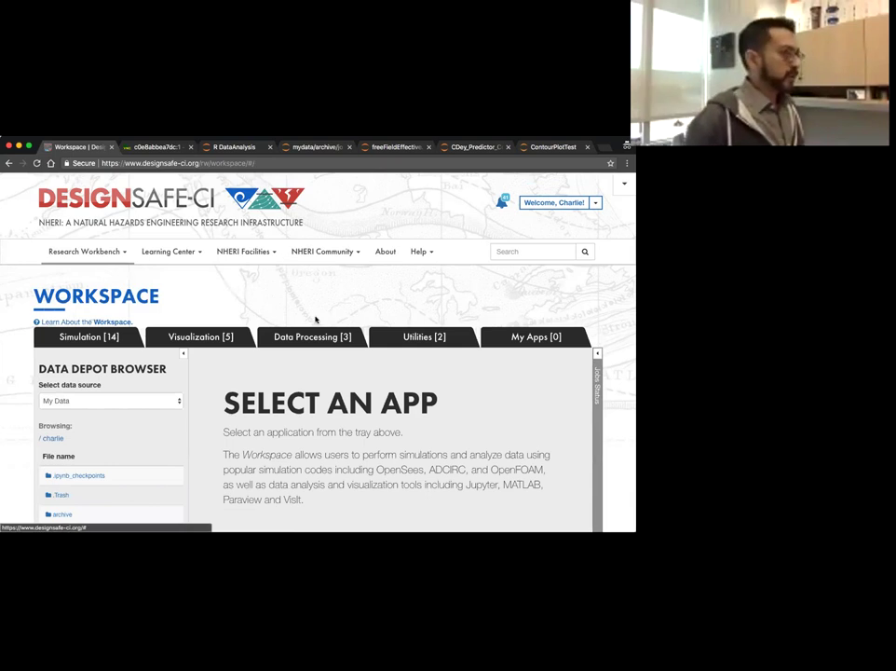
Show the Simulation applications, open OpenSeesSP and highlight part of its description
{"action": "left_click", "coordinate": [118, 341]}
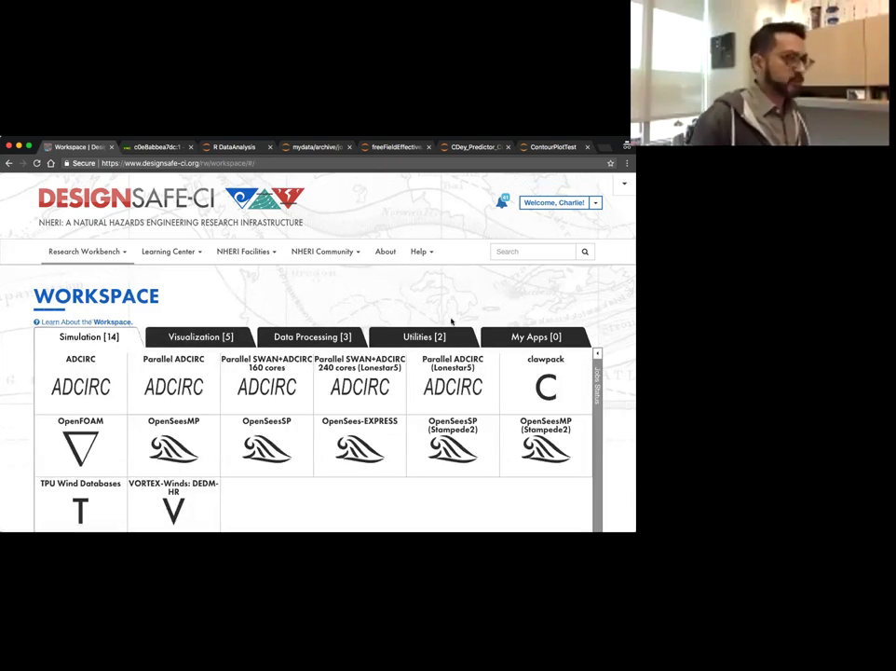
{"action": "scroll", "coordinate": [451, 322], "scroll_direction": "down", "scroll_amount": 2}
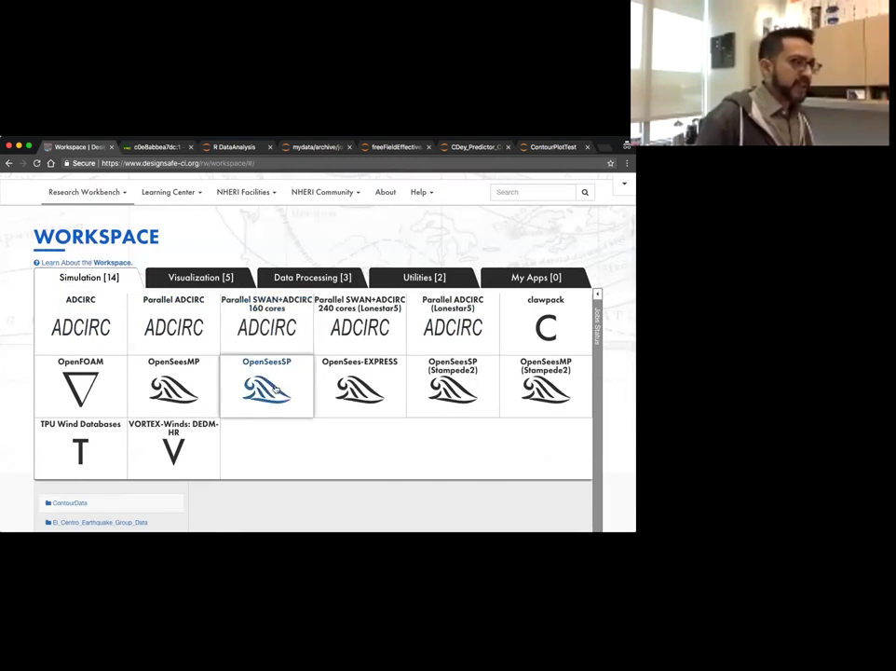
{"action": "left_click", "coordinate": [266, 382]}
{"action": "left_click_drag", "start_coordinate": [225, 330], "coordinate": [327, 379]}
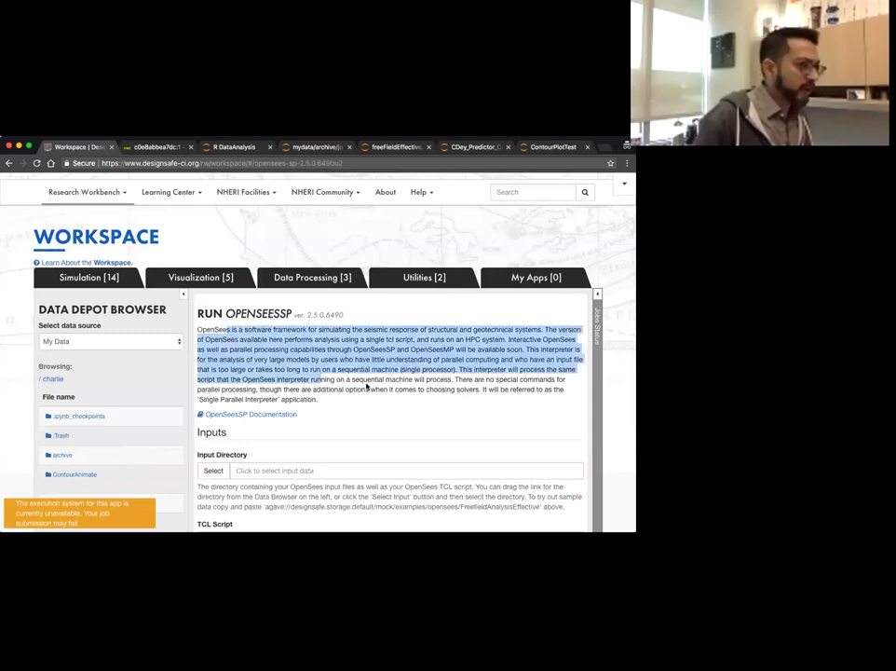
{"action": "left_click", "coordinate": [368, 386]}
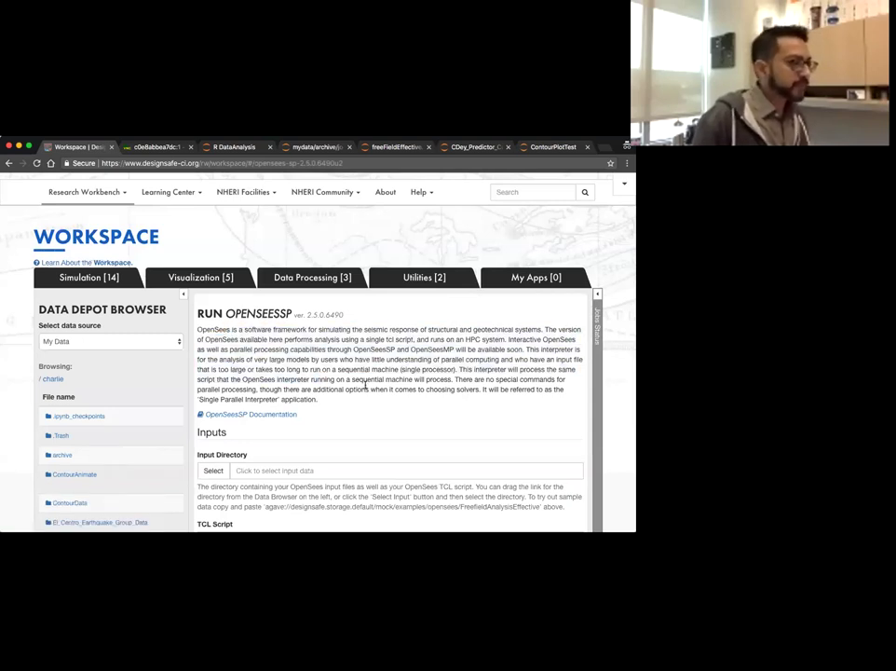
Start choosing the OpenSeesSP job's Input Directory and open the ContourData folder in My Data
{"action": "scroll", "coordinate": [366, 386], "scroll_direction": "down", "scroll_amount": 3}
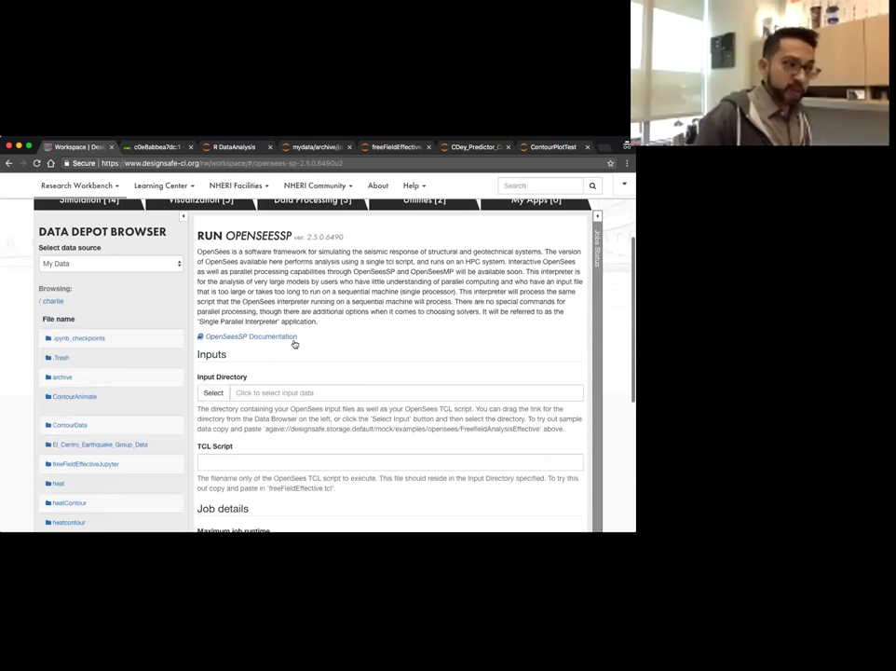
{"action": "scroll", "coordinate": [307, 354], "scroll_direction": "up", "scroll_amount": 1}
{"action": "scroll", "coordinate": [307, 355], "scroll_direction": "down", "scroll_amount": 1}
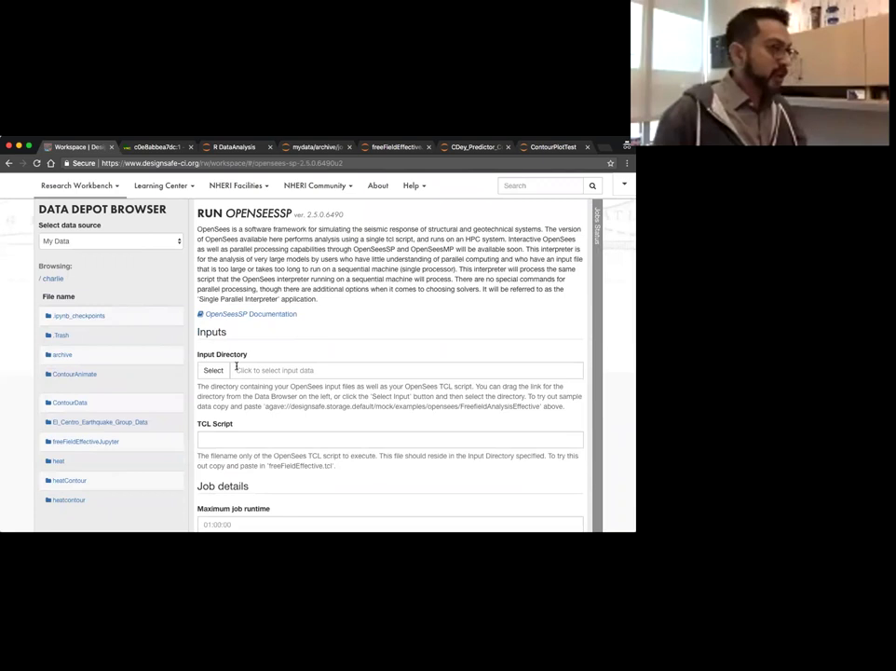
{"action": "left_click", "coordinate": [214, 372]}
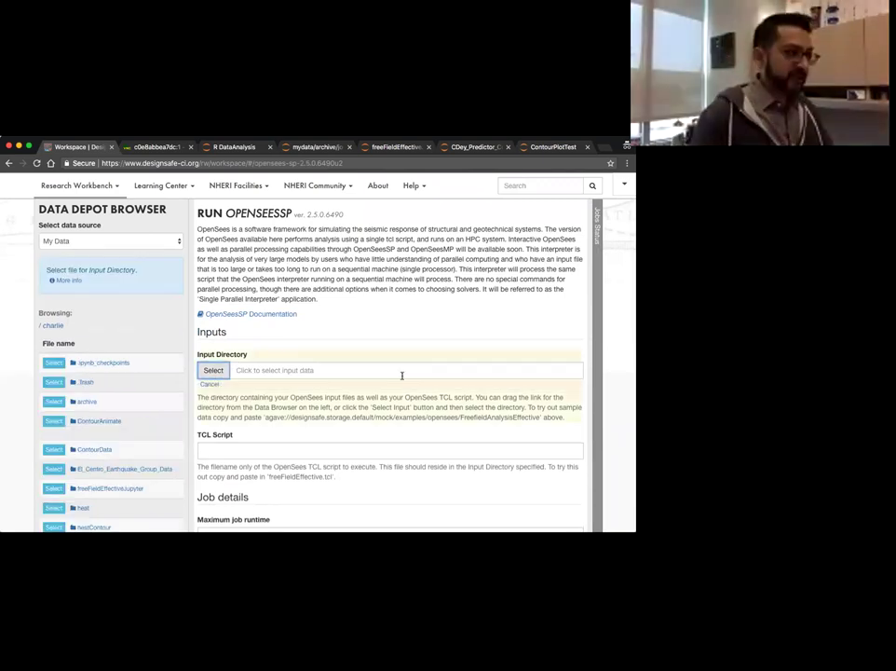
{"action": "scroll", "coordinate": [189, 391], "scroll_direction": "up", "scroll_amount": 2}
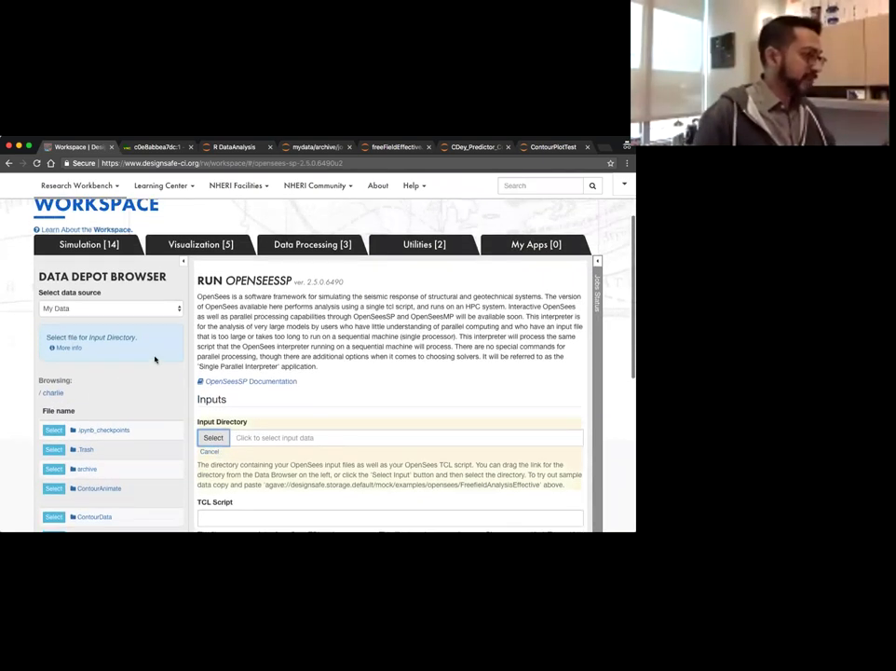
{"action": "scroll", "coordinate": [151, 330], "scroll_direction": "down", "scroll_amount": 1}
{"action": "scroll", "coordinate": [163, 368], "scroll_direction": "down", "scroll_amount": 3}
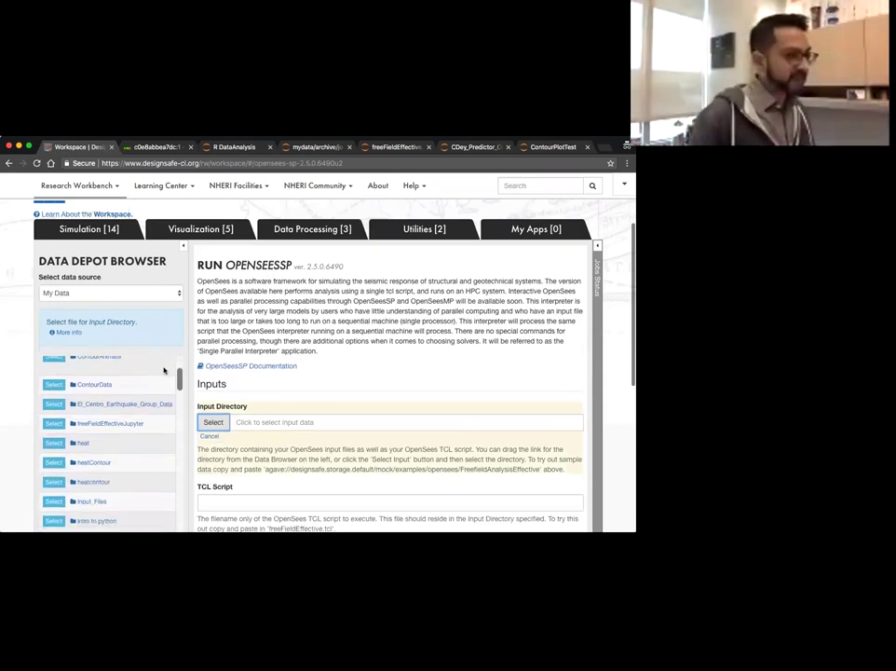
{"action": "left_click", "coordinate": [96, 384]}
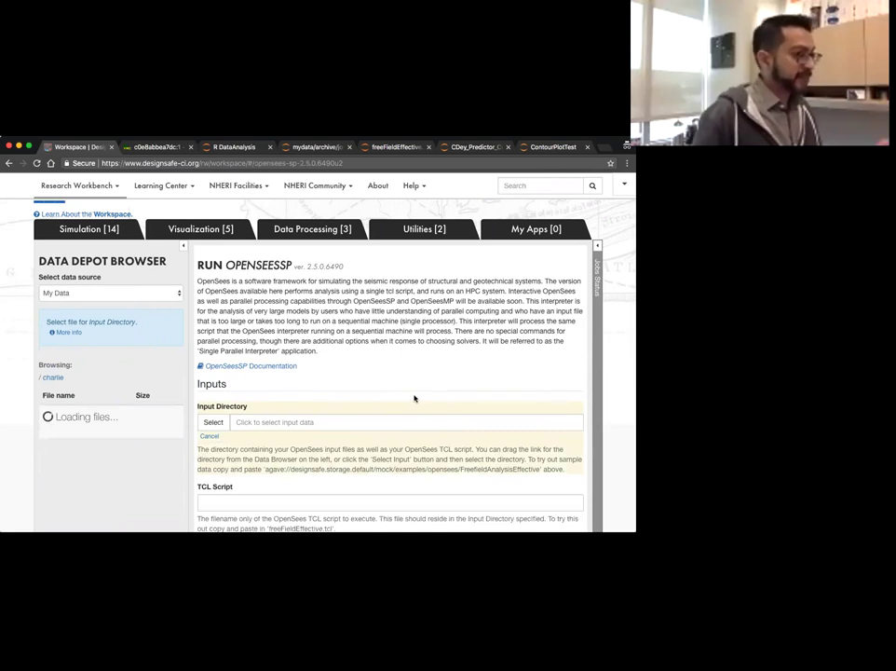
Set the Input Directory to the ContourData subfolder inside the ContourData folder
{"action": "scroll", "coordinate": [190, 439], "scroll_direction": "down", "scroll_amount": 2}
{"action": "scroll", "coordinate": [190, 440], "scroll_direction": "down", "scroll_amount": 3}
{"action": "scroll", "coordinate": [190, 438], "scroll_direction": "up", "scroll_amount": 2}
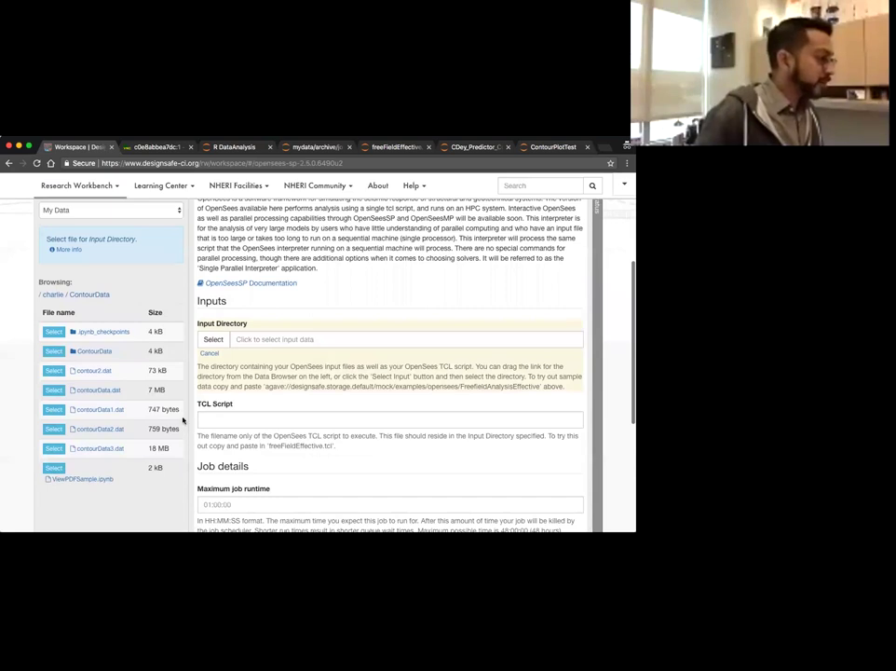
{"action": "scroll", "coordinate": [183, 420], "scroll_direction": "up", "scroll_amount": 1}
{"action": "left_click_drag", "start_coordinate": [92, 379], "coordinate": [316, 368]}
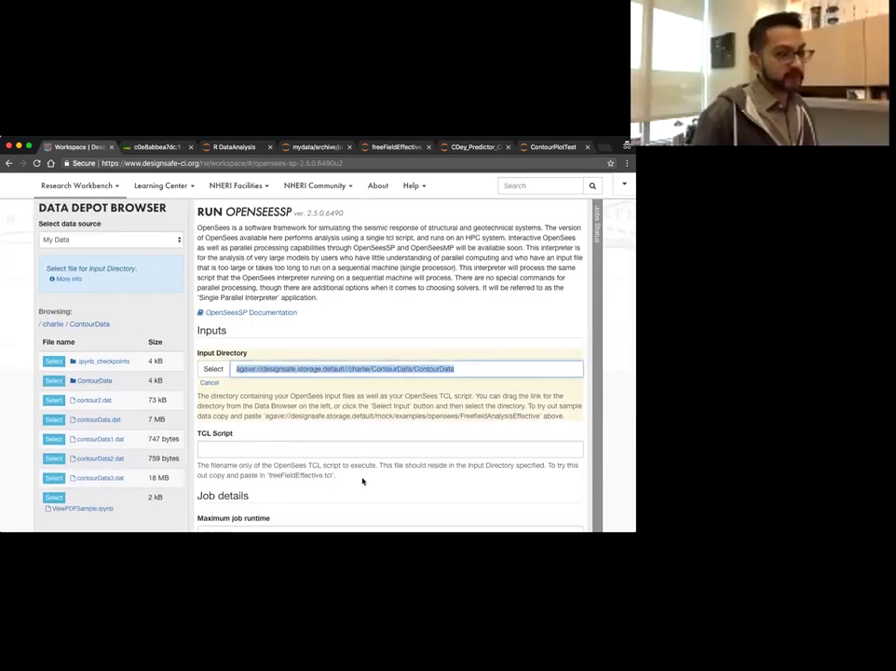
Copy the sample script name freeFieldEffective.tcl from the TCL Script help text
{"action": "scroll", "coordinate": [351, 473], "scroll_direction": "down", "scroll_amount": 2}
{"action": "left_click", "coordinate": [266, 379]}
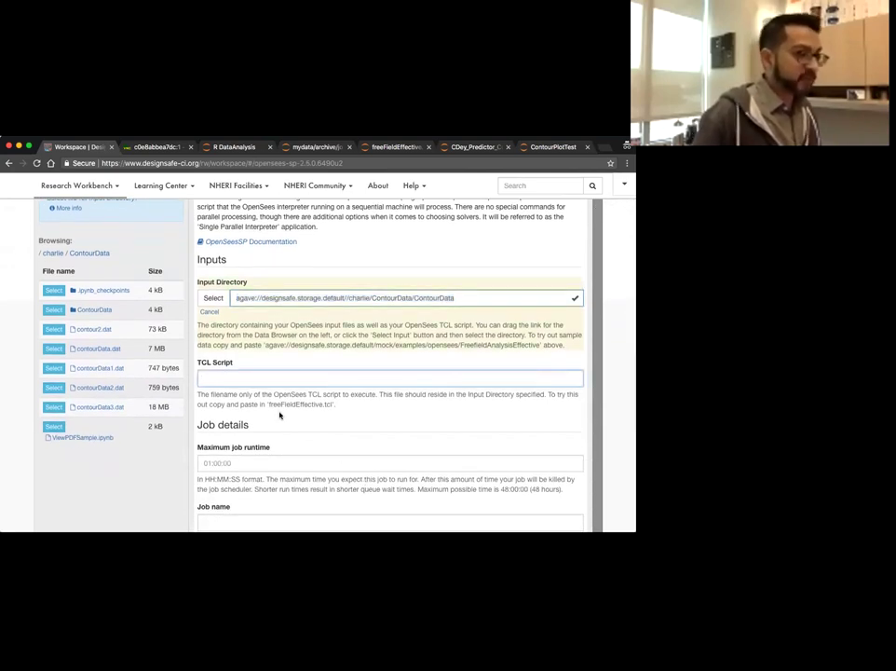
{"action": "left_click_drag", "start_coordinate": [268, 404], "coordinate": [332, 403]}
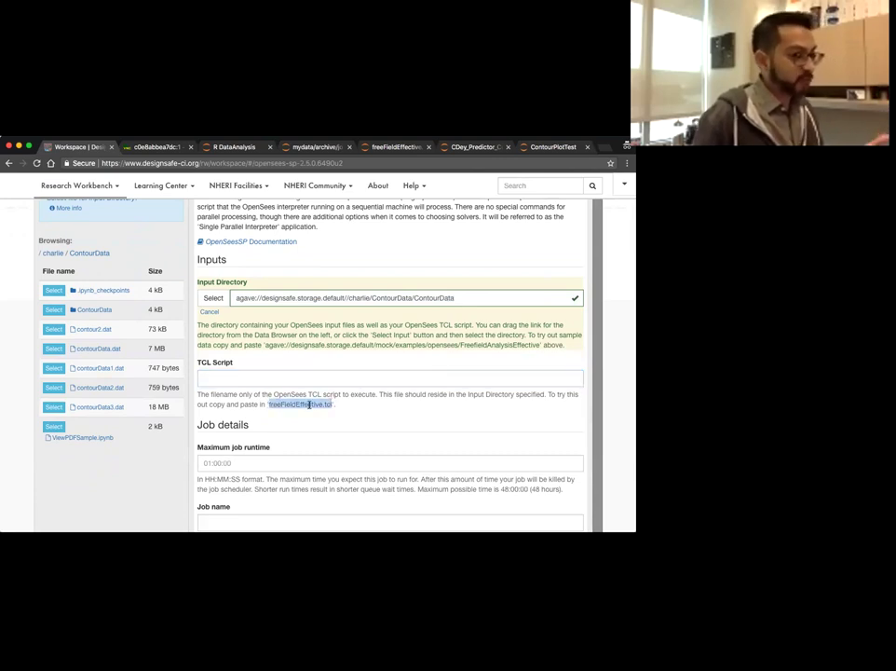
{"action": "right_click", "coordinate": [309, 405]}
{"action": "left_click", "coordinate": [345, 427]}
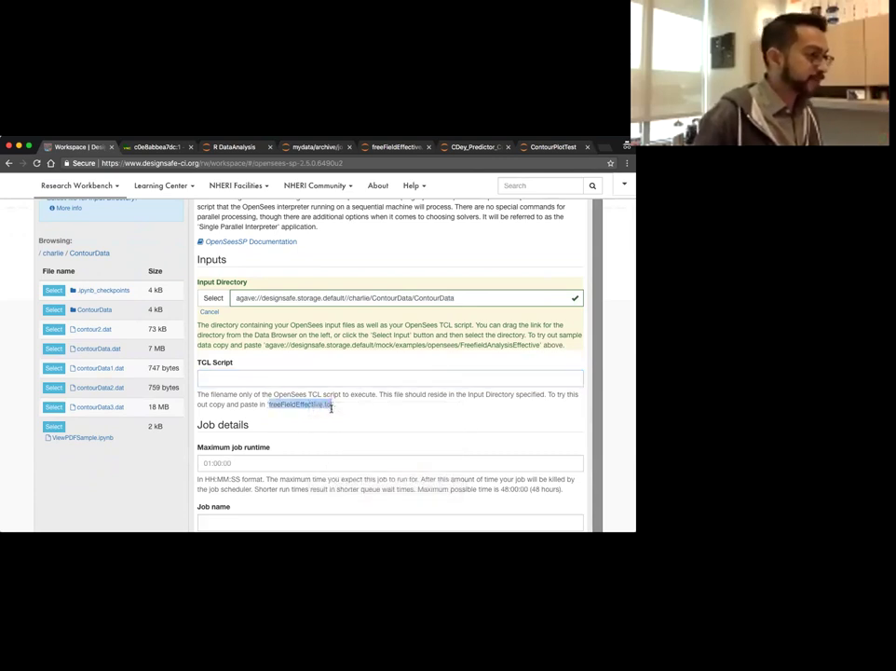
Replace the Input Directory with the sample path agave://designsafe.storage.default/mock/examples/opensees/FreefieldAnalysisEffective, copied from the help text
{"action": "left_click", "coordinate": [294, 349]}
{"action": "left_click_drag", "start_coordinate": [267, 345], "coordinate": [539, 344]}
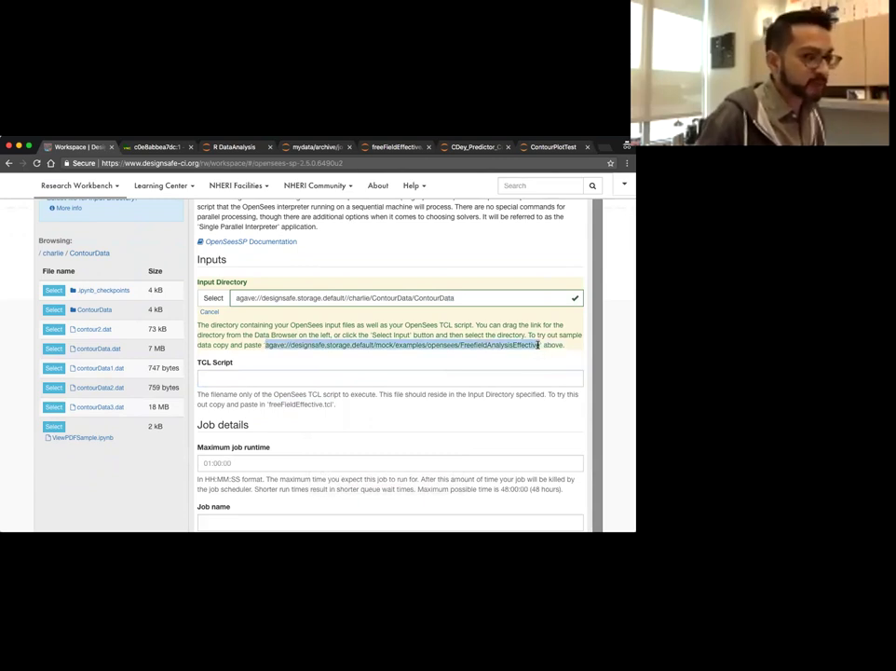
{"action": "right_click", "coordinate": [382, 342]}
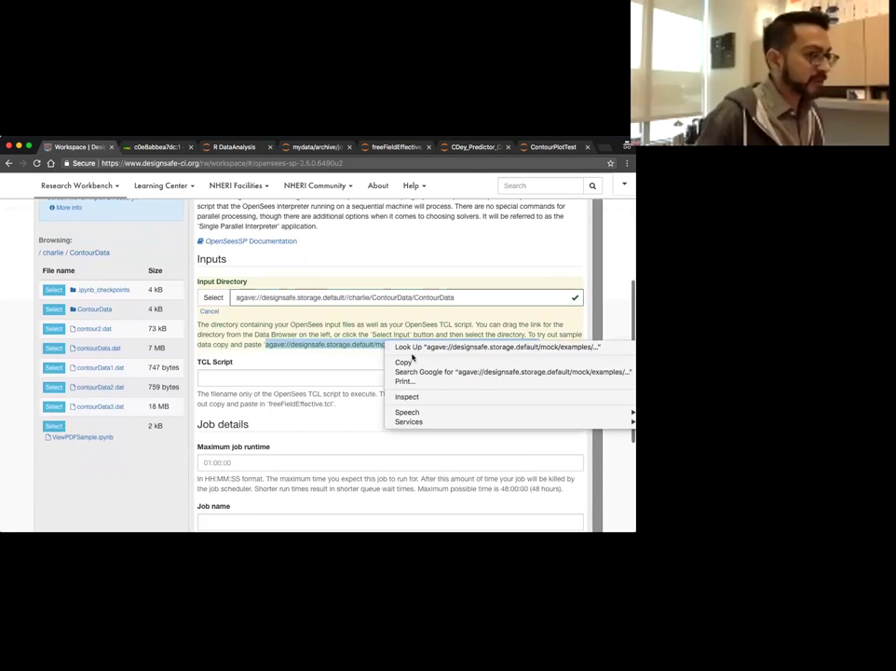
{"action": "left_click", "coordinate": [406, 359]}
{"action": "triple_click", "coordinate": [333, 296]}
{"action": "right_click", "coordinate": [333, 296]}
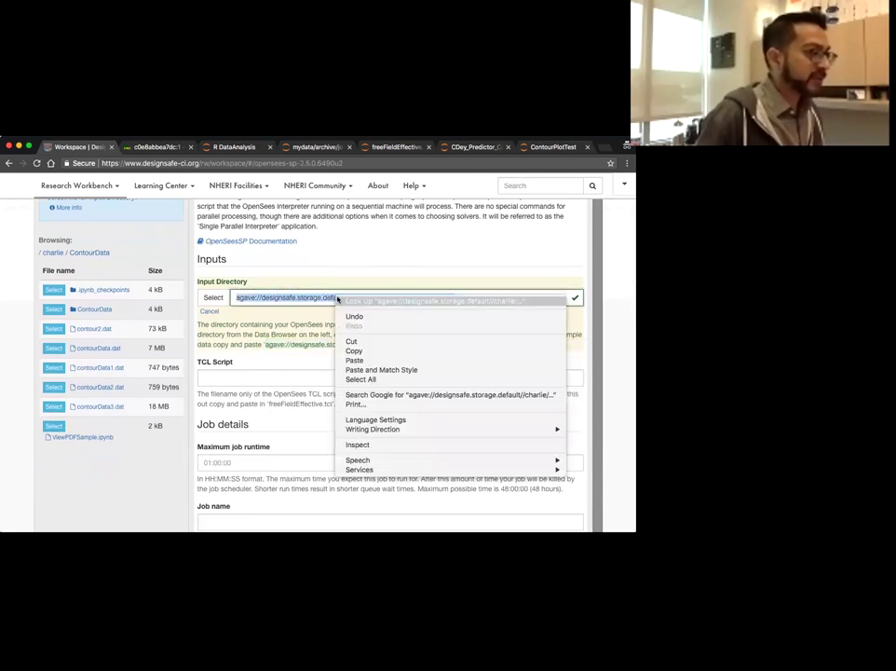
{"action": "left_click", "coordinate": [377, 361]}
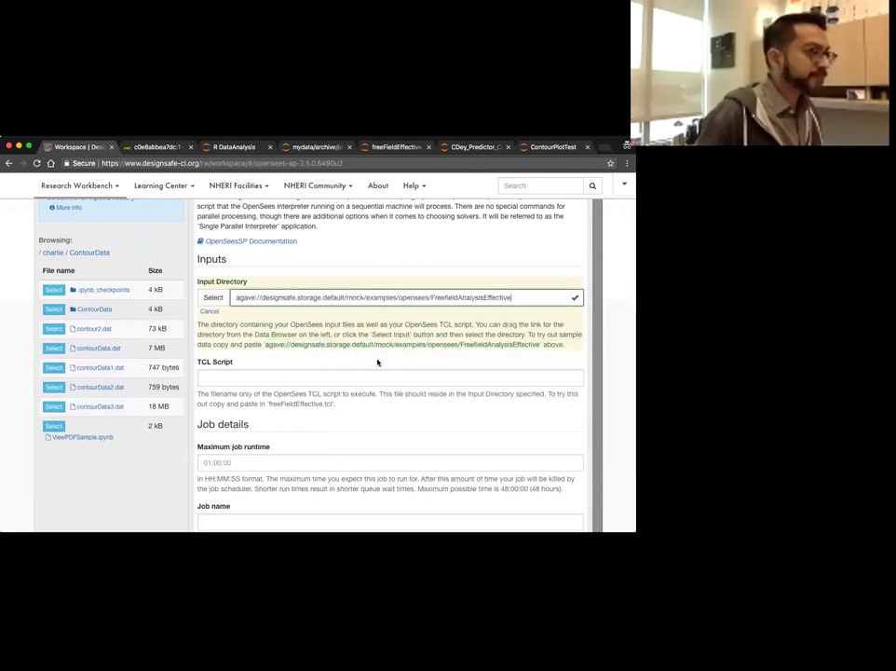
Set the TCL Script to freeFieldEffective.tcl, copied from the help text
{"action": "left_click", "coordinate": [272, 375]}
{"action": "mouse_move", "coordinate": [269, 403]}
{"action": "left_mouse_down"}
{"action": "mouse_move", "coordinate": [320, 402]}
{"action": "mouse_move", "coordinate": [269, 404]}
{"action": "left_mouse_up"}
{"action": "left_click", "coordinate": [331, 403]}
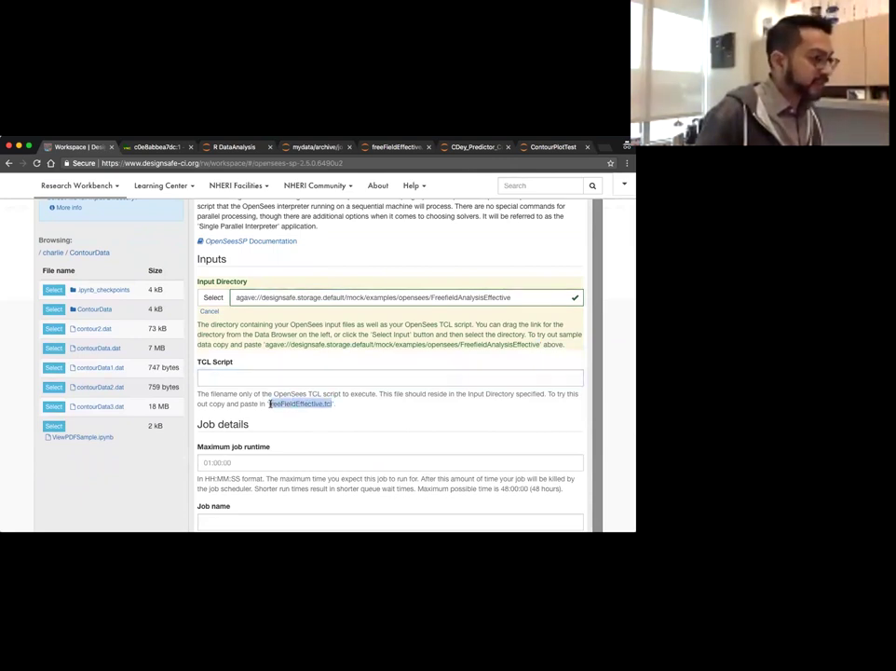
{"action": "right_click", "coordinate": [289, 403]}
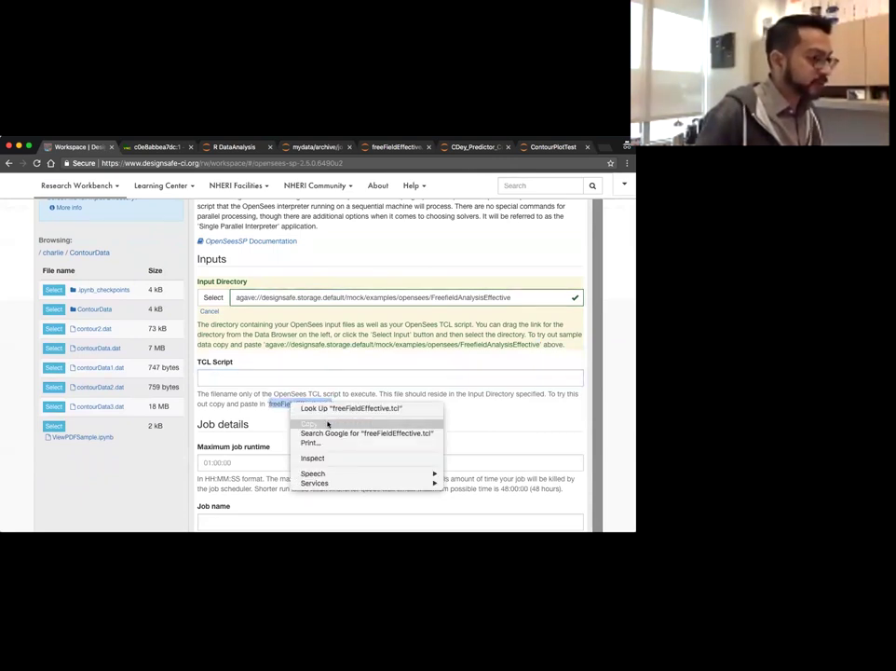
{"action": "left_click", "coordinate": [316, 423]}
{"action": "left_click", "coordinate": [302, 377]}
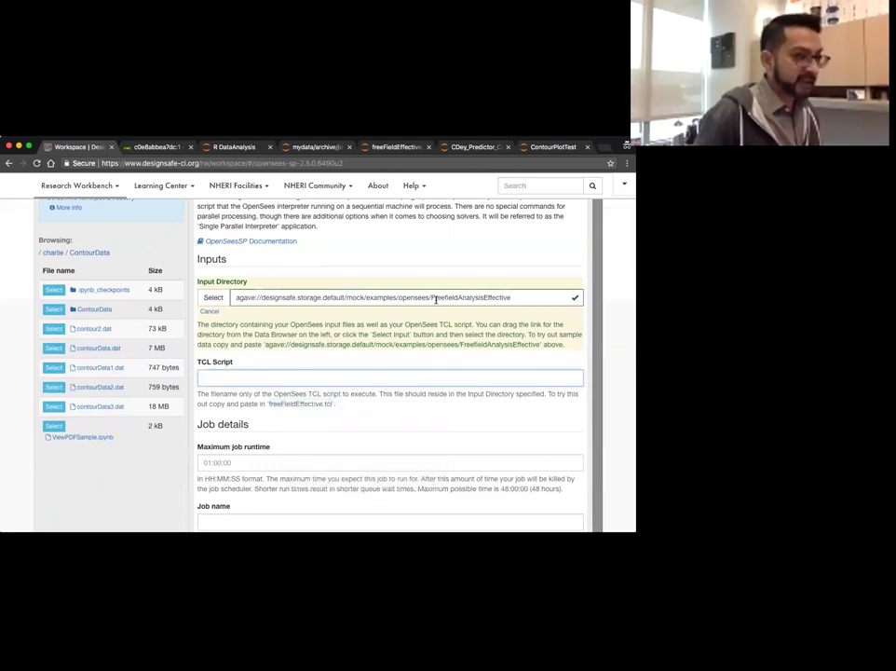
{"action": "left_click", "coordinate": [366, 373]}
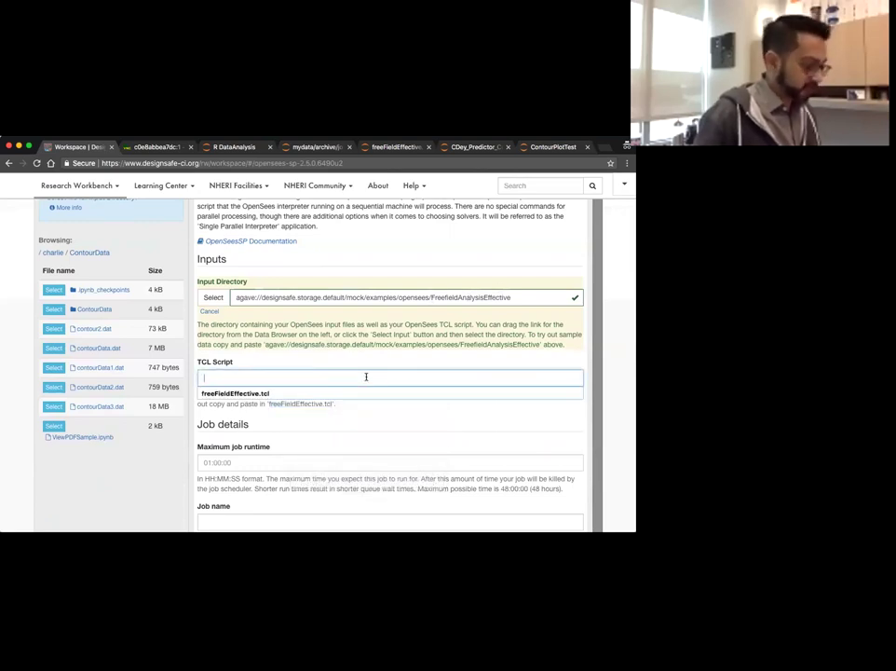
{"action": "key", "text": "super+v"}
{"action": "left_click", "coordinate": [366, 411]}
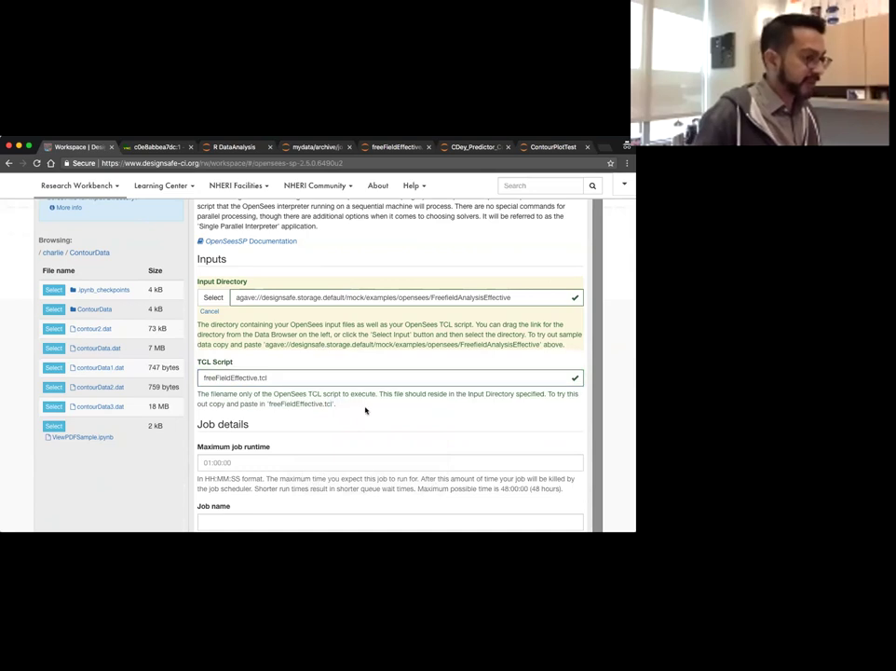
Set the maximum job runtime to 00:10:00
{"action": "scroll", "coordinate": [363, 421], "scroll_direction": "down", "scroll_amount": 1}
{"action": "left_click", "coordinate": [276, 435]}
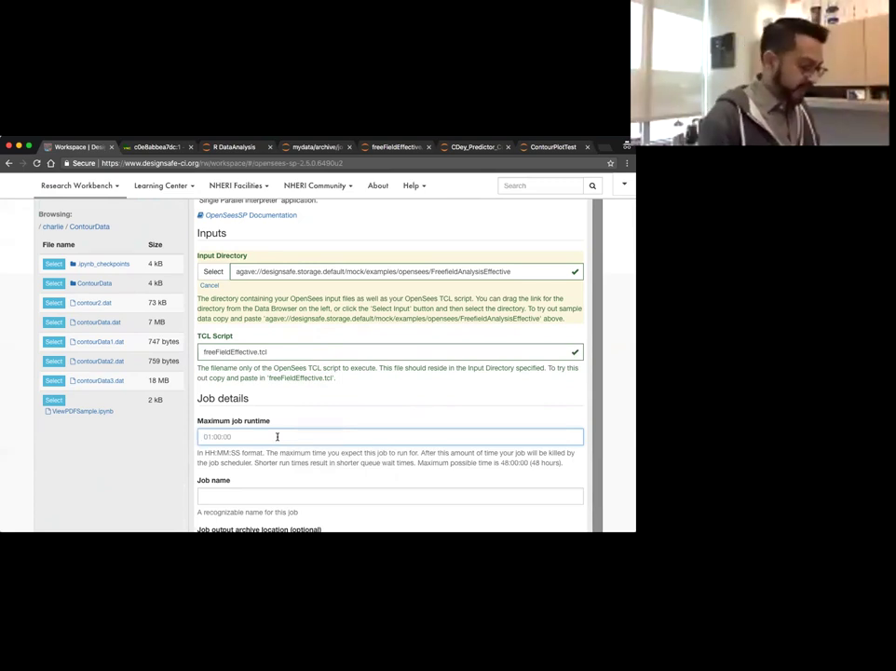
{"action": "type", "text": "00:10"}
{"action": "key", "text": "BackSpace"}
{"action": "type", "text": "00"}
Name the job with the presenter's surname followed by _DesignSafe101_OpenSees, and show the remaining job options
{"action": "left_click", "coordinate": [262, 496]}
{"action": "type", "text": "Dey_"}
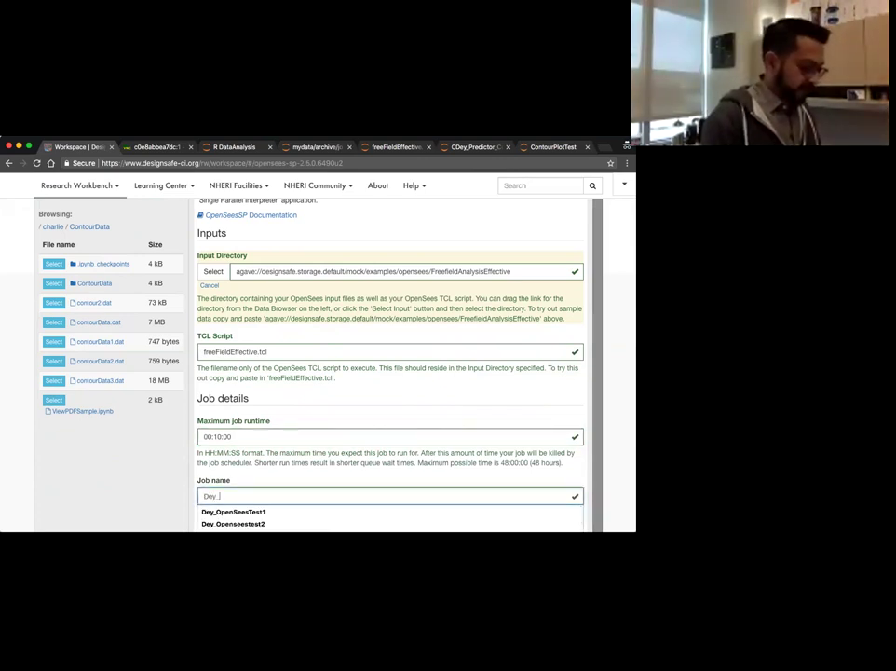
{"action": "type", "text": "De"}
{"action": "key", "text": "BackSpace"}
{"action": "key", "text": "BackSpace"}
{"action": "key", "text": "BackSpace"}
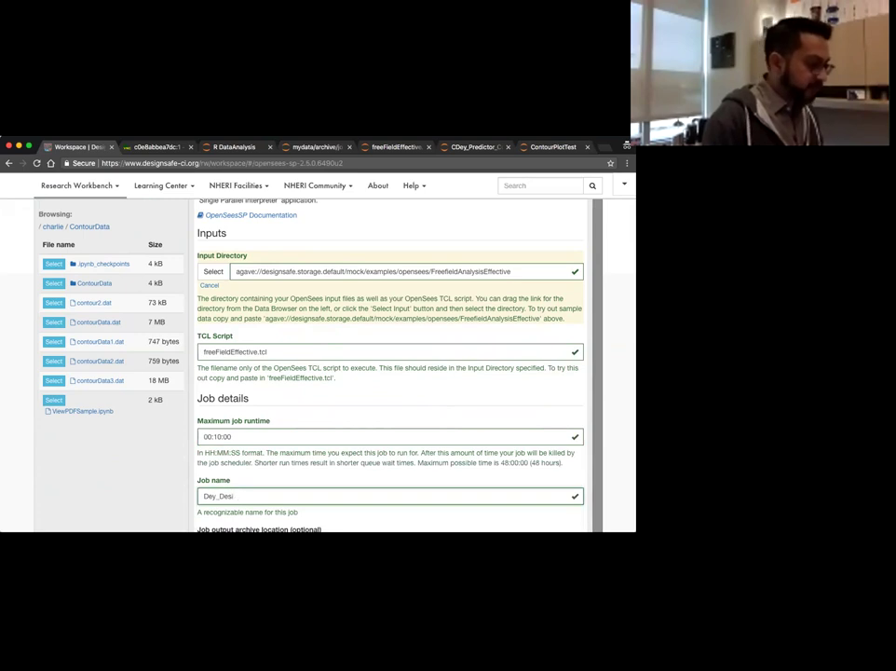
{"action": "type", "text": "gnSafe10"}
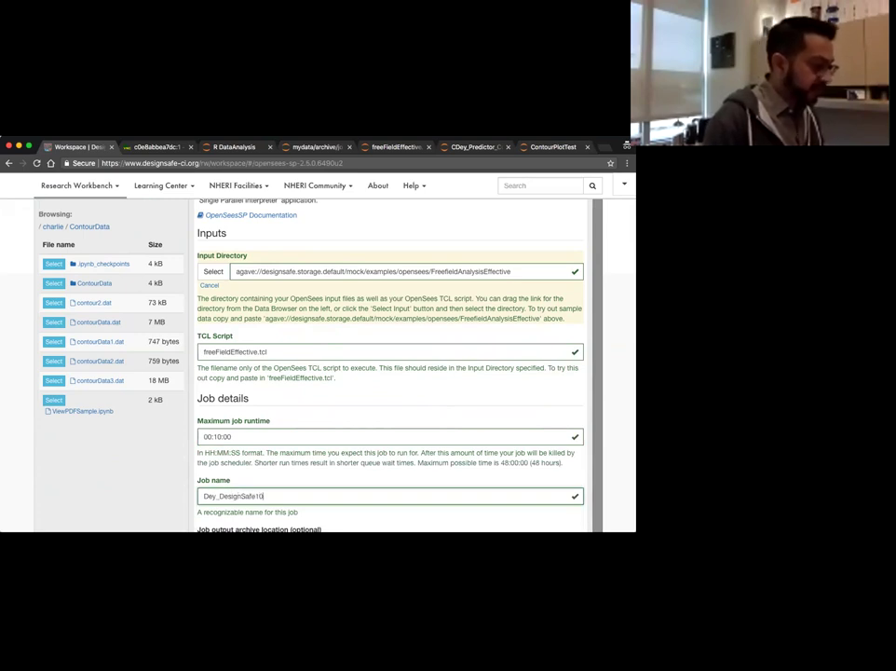
{"action": "type", "text": "1_"}
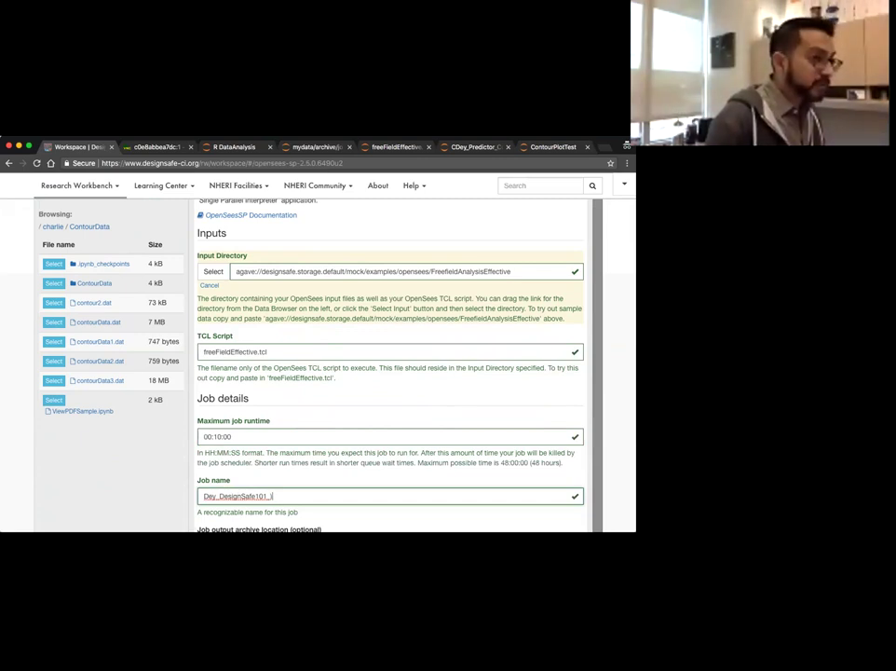
{"action": "type", "text": "Op"}
{"action": "key", "text": "BackSpace"}
{"action": "key", "text": "BackSpace"}
{"action": "key", "text": "BackSpace"}
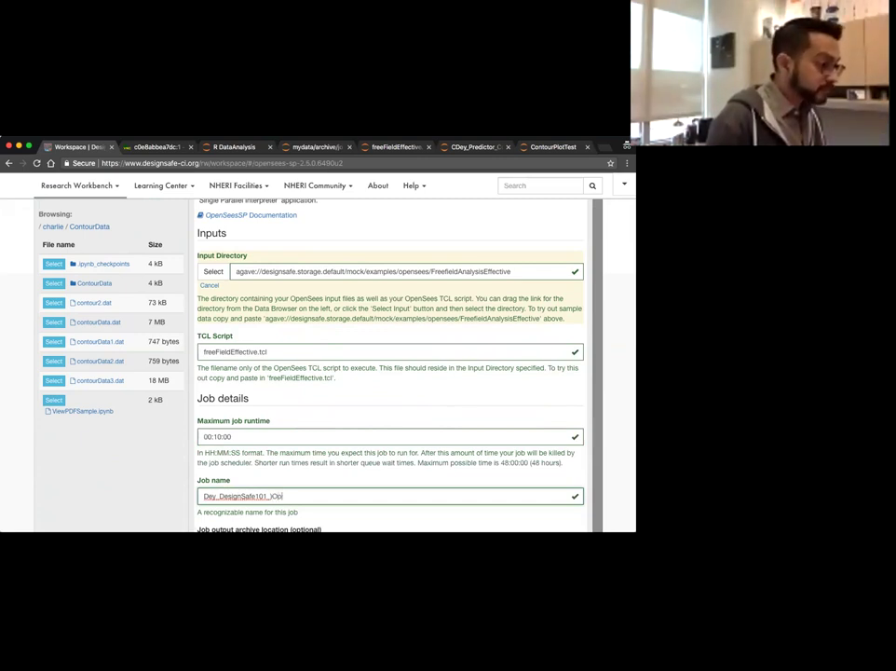
{"action": "type", "text": "OpenSees"}
{"action": "scroll", "coordinate": [280, 469], "scroll_direction": "down", "scroll_amount": 3}
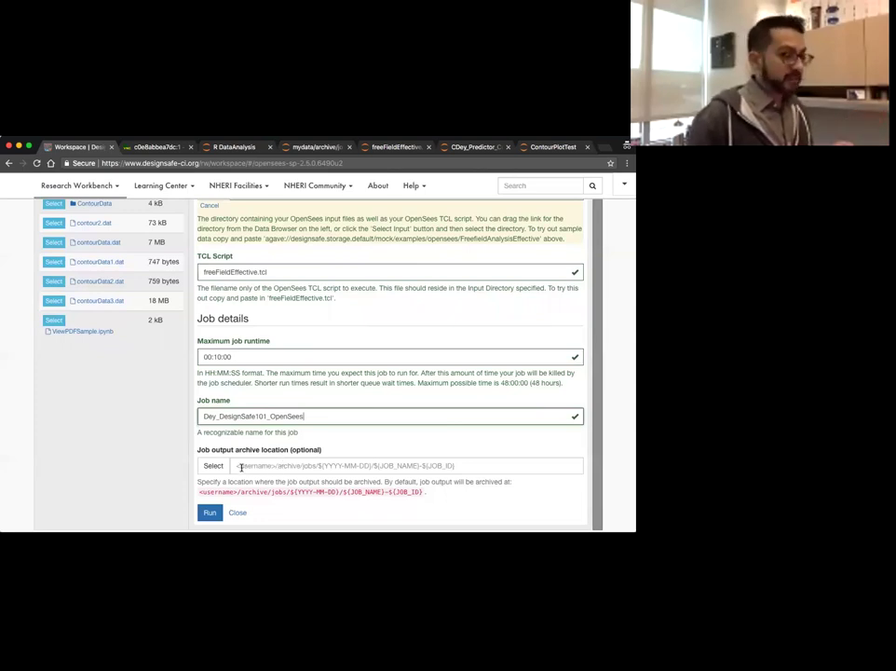
Submit the OpenSees job with the default output archive location and check its entry in the jobs status list
{"action": "left_click", "coordinate": [235, 465]}
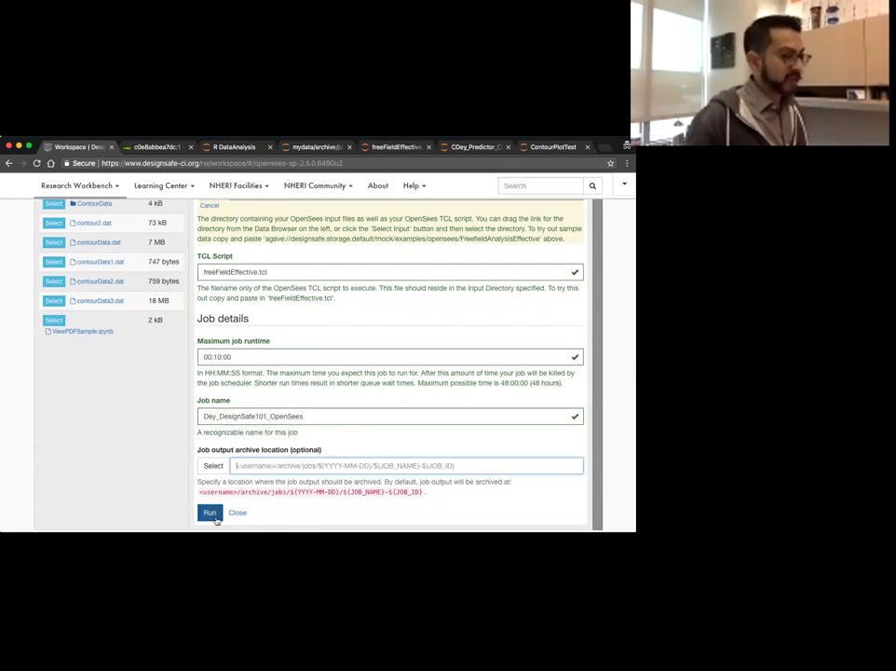
{"action": "scroll", "coordinate": [270, 431], "scroll_direction": "up", "scroll_amount": 2}
{"action": "scroll", "coordinate": [272, 437], "scroll_direction": "down", "scroll_amount": 3}
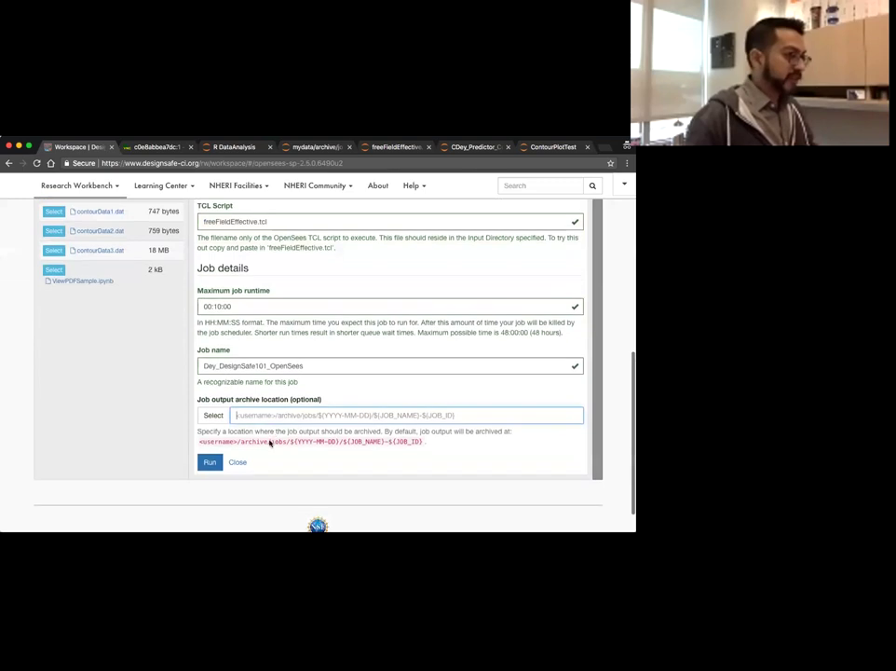
{"action": "left_click", "coordinate": [209, 463]}
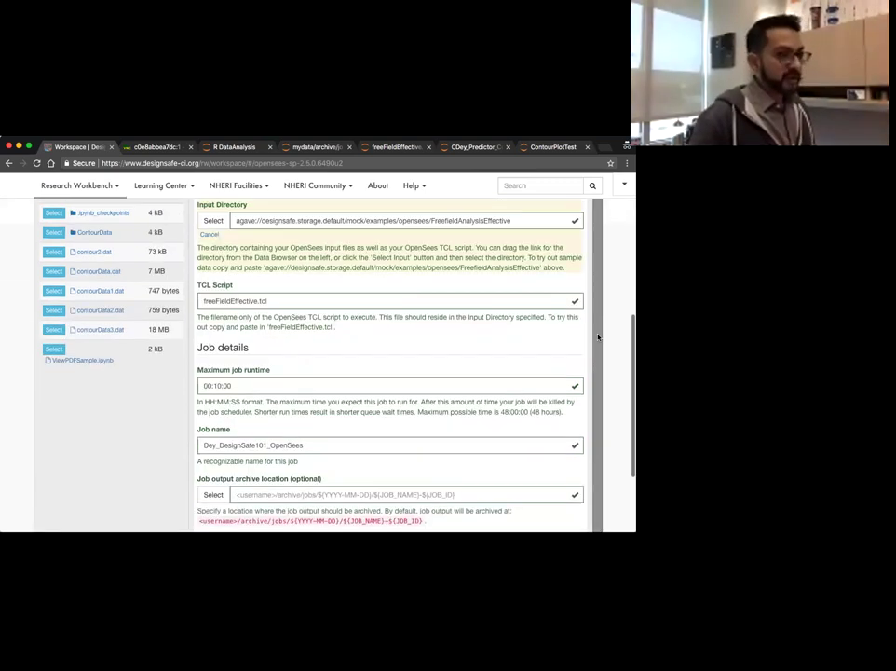
{"action": "scroll", "coordinate": [601, 338], "scroll_direction": "down", "scroll_amount": 5}
{"action": "scroll", "coordinate": [601, 337], "scroll_direction": "up", "scroll_amount": 4}
{"action": "scroll", "coordinate": [601, 337], "scroll_direction": "up", "scroll_amount": 3}
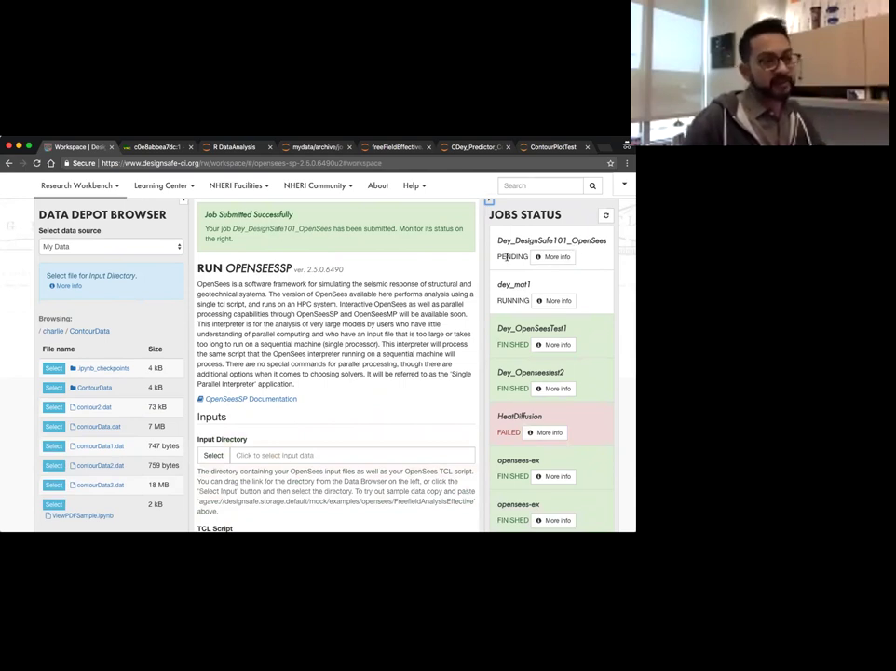
{"action": "scroll", "coordinate": [406, 297], "scroll_direction": "down", "scroll_amount": 2}
{"action": "scroll", "coordinate": [400, 298], "scroll_direction": "up", "scroll_amount": 3}
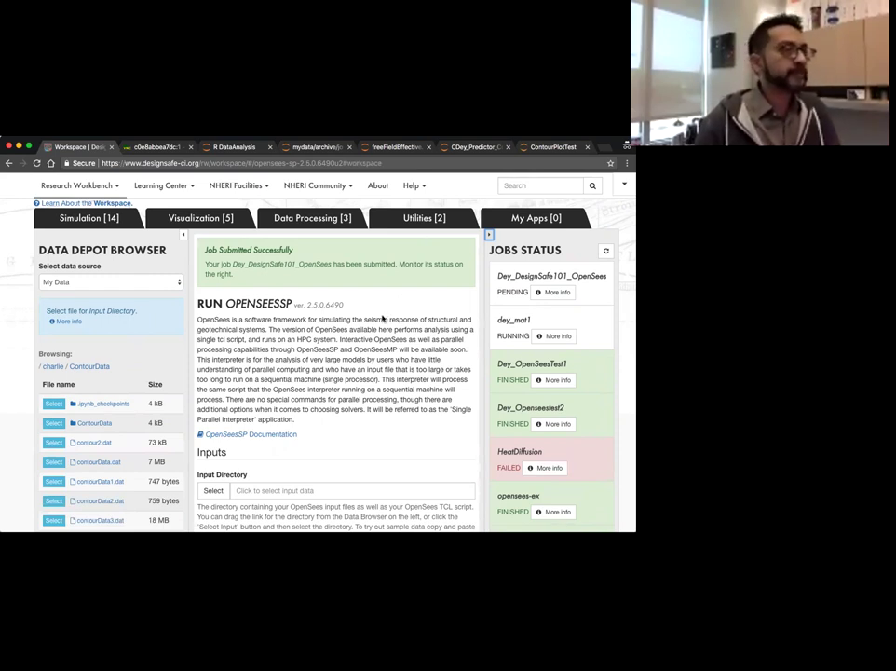
Choose Jupyter from the Workspace's data processing applications and launch the Jupyter Notebook
{"action": "scroll", "coordinate": [411, 342], "scroll_direction": "up", "scroll_amount": 1}
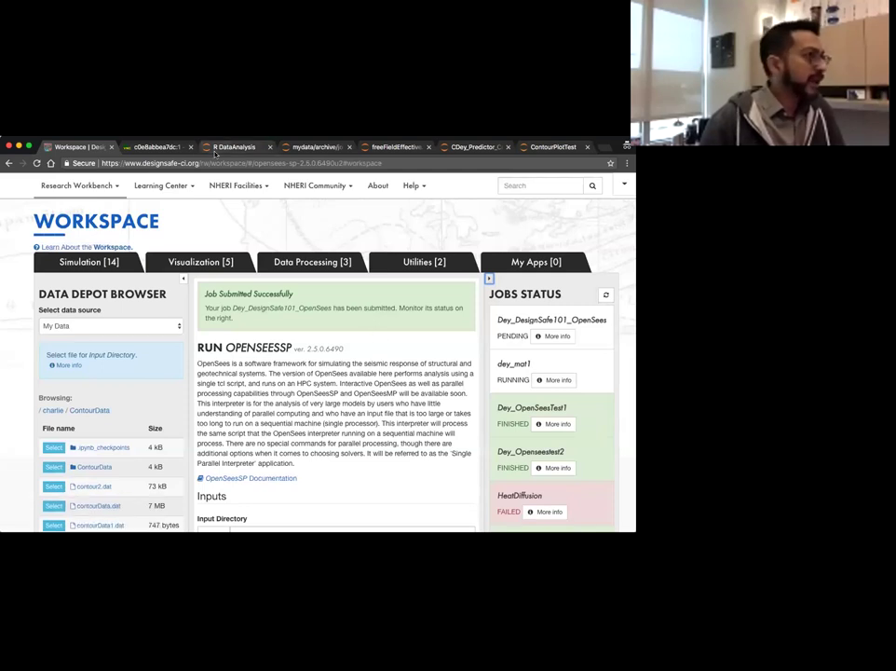
{"action": "left_click", "coordinate": [323, 264]}
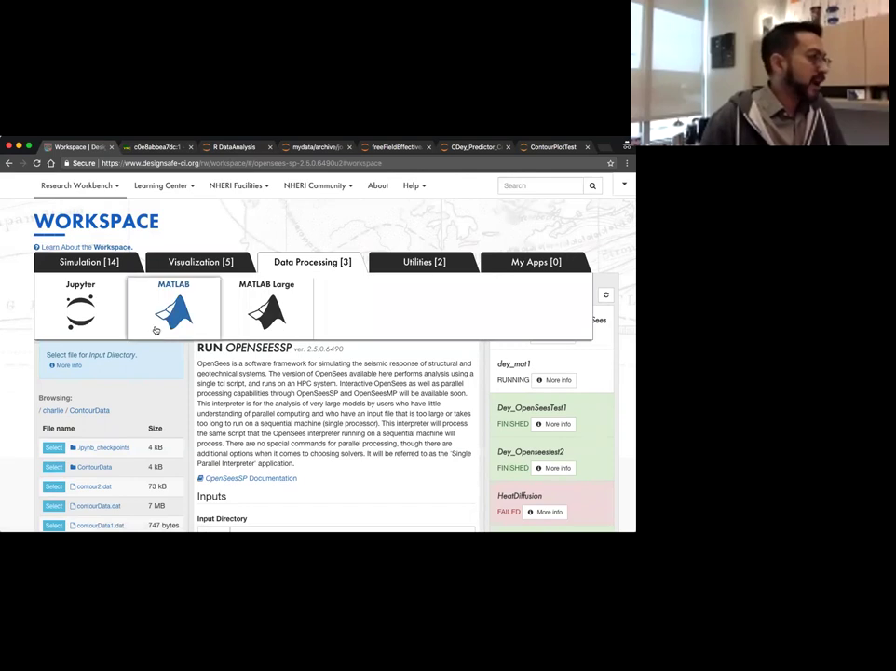
{"action": "left_click", "coordinate": [82, 310]}
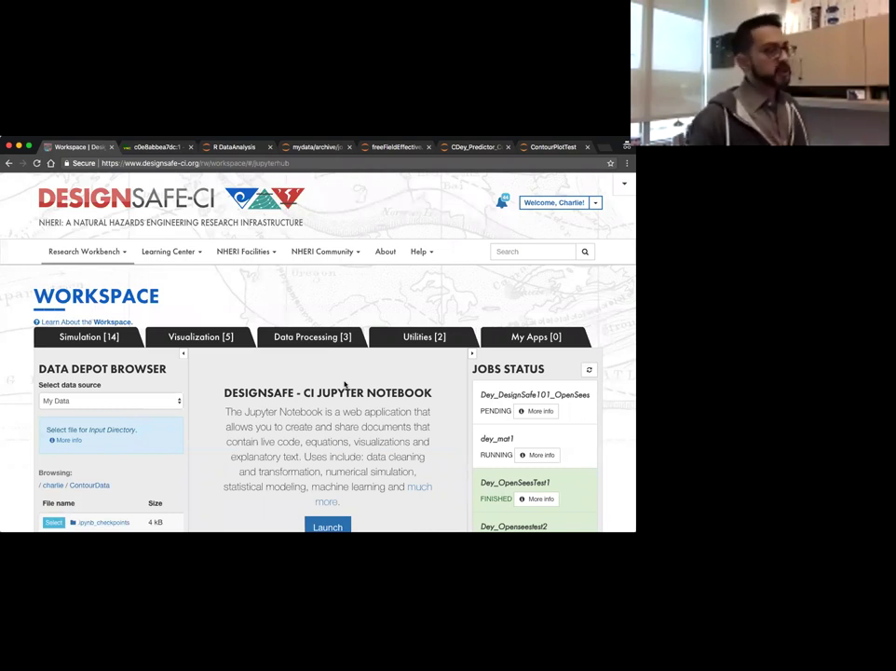
{"action": "scroll", "coordinate": [359, 402], "scroll_direction": "down", "scroll_amount": 1}
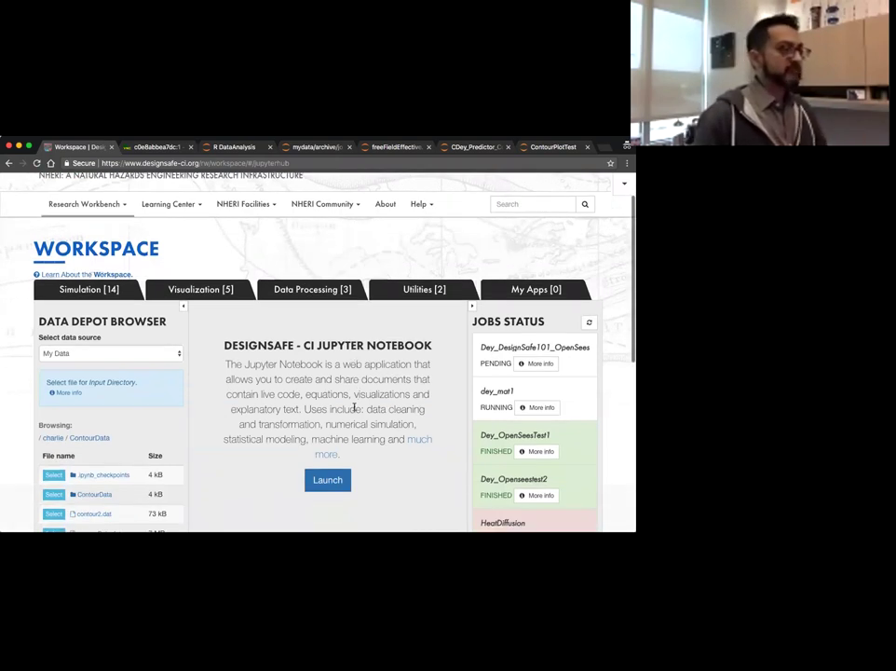
{"action": "left_click", "coordinate": [328, 480]}
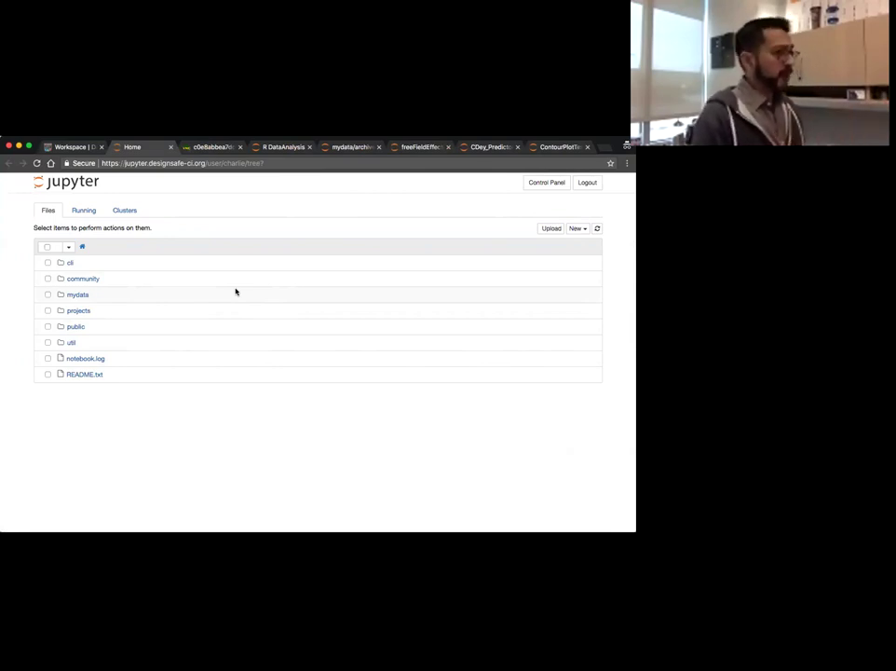
Open the mydata folder from the Jupyter home directory and look through its folders and notebooks
{"action": "left_click", "coordinate": [81, 296]}
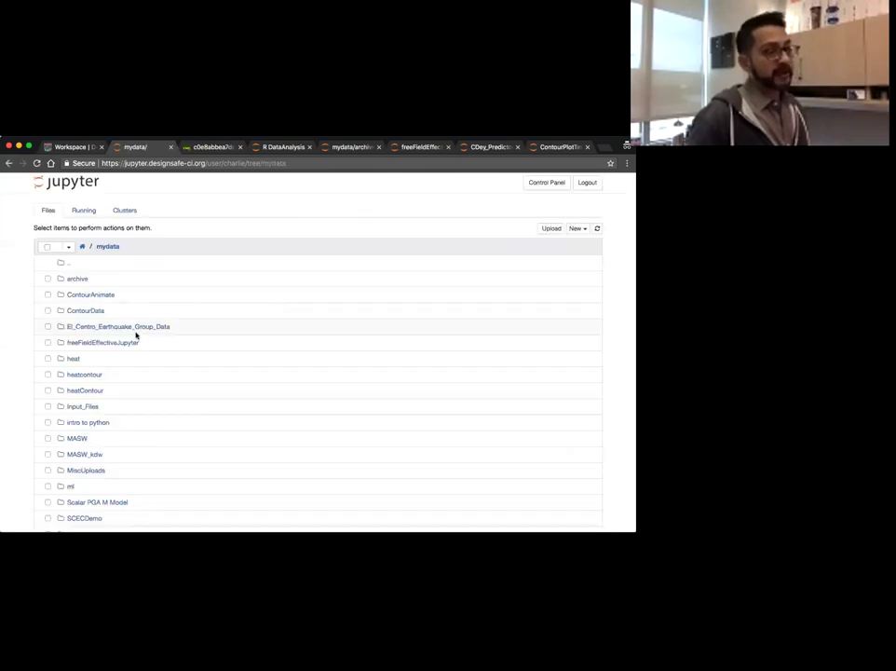
{"action": "left_click", "coordinate": [82, 247]}
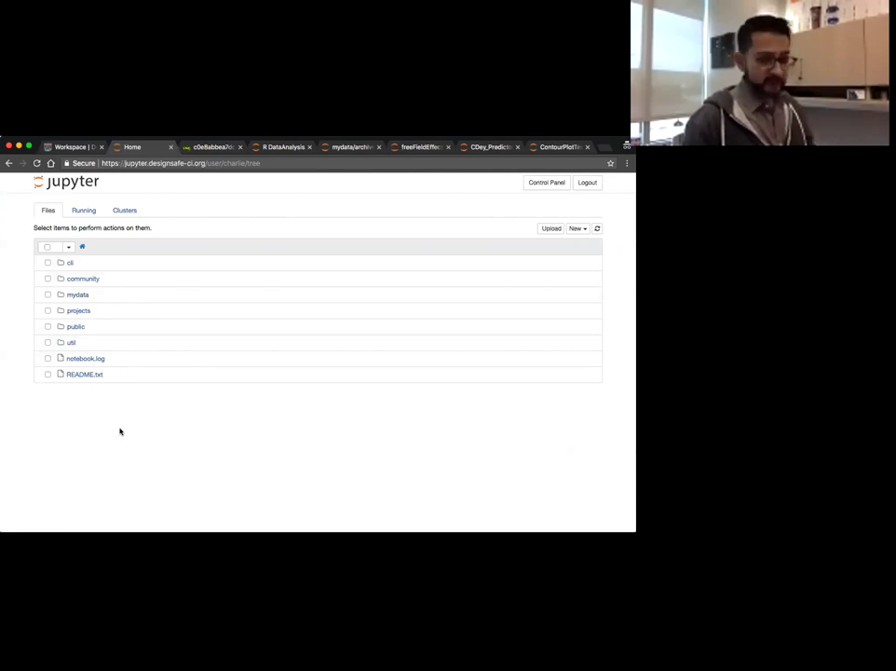
{"action": "left_click", "coordinate": [84, 295]}
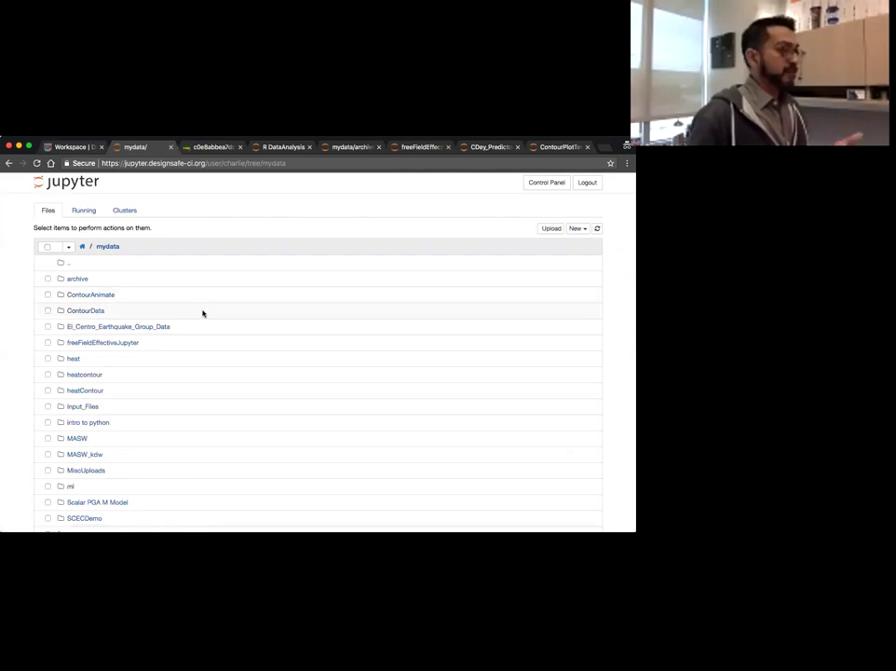
{"action": "scroll", "coordinate": [131, 409], "scroll_direction": "down", "scroll_amount": 3}
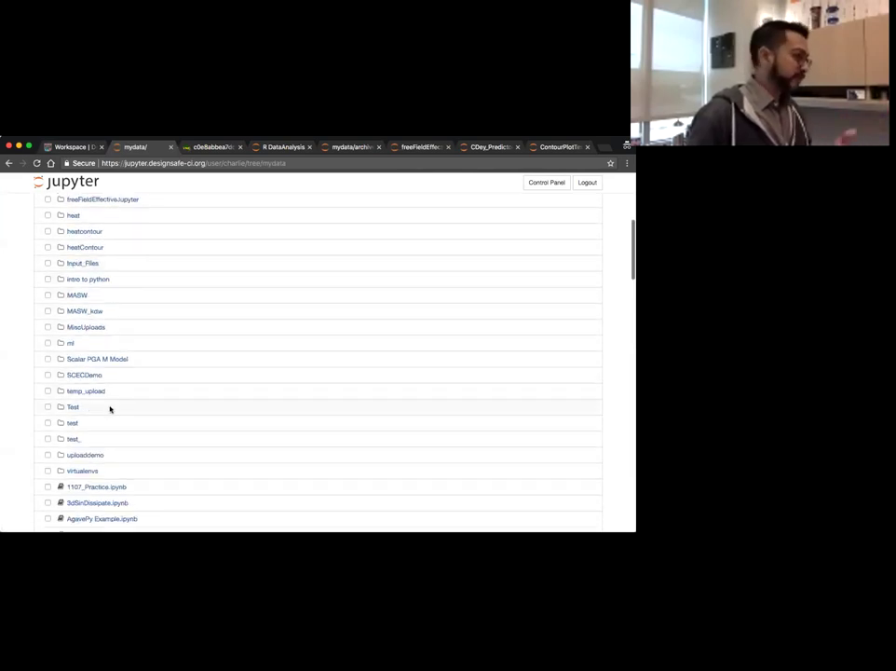
{"action": "scroll", "coordinate": [112, 408], "scroll_direction": "up", "scroll_amount": 4}
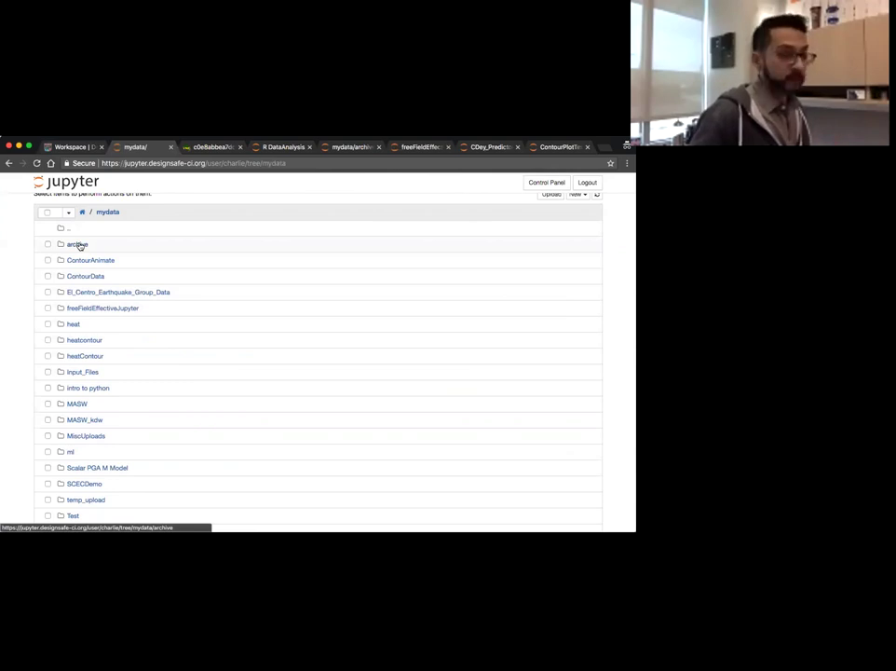
Go through archive and jobs to the last listed job folder and open its freeFieldEffectiveJupyter subfolder
{"action": "left_click", "coordinate": [78, 244]}
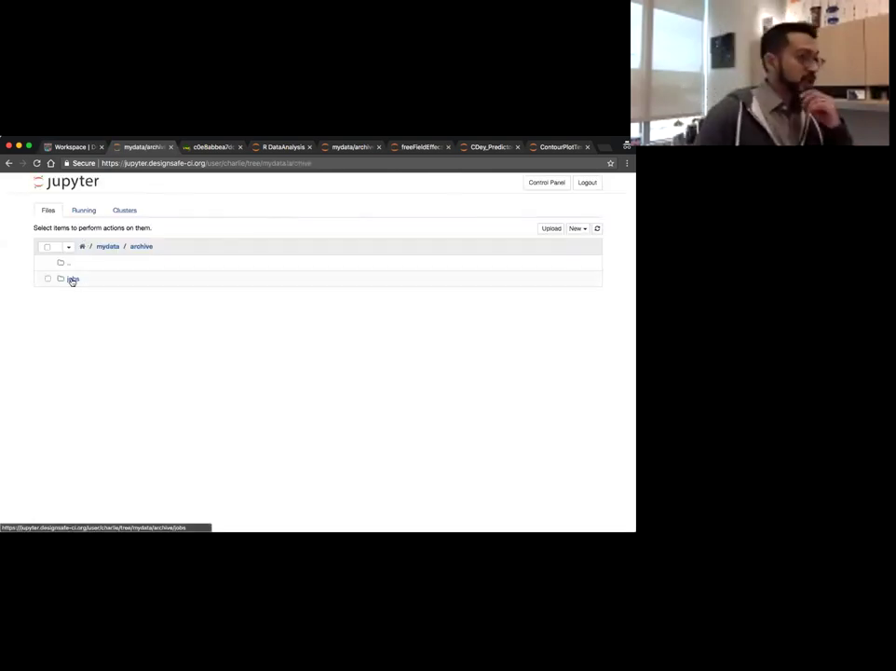
{"action": "left_click", "coordinate": [73, 279]}
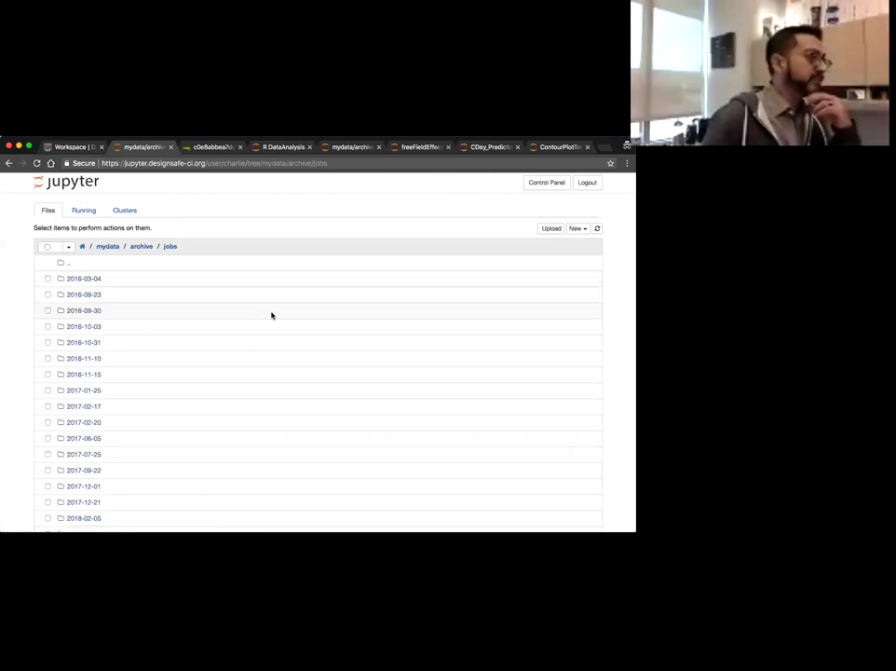
{"action": "scroll", "coordinate": [122, 312], "scroll_direction": "down", "scroll_amount": 5}
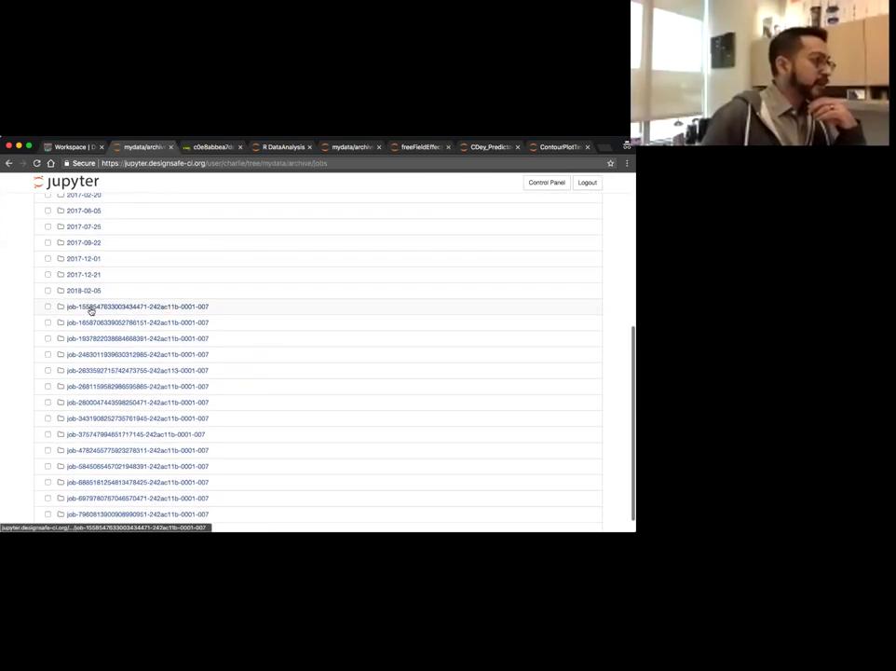
{"action": "scroll", "coordinate": [172, 330], "scroll_direction": "down", "scroll_amount": 1}
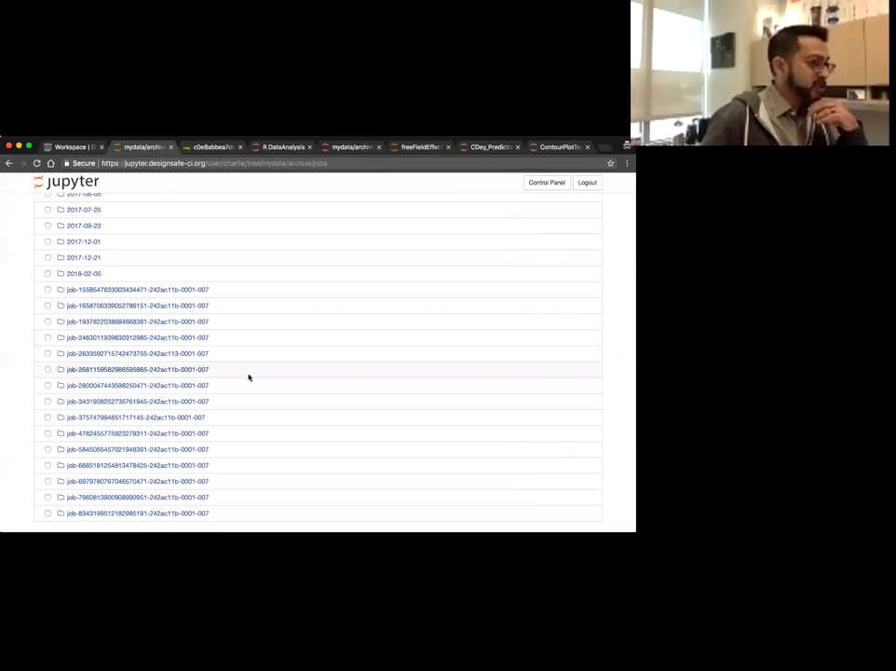
{"action": "left_click", "coordinate": [147, 513]}
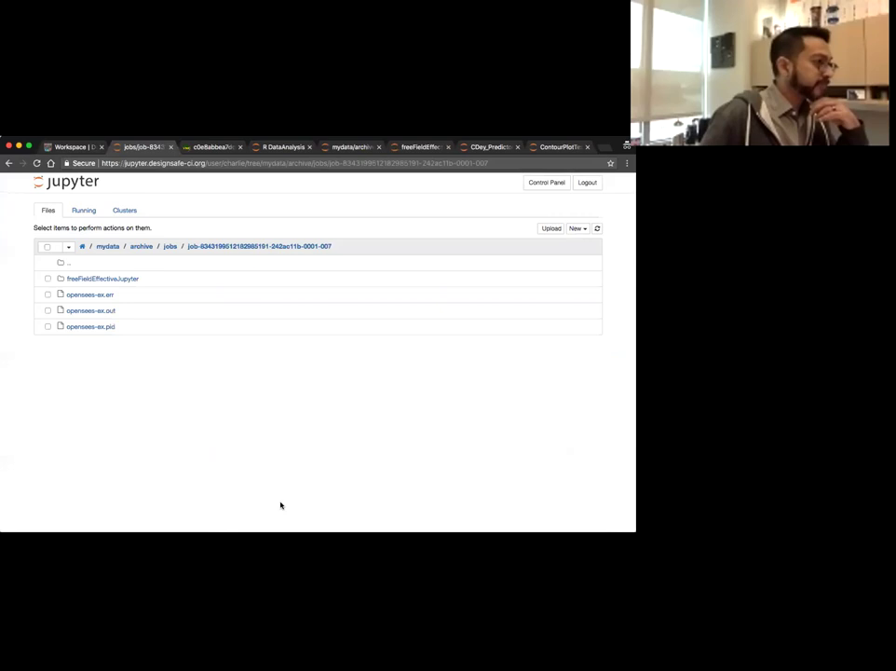
{"action": "left_click", "coordinate": [121, 280]}
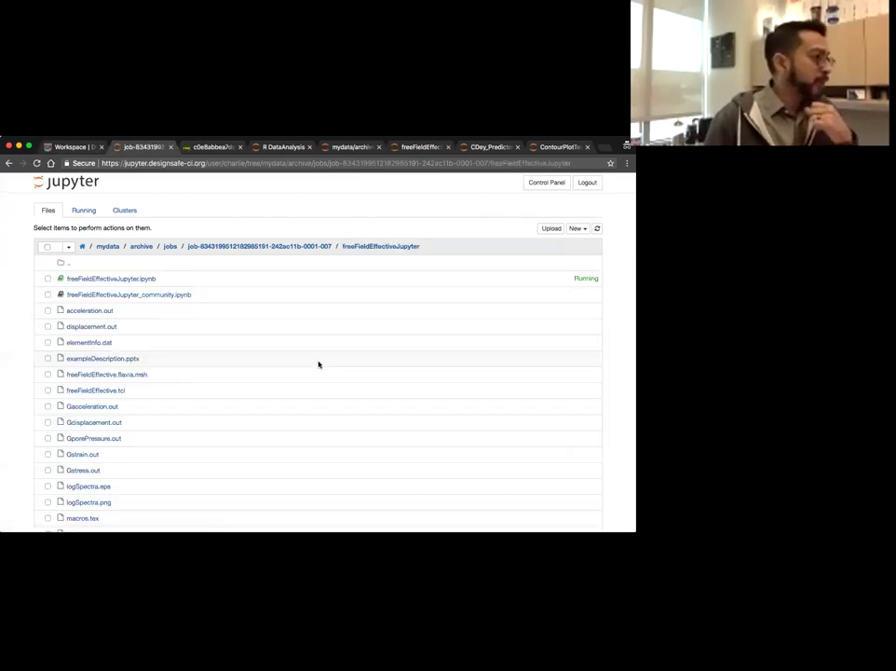
Open the acceleration.out output file and look through its rows of raw values
{"action": "left_click", "coordinate": [98, 313]}
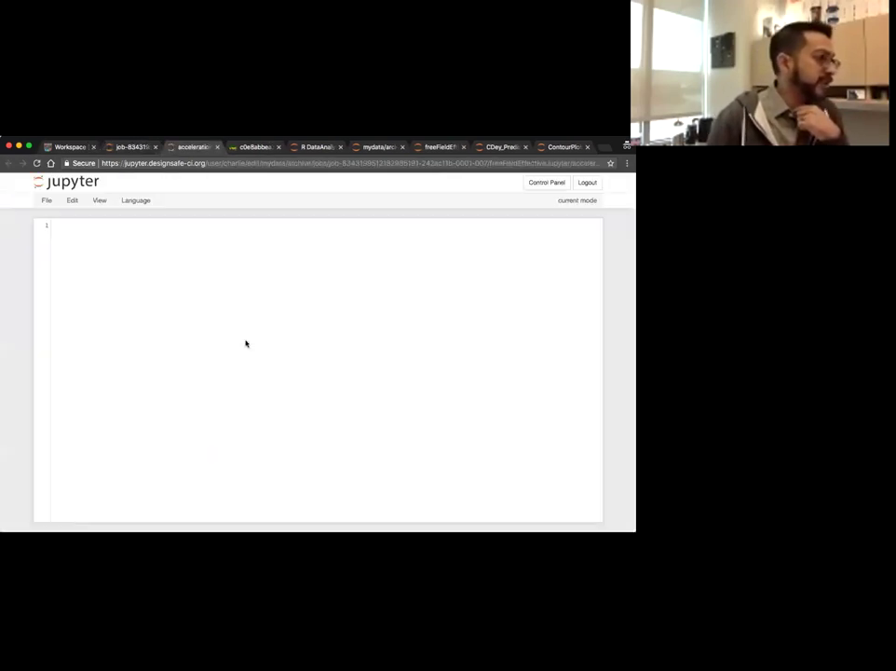
{"action": "scroll", "coordinate": [599, 224], "scroll_direction": "down", "scroll_amount": 10}
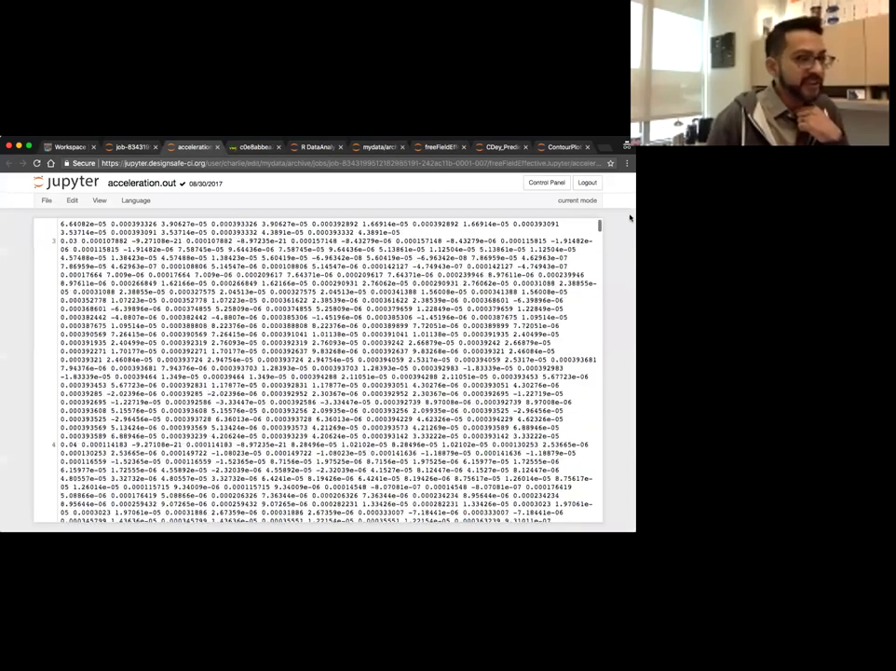
{"action": "left_click_drag", "start_coordinate": [599, 224], "coordinate": [600, 343]}
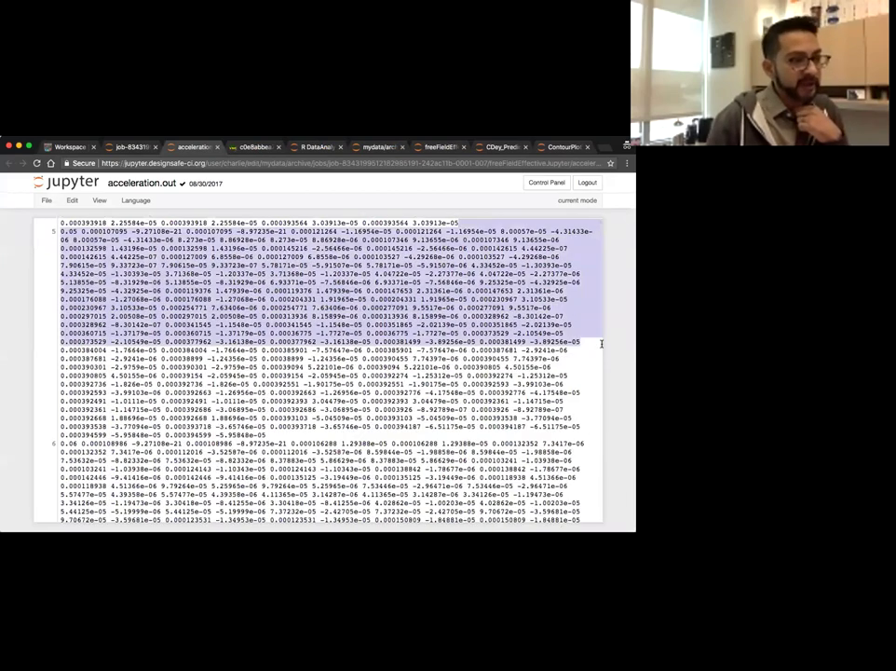
{"action": "left_click", "coordinate": [484, 349]}
{"action": "scroll", "coordinate": [599, 226], "scroll_direction": "down", "scroll_amount": 10}
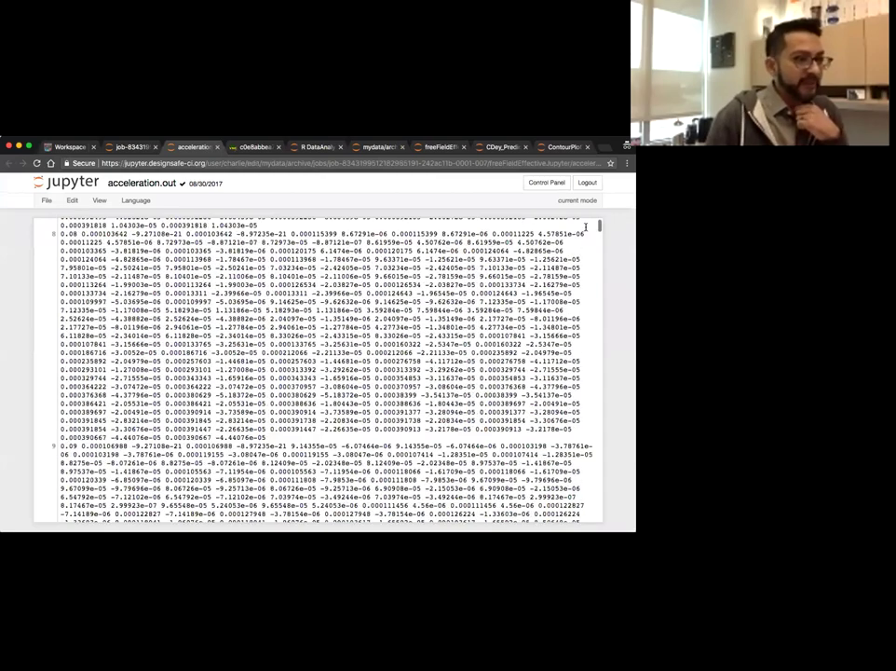
{"action": "left_click_drag", "start_coordinate": [599, 227], "coordinate": [599, 251]}
{"action": "scroll", "coordinate": [600, 252], "scroll_direction": "down", "scroll_amount": 15}
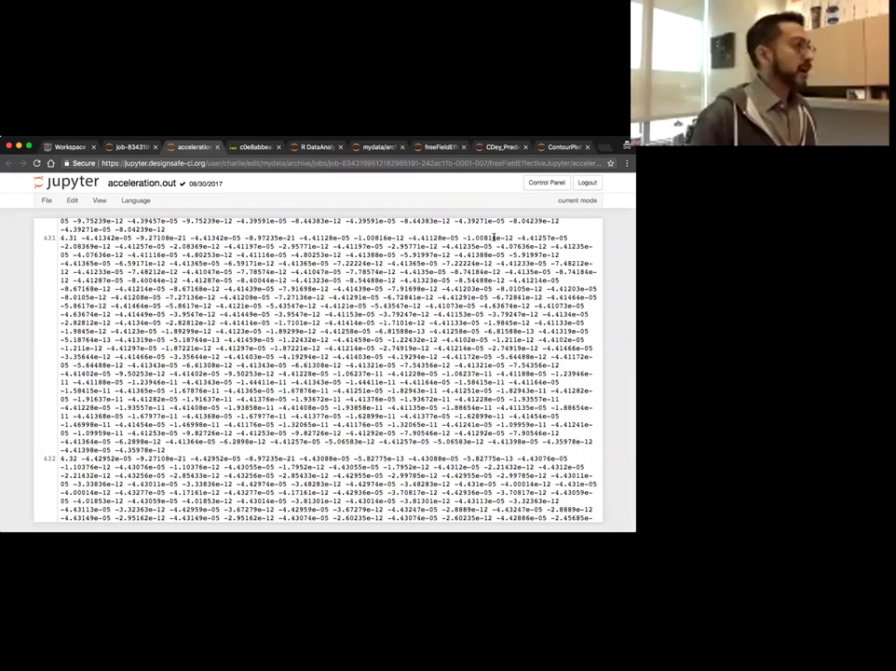
Return to the job's output folder, open freeFieldEffectiveJupyter.ipynb and show its section on setting up Agave and starting the OpenSees job
{"action": "left_click", "coordinate": [132, 147]}
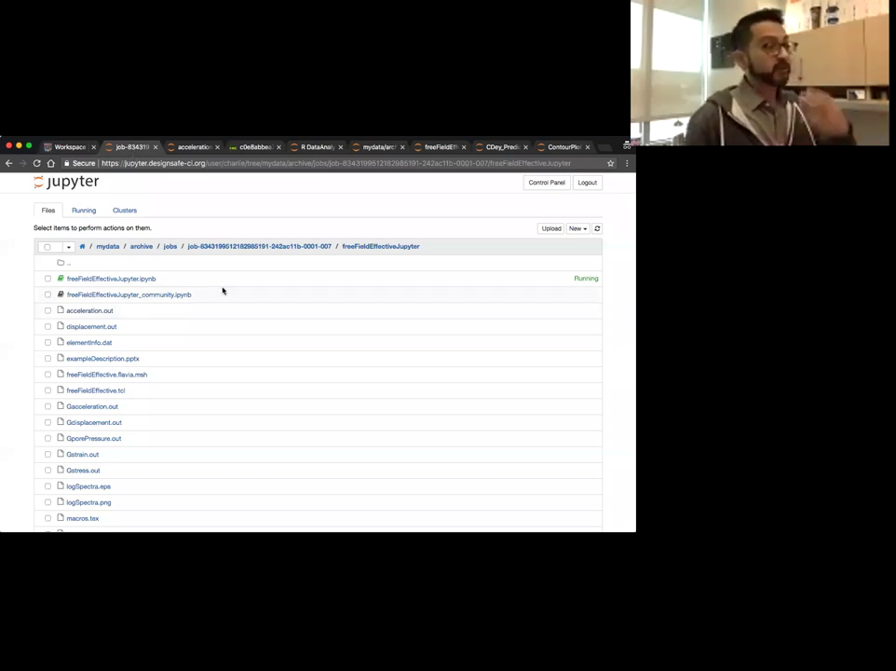
{"action": "left_click", "coordinate": [144, 279]}
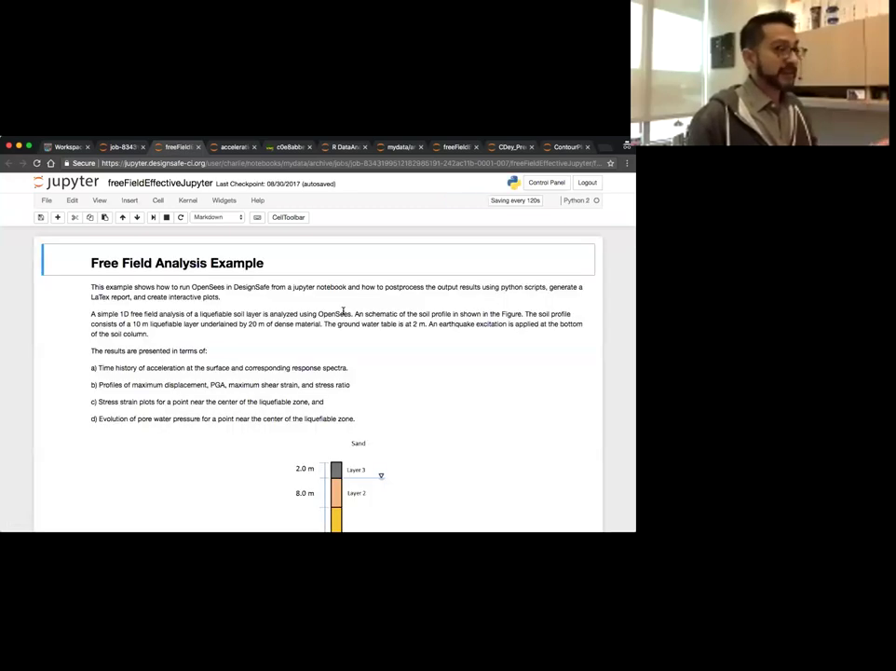
{"action": "scroll", "coordinate": [354, 313], "scroll_direction": "down", "scroll_amount": 5}
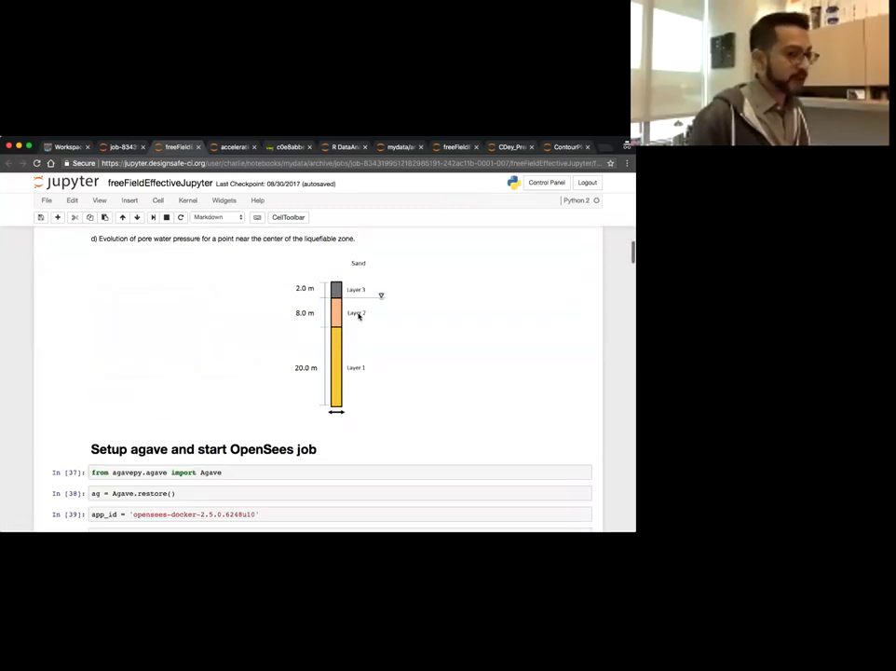
{"action": "scroll", "coordinate": [357, 316], "scroll_direction": "down", "scroll_amount": 3}
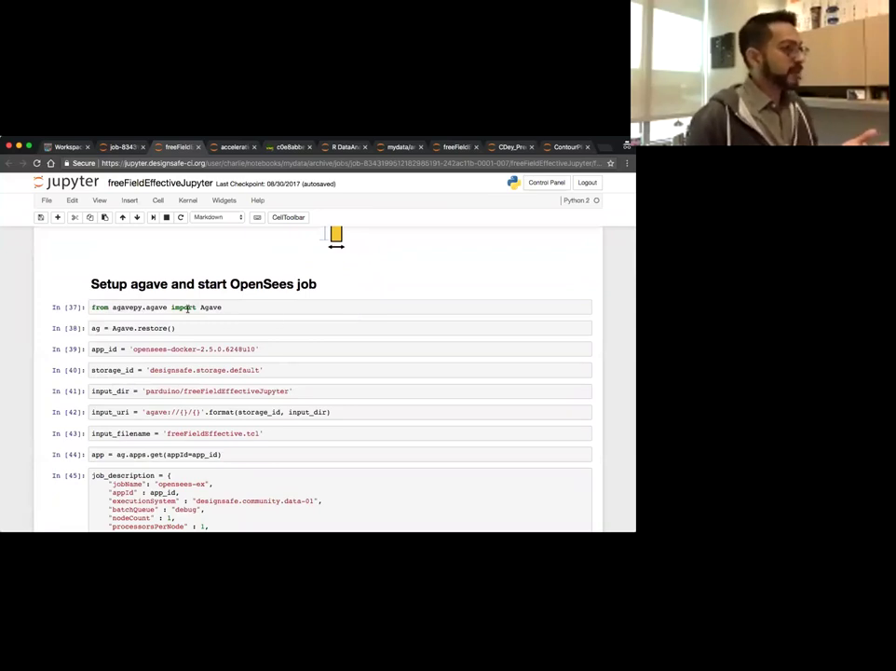
Highlight the agavepy import and the job_description settings in the notebook, and bring the acceleration time history plot into view
{"action": "double_click", "coordinate": [132, 306]}
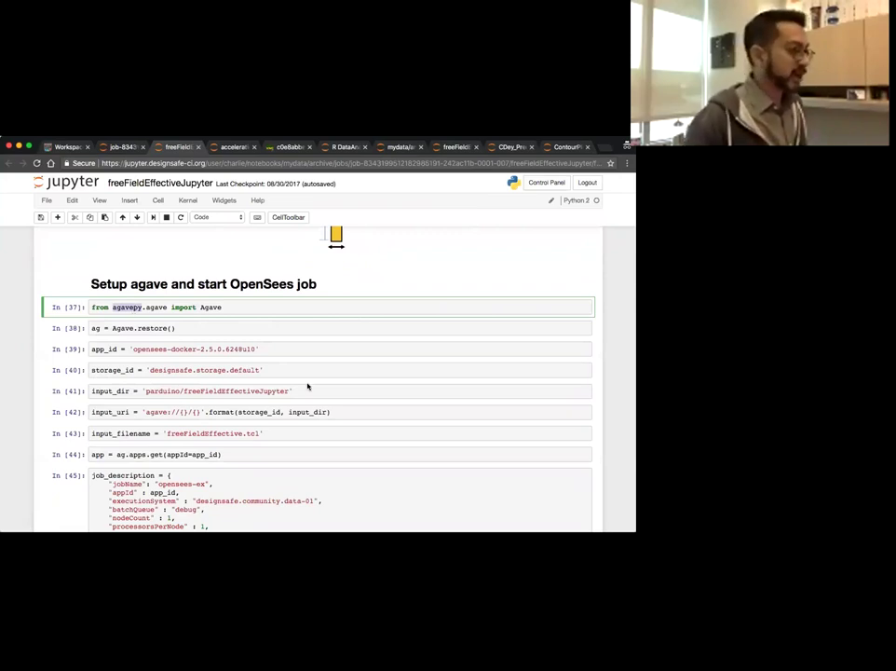
{"action": "scroll", "coordinate": [307, 386], "scroll_direction": "down", "scroll_amount": 3}
{"action": "left_click_drag", "start_coordinate": [175, 360], "coordinate": [255, 469]}
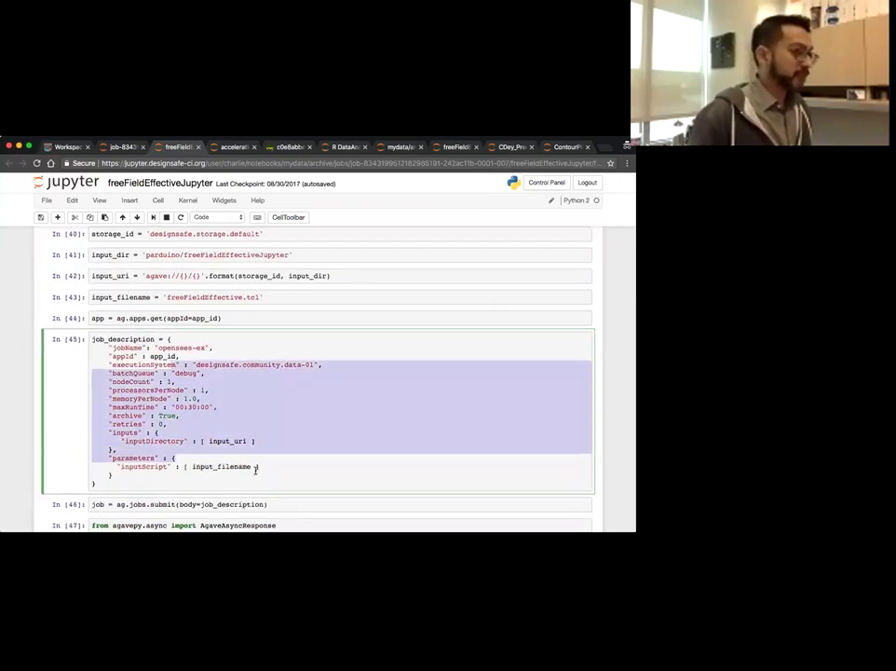
{"action": "left_click", "coordinate": [335, 479]}
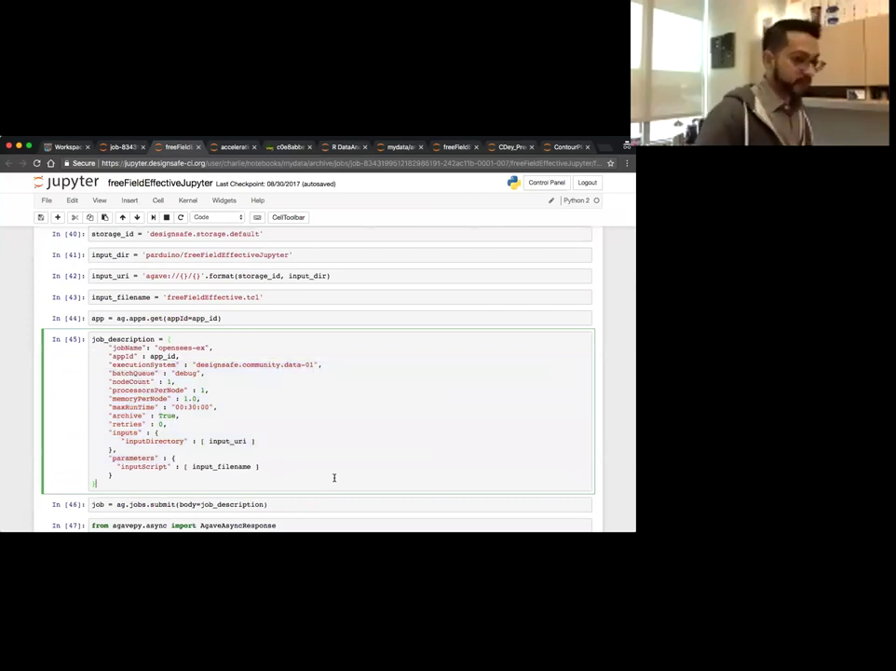
{"action": "scroll", "coordinate": [333, 478], "scroll_direction": "down", "scroll_amount": 6}
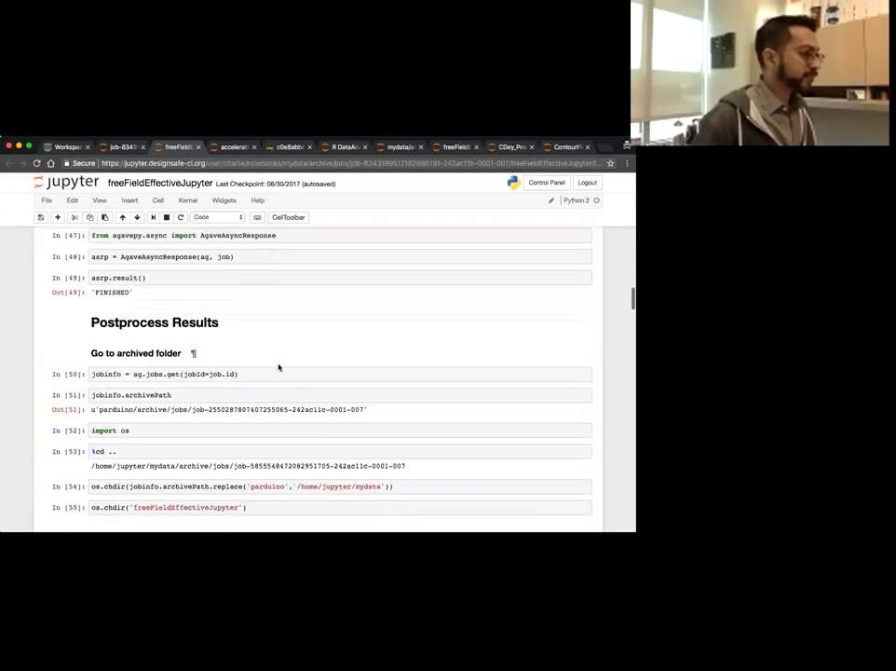
{"action": "scroll", "coordinate": [280, 380], "scroll_direction": "down", "scroll_amount": 10}
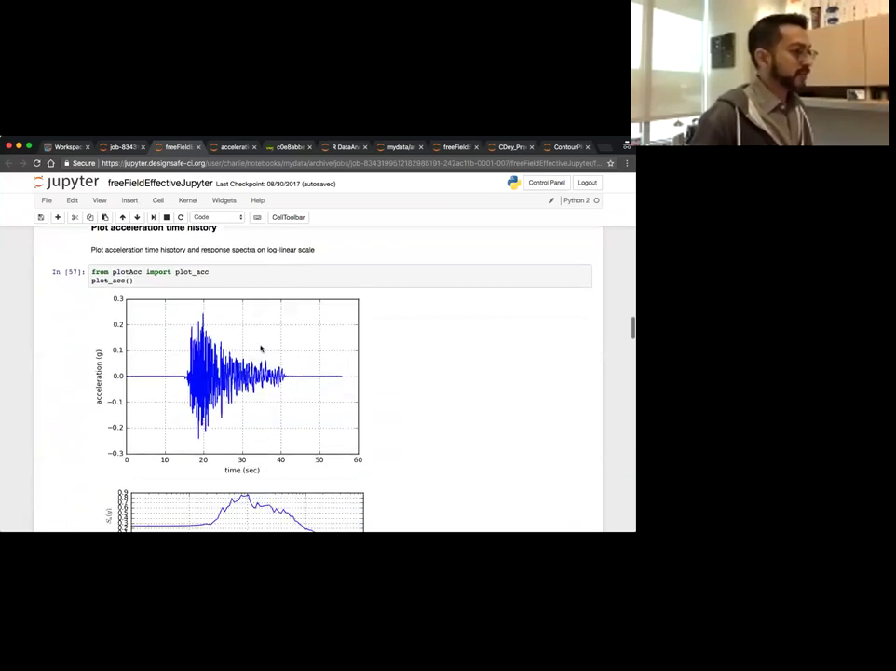
Highlight the user folder and freeFieldEffectiveJupyter names in the os.chdir cells that point to the archived job results
{"action": "scroll", "coordinate": [224, 314], "scroll_direction": "up", "scroll_amount": 4}
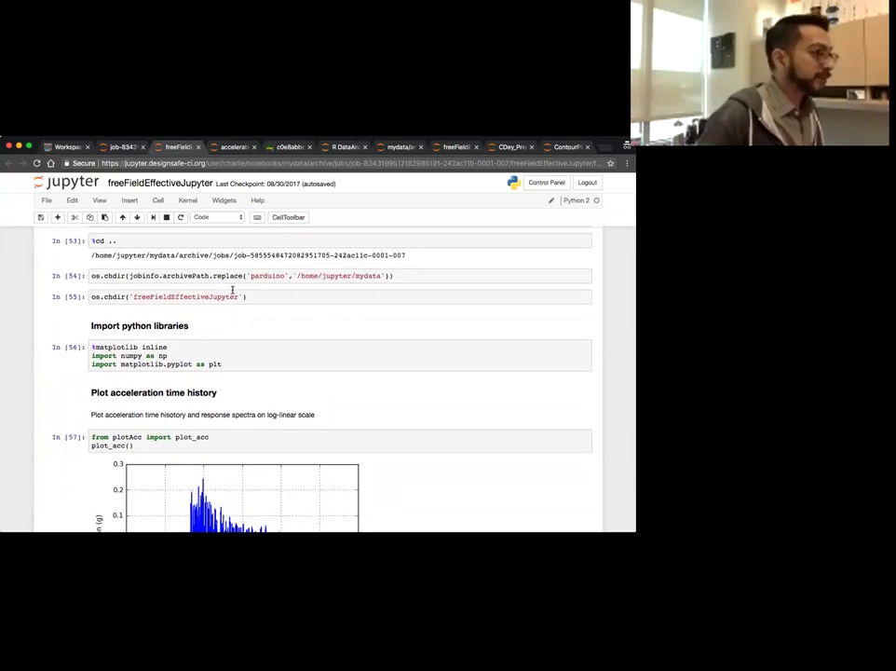
{"action": "double_click", "coordinate": [224, 295]}
{"action": "double_click", "coordinate": [367, 276]}
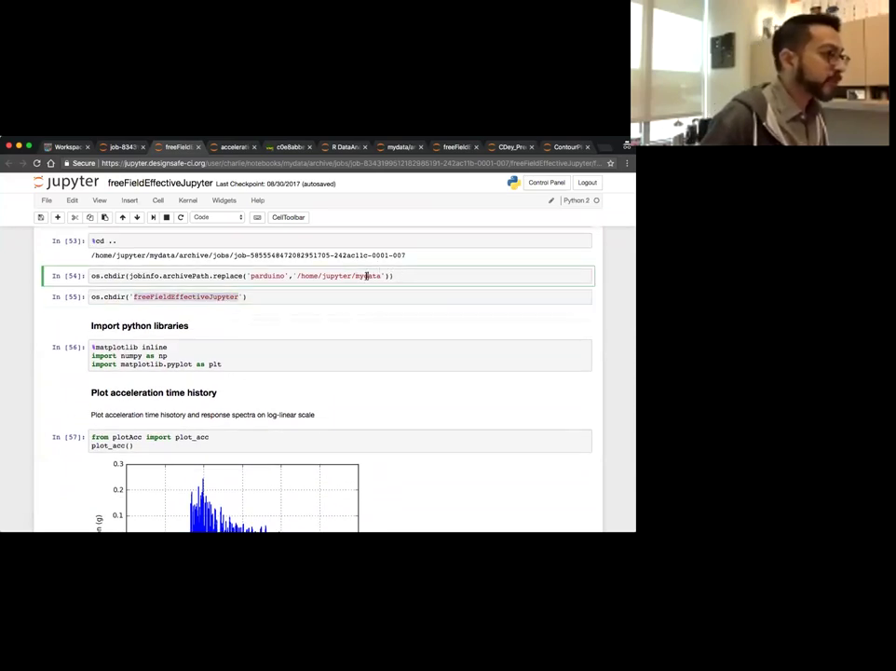
{"action": "double_click", "coordinate": [279, 276]}
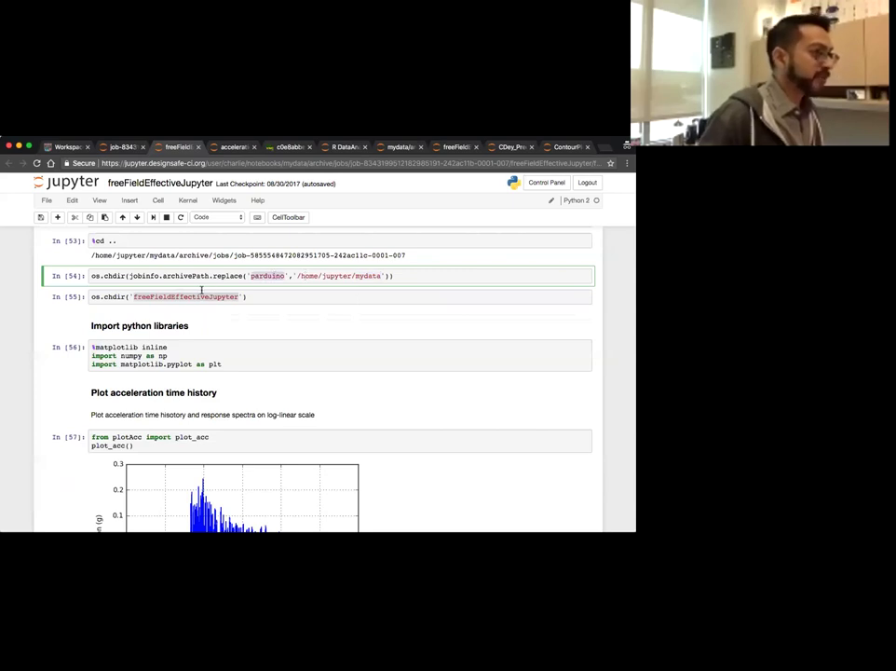
{"action": "left_click", "coordinate": [207, 296]}
{"action": "double_click", "coordinate": [180, 296]}
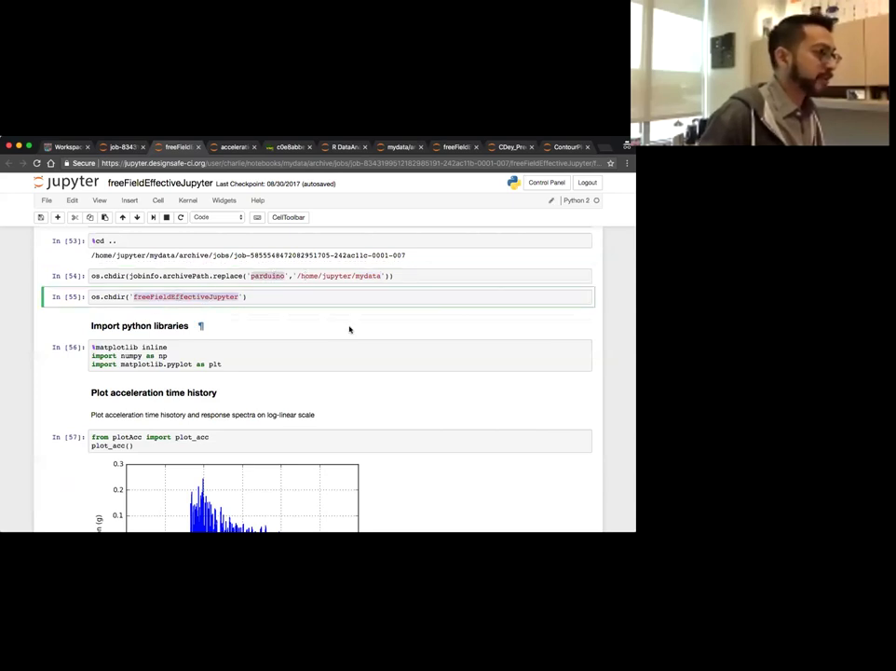
Review the acceleration, response spectra, profile, stress-strain and excess pore pressure plots down to the Generate LaTeX Report section
{"action": "scroll", "coordinate": [350, 331], "scroll_direction": "down", "scroll_amount": 5}
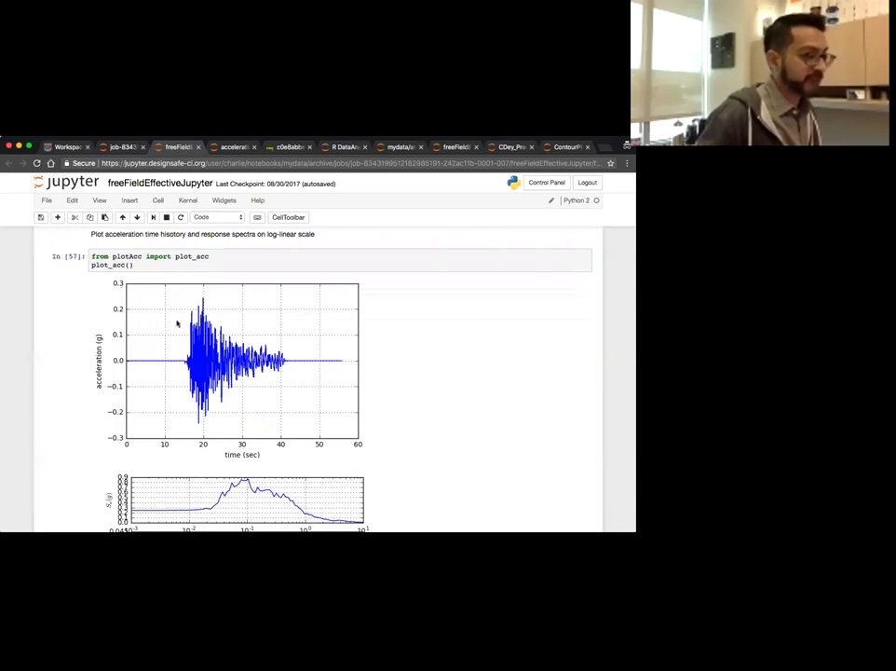
{"action": "scroll", "coordinate": [483, 392], "scroll_direction": "down", "scroll_amount": 4}
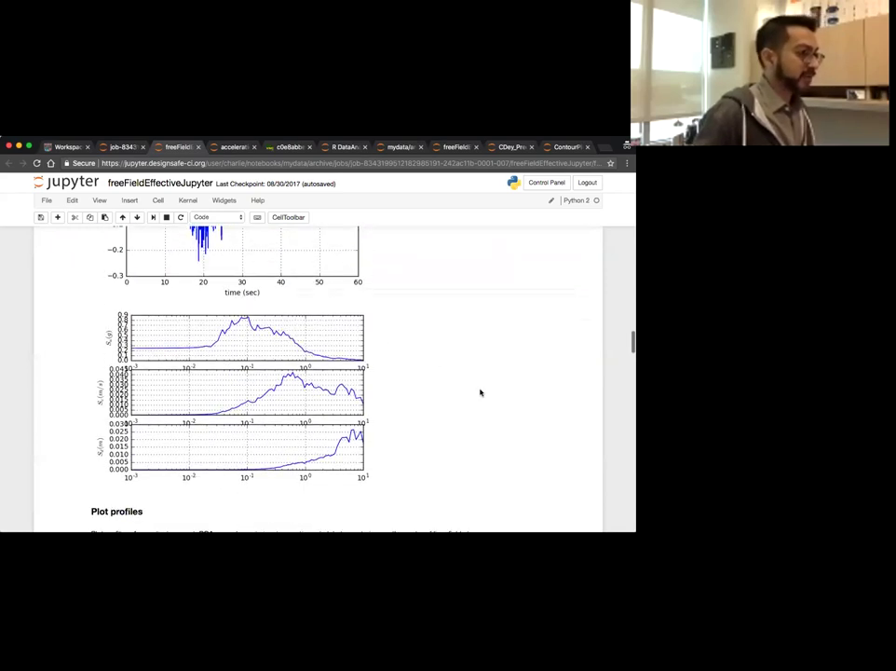
{"action": "scroll", "coordinate": [306, 376], "scroll_direction": "down", "scroll_amount": 4}
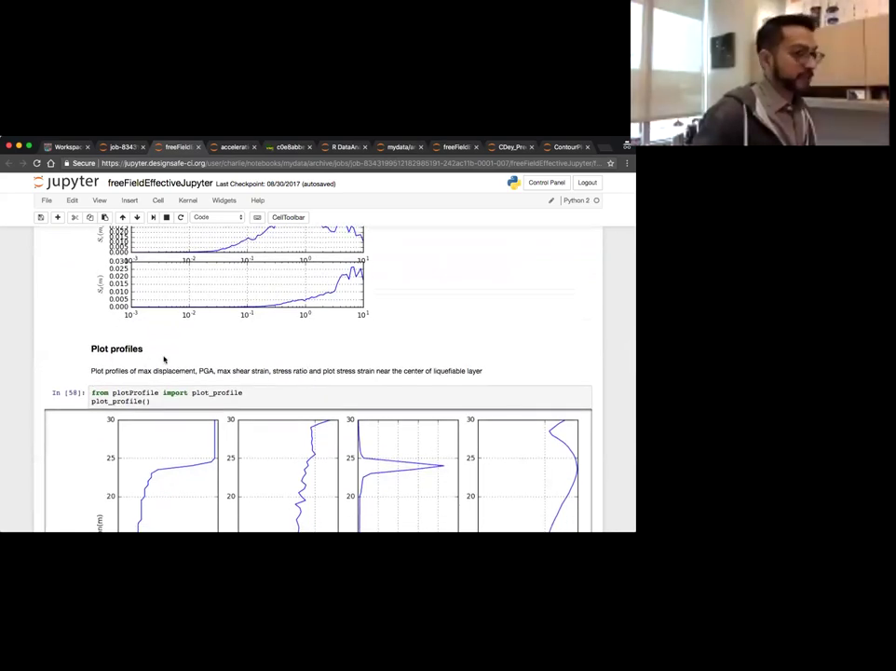
{"action": "scroll", "coordinate": [165, 358], "scroll_direction": "down", "scroll_amount": 5}
{"action": "scroll", "coordinate": [257, 400], "scroll_direction": "down", "scroll_amount": 5}
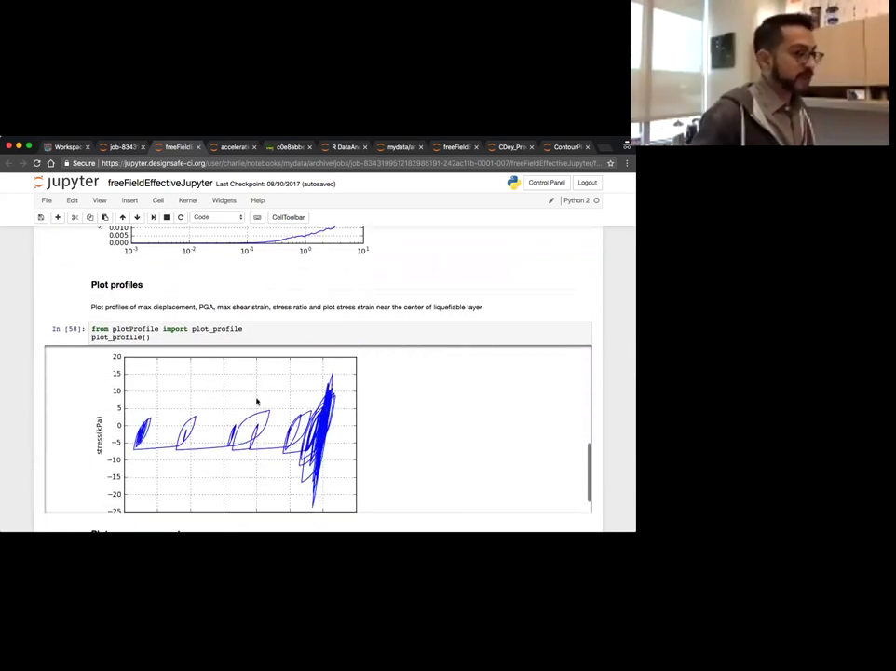
{"action": "scroll", "coordinate": [350, 435], "scroll_direction": "down", "scroll_amount": 10}
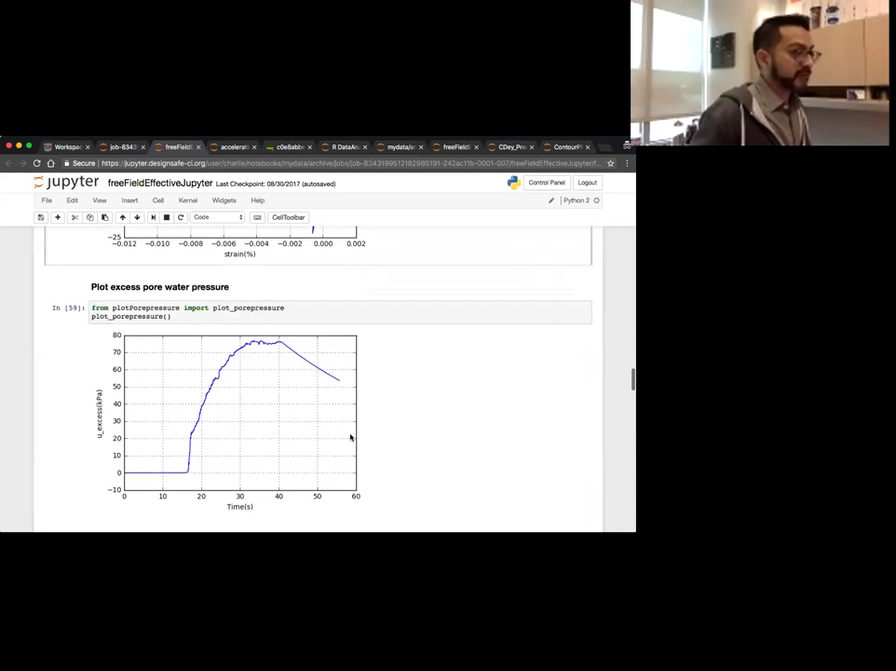
{"action": "scroll", "coordinate": [438, 427], "scroll_direction": "down", "scroll_amount": 5}
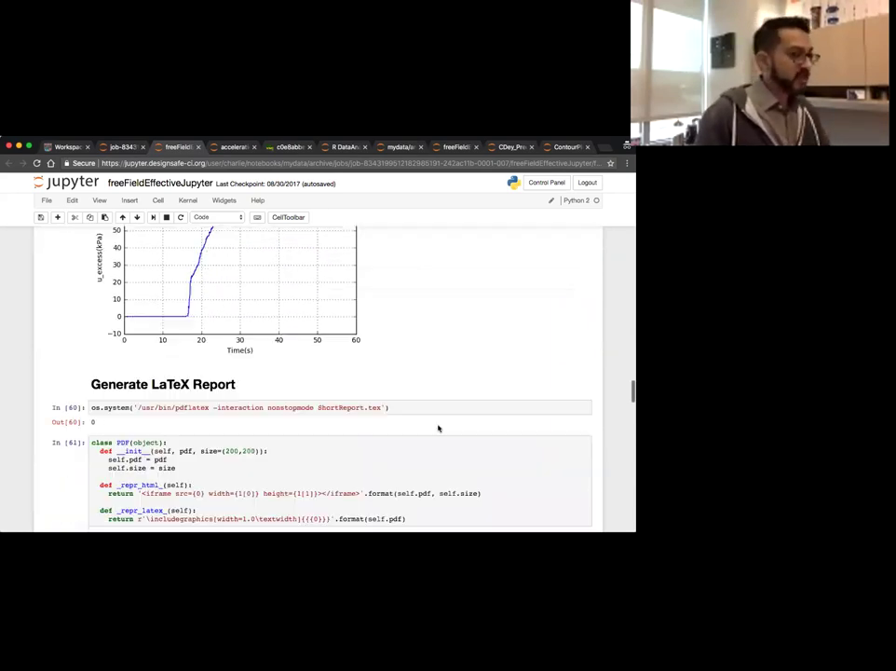
{"action": "scroll", "coordinate": [438, 425], "scroll_direction": "down", "scroll_amount": 3}
Try to rerun the PDF class cell and the cell that displays ShortReport.pdf in the LaTeX report section
{"action": "left_click", "coordinate": [359, 317]}
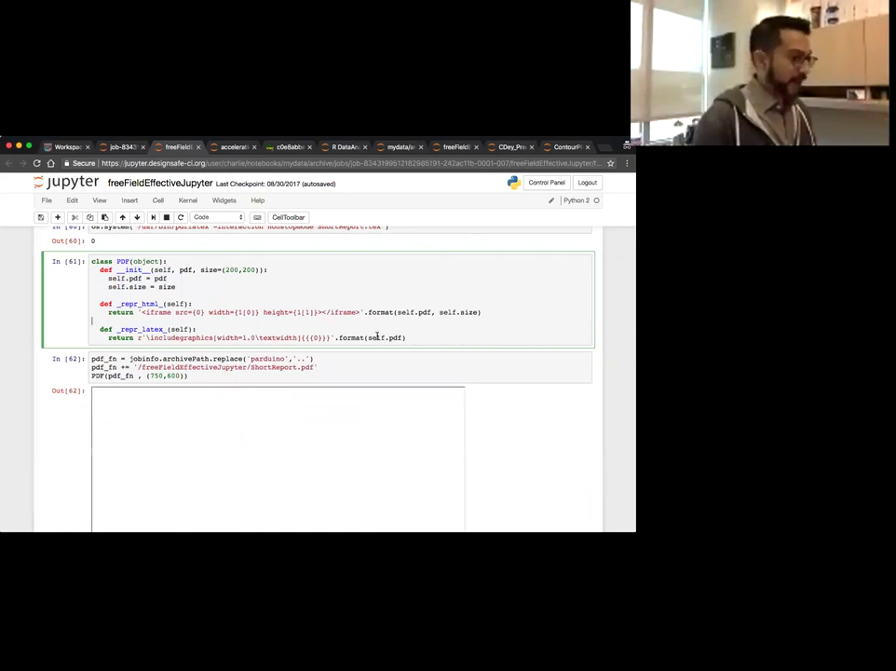
{"action": "key", "text": "shift+Return"}
{"action": "scroll", "coordinate": [418, 348], "scroll_direction": "up", "scroll_amount": 2}
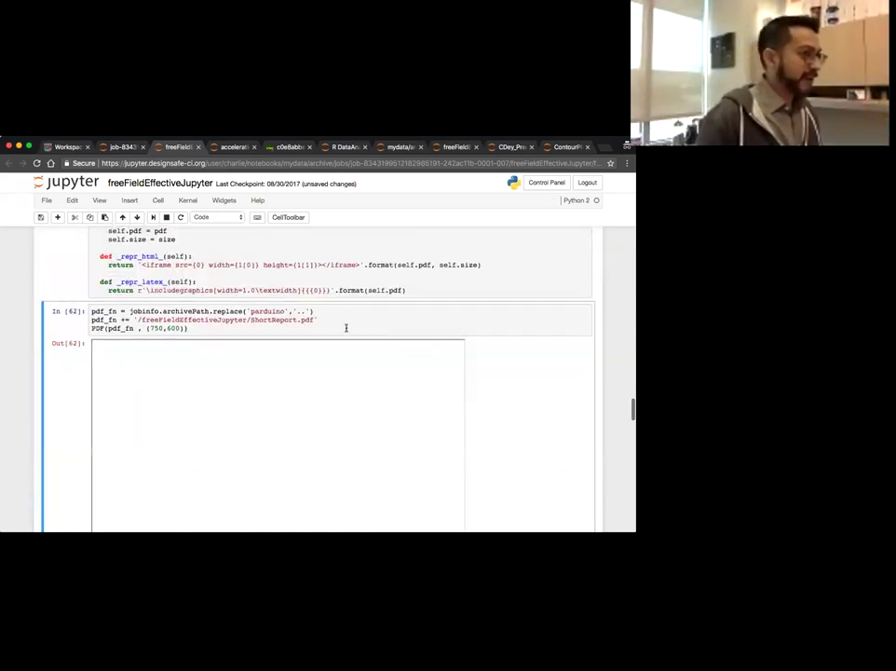
{"action": "scroll", "coordinate": [346, 328], "scroll_direction": "up", "scroll_amount": 3}
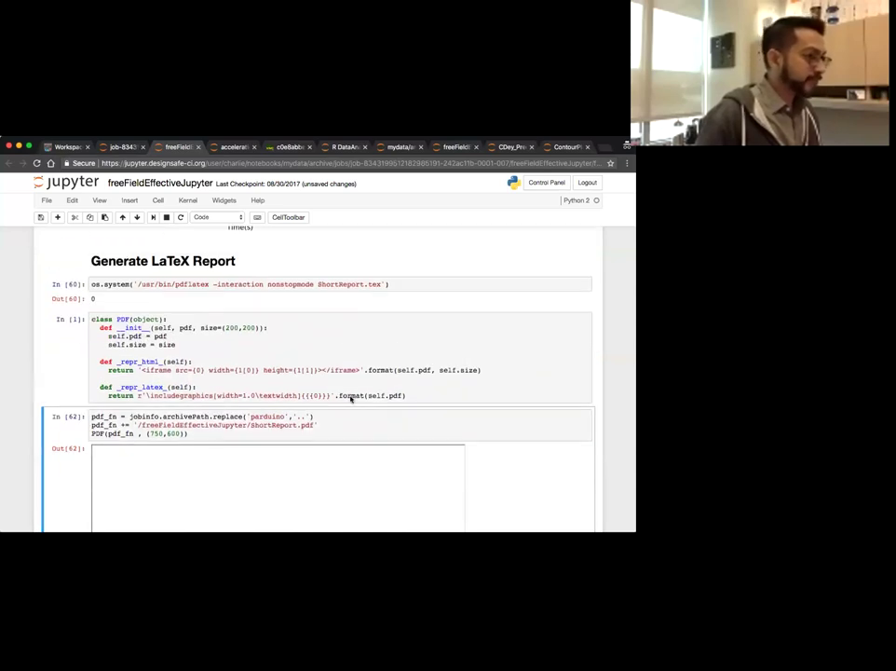
{"action": "key", "text": "shift+Return"}
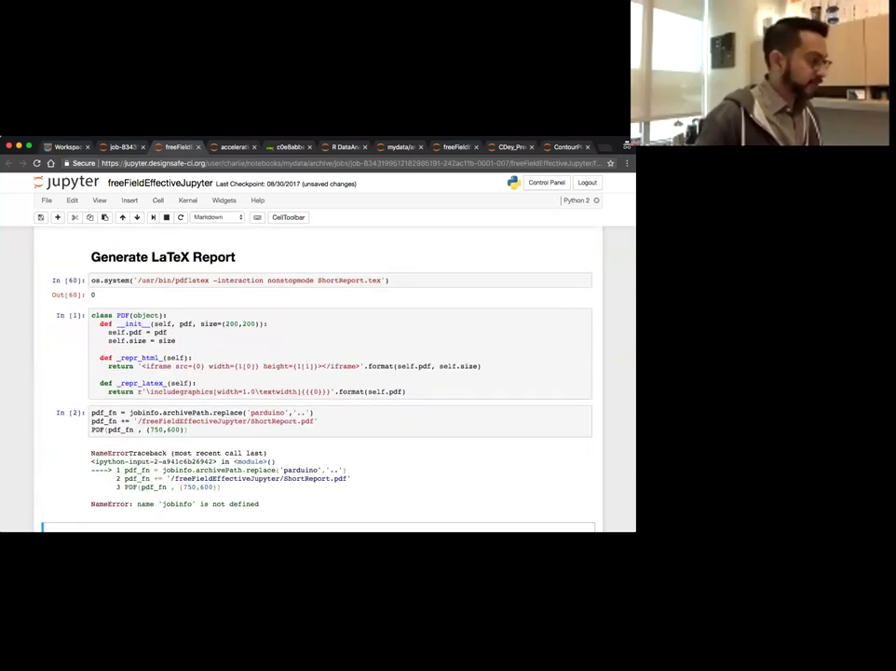
{"action": "scroll", "coordinate": [350, 425], "scroll_direction": "down", "scroll_amount": 5}
Run all cells of the freeFieldEffectiveJupyter notebook
{"action": "scroll", "coordinate": [347, 426], "scroll_direction": "up", "scroll_amount": 10}
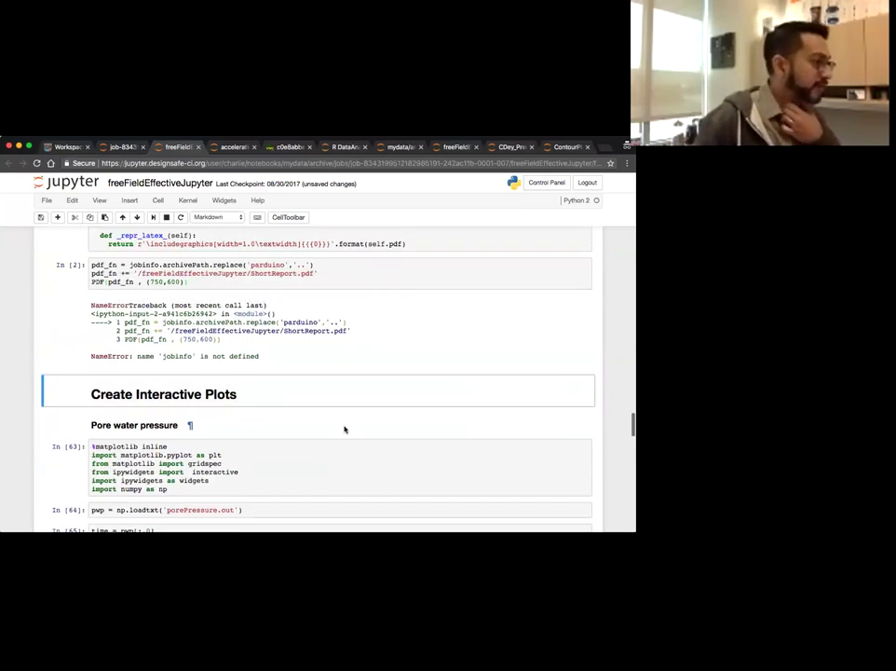
{"action": "scroll", "coordinate": [344, 424], "scroll_direction": "down", "scroll_amount": 2}
{"action": "scroll", "coordinate": [345, 427], "scroll_direction": "up", "scroll_amount": 20}
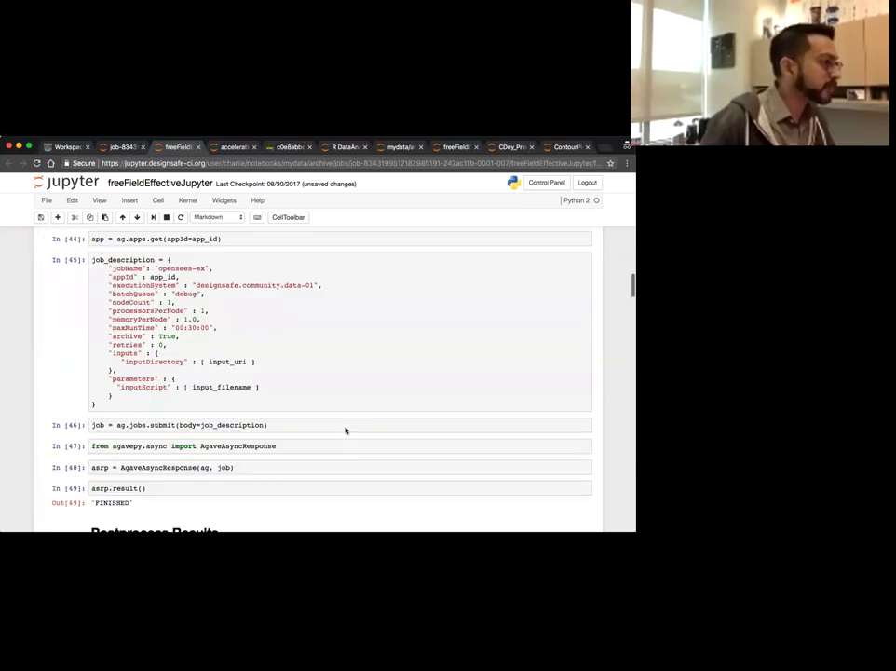
{"action": "left_click", "coordinate": [72, 201]}
{"action": "left_click", "coordinate": [71, 201]}
{"action": "left_click", "coordinate": [159, 201]}
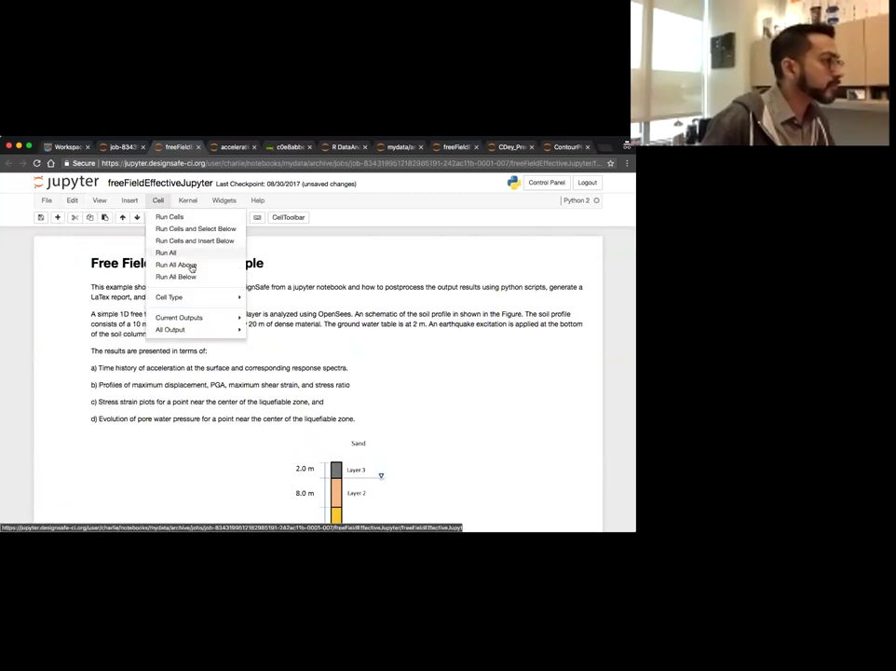
{"action": "left_click", "coordinate": [166, 253]}
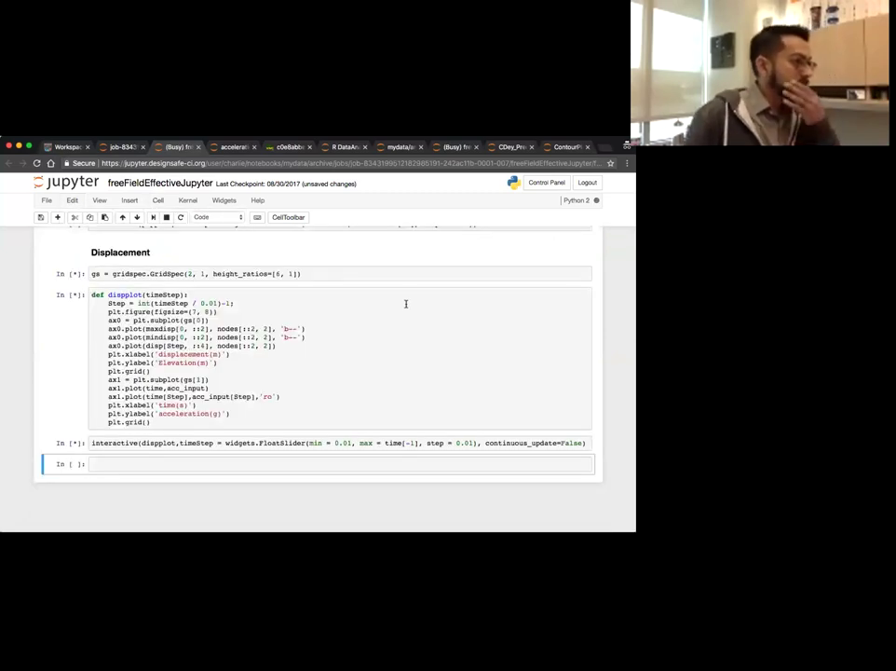
Check the interactive plot and LaTeX report cells after the run, and return to the notebook's introduction
{"action": "scroll", "coordinate": [404, 306], "scroll_direction": "up", "scroll_amount": 5}
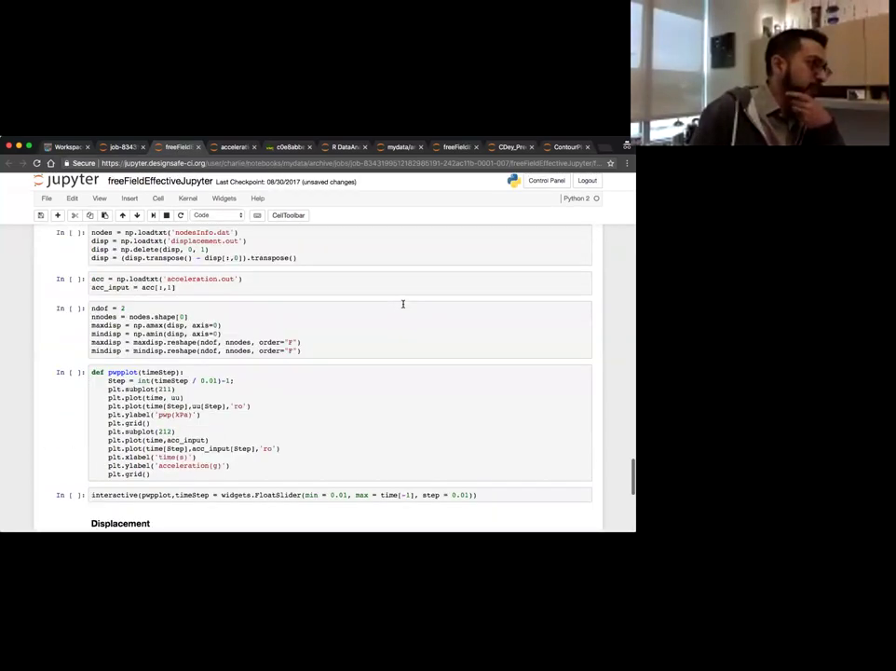
{"action": "scroll", "coordinate": [403, 307], "scroll_direction": "up", "scroll_amount": 10}
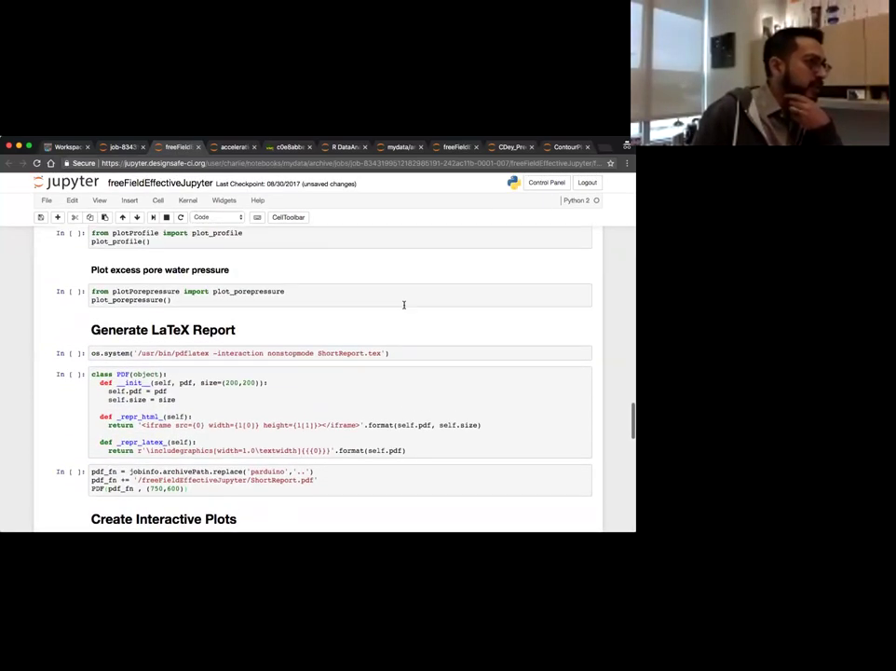
{"action": "scroll", "coordinate": [284, 336], "scroll_direction": "down", "scroll_amount": 2}
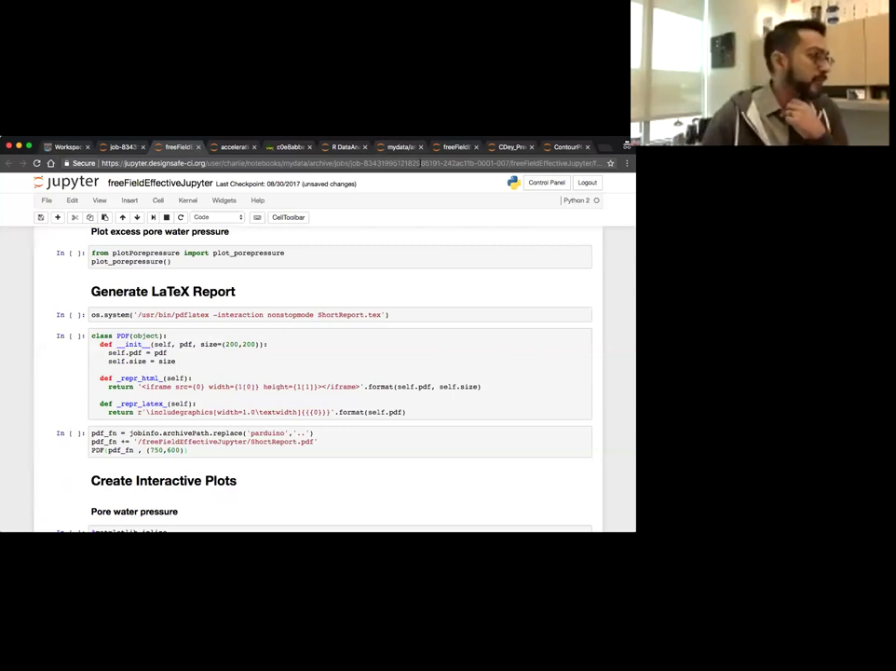
{"action": "scroll", "coordinate": [392, 239], "scroll_direction": "up", "scroll_amount": 20}
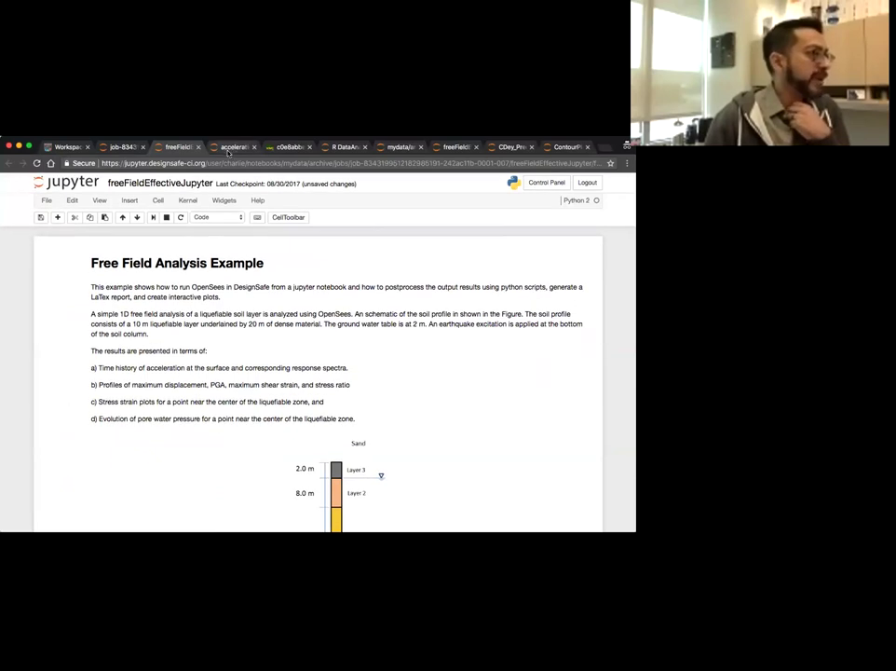
Show the running MATLAB session briefly, and open the standard MATLAB data processing app's job form in the DesignSafe Workspace
{"action": "left_click", "coordinate": [228, 149]}
{"action": "left_click", "coordinate": [289, 147]}
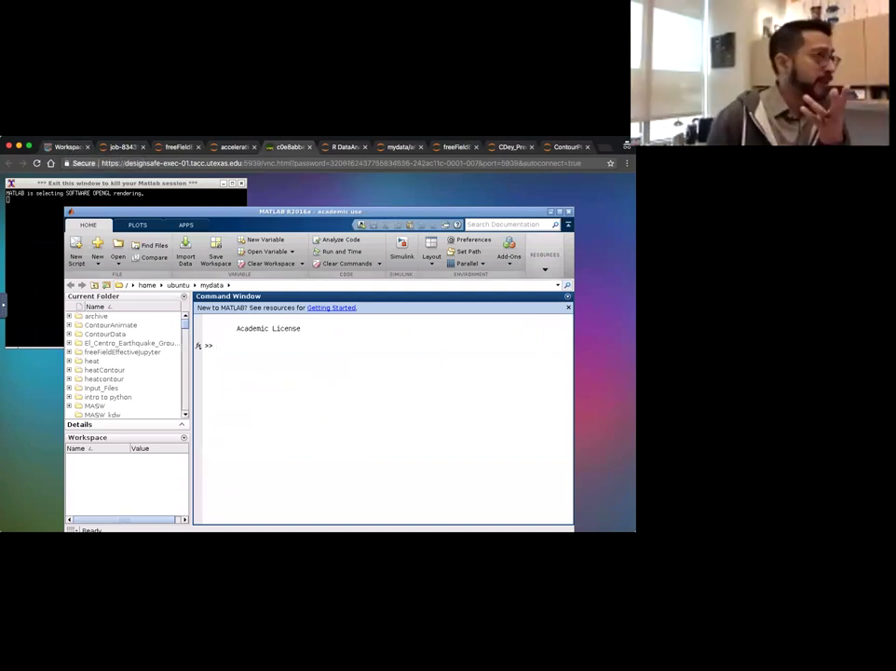
{"action": "left_click", "coordinate": [67, 147]}
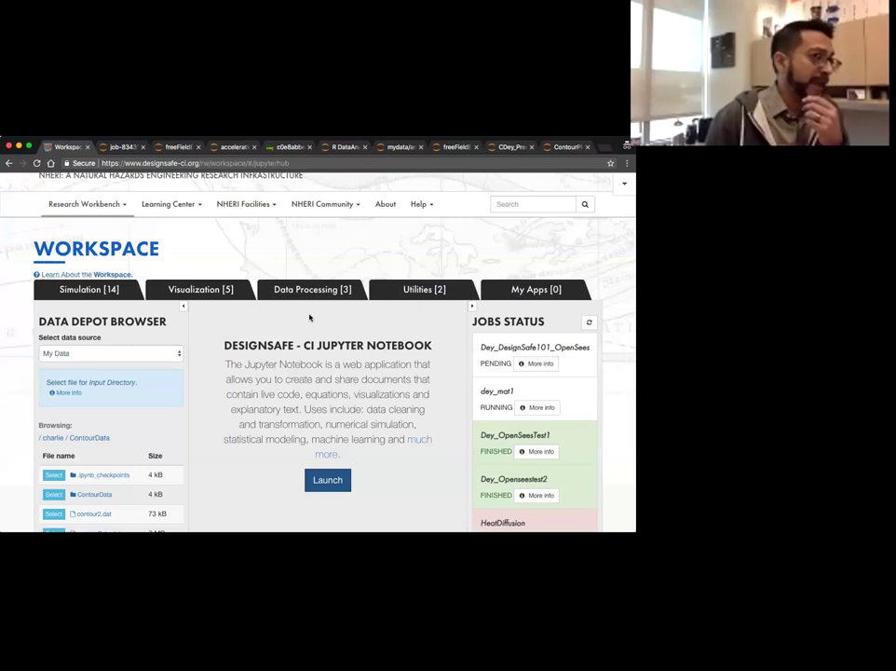
{"action": "left_click", "coordinate": [312, 290]}
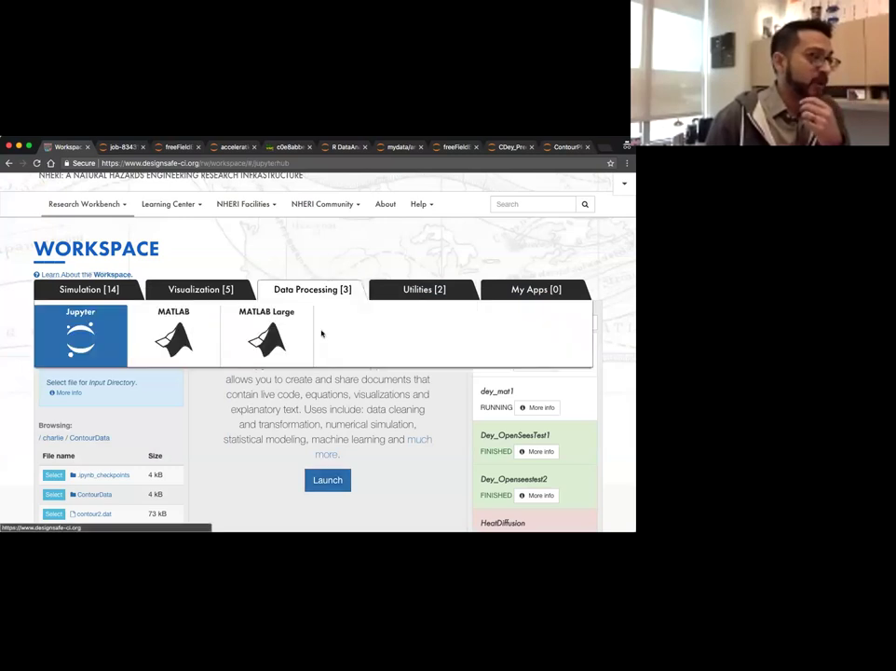
{"action": "left_click", "coordinate": [180, 331]}
Point out the Run MATLAB form's desktop resolution choices, maximum job runtime and job name fields without filling them in
{"action": "scroll", "coordinate": [462, 391], "scroll_direction": "down", "scroll_amount": 2}
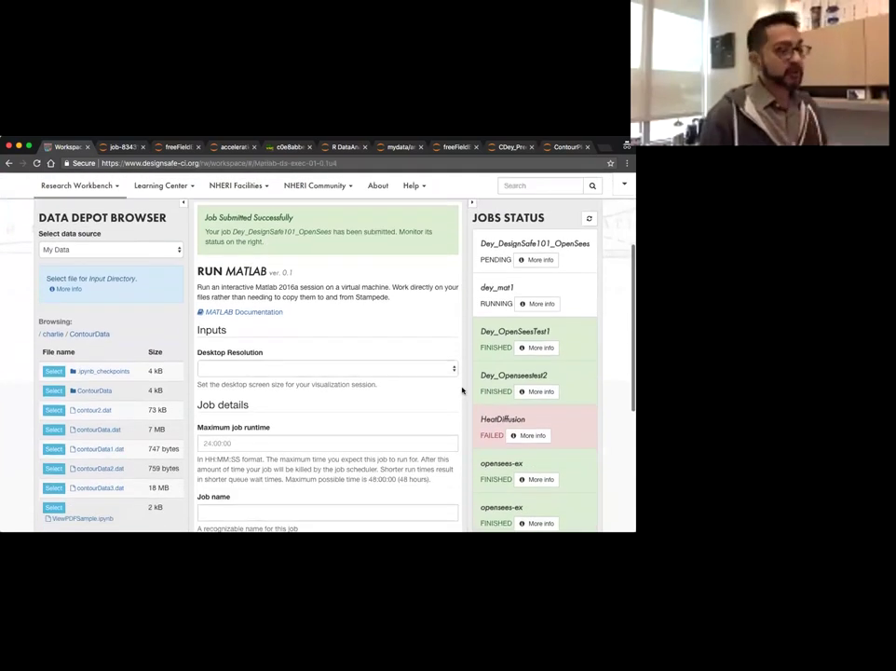
{"action": "scroll", "coordinate": [460, 389], "scroll_direction": "down", "scroll_amount": 2}
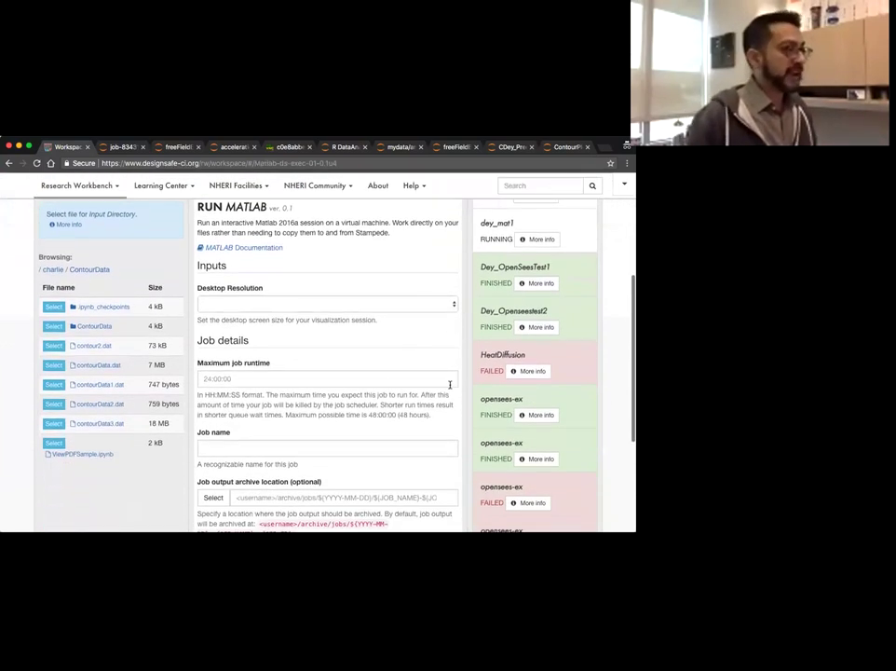
{"action": "left_click", "coordinate": [360, 308]}
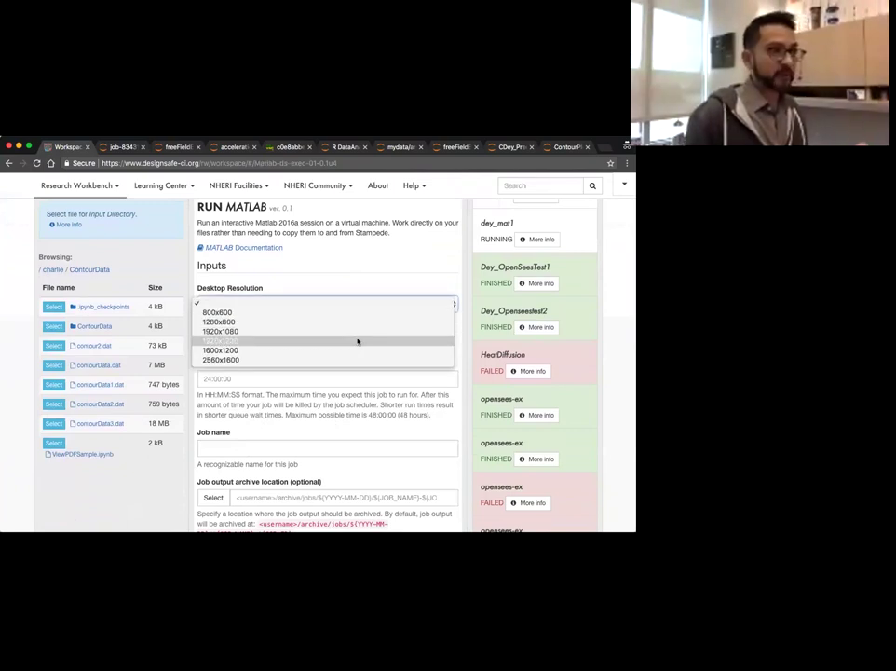
{"action": "left_click", "coordinate": [248, 374]}
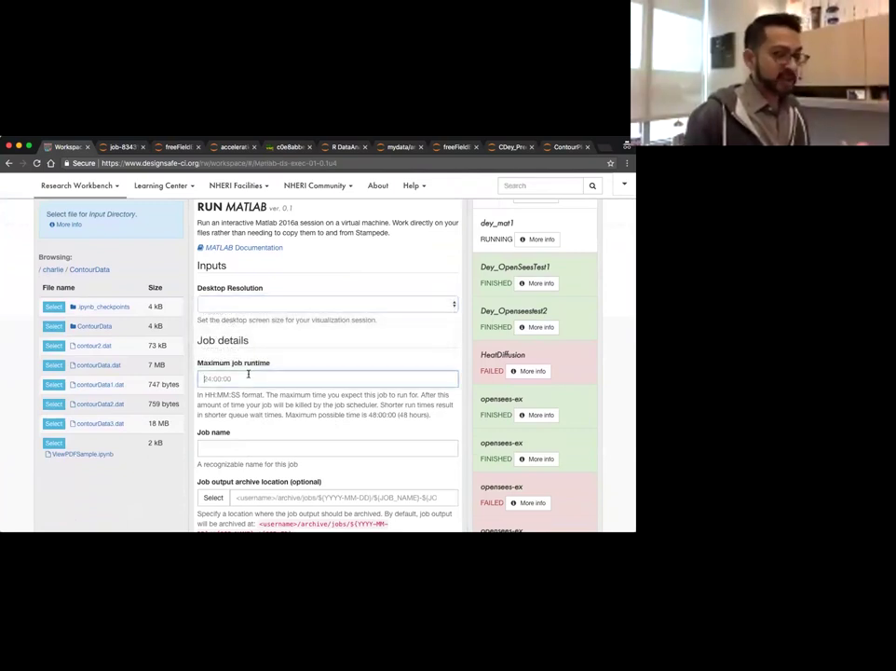
{"action": "left_click", "coordinate": [285, 449]}
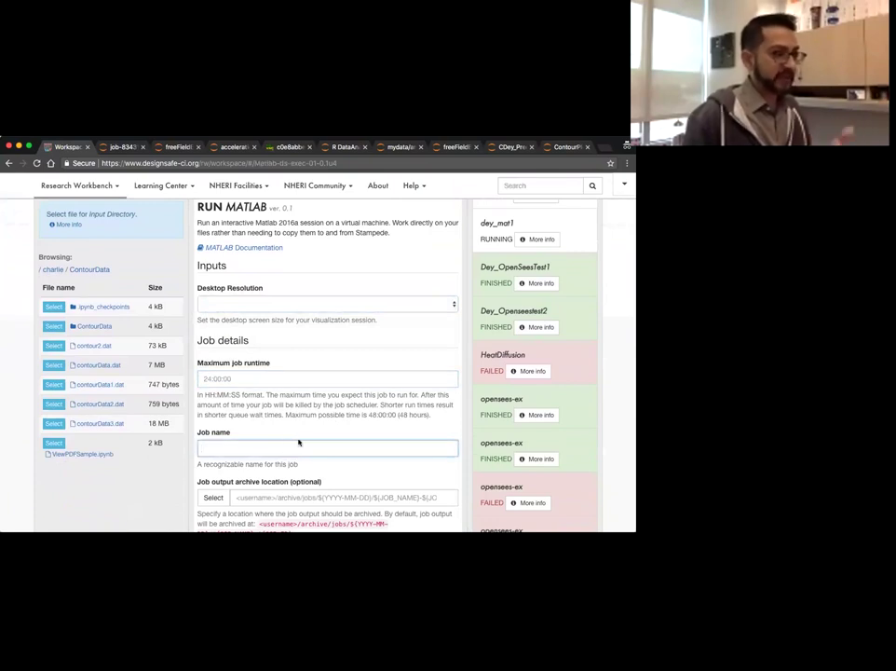
{"action": "scroll", "coordinate": [471, 318], "scroll_direction": "up", "scroll_amount": 1}
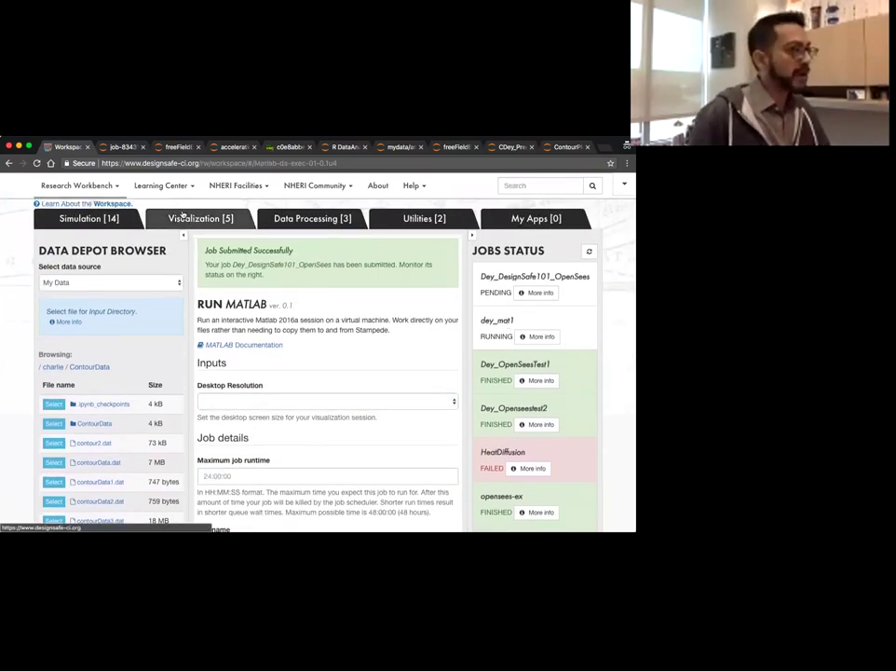
Browse the files and folders of the mydata directory inside the running interactive MATLAB session
{"action": "left_click", "coordinate": [289, 146]}
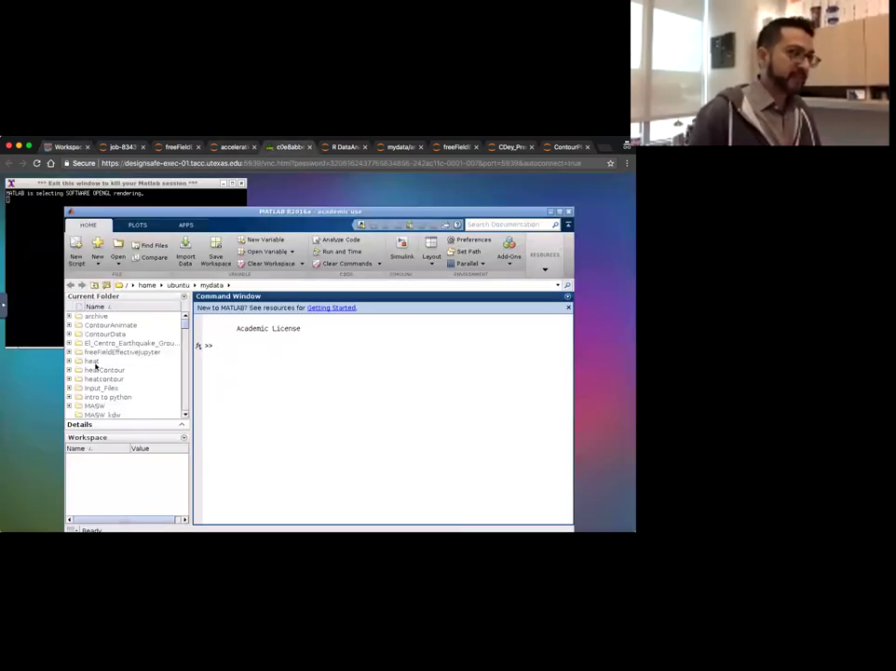
{"action": "left_click_drag", "start_coordinate": [184, 328], "coordinate": [184, 325]}
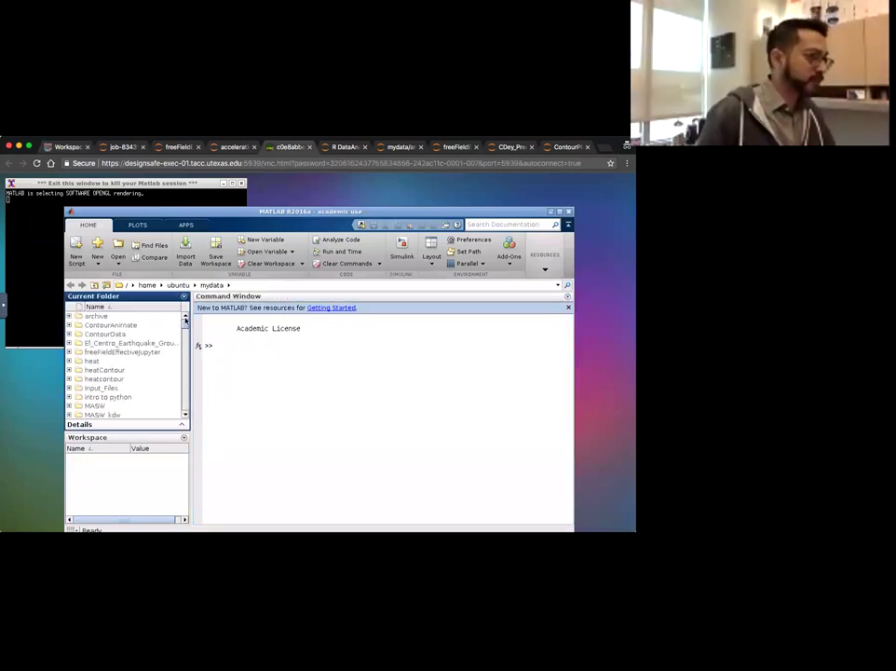
{"action": "scroll", "coordinate": [88, 329], "scroll_direction": "down", "scroll_amount": 1}
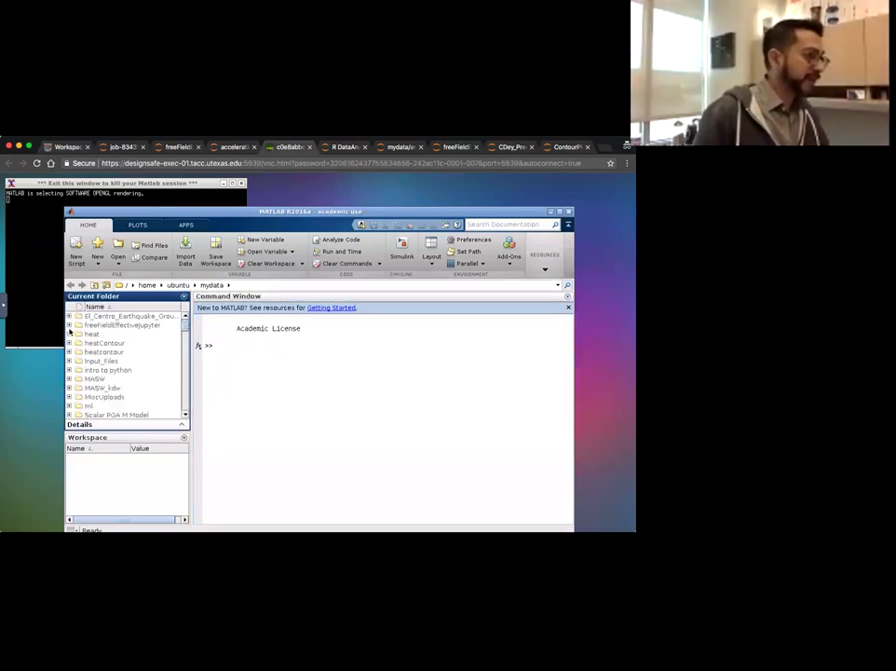
{"action": "scroll", "coordinate": [104, 338], "scroll_direction": "down", "scroll_amount": 10}
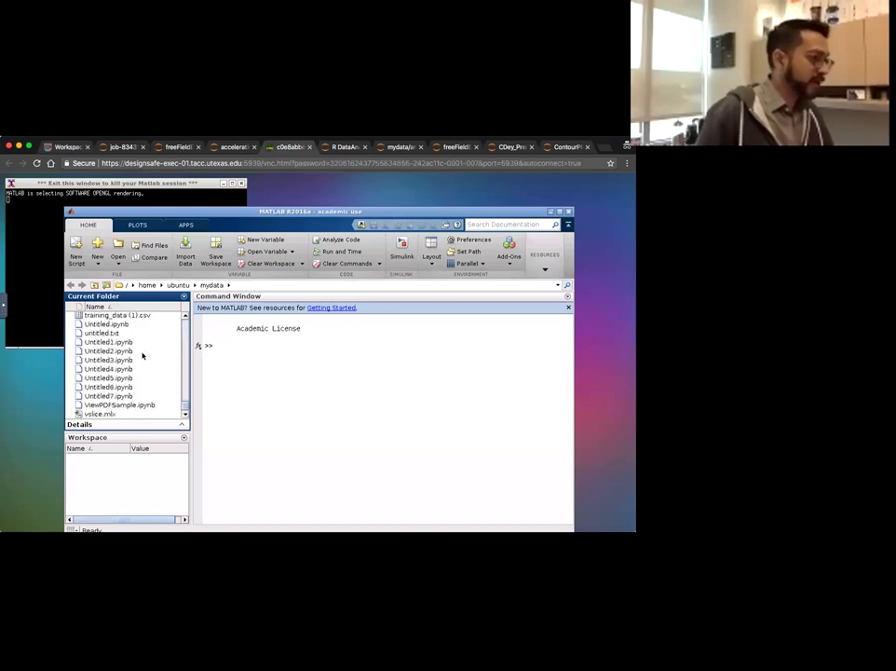
{"action": "left_click", "coordinate": [257, 389]}
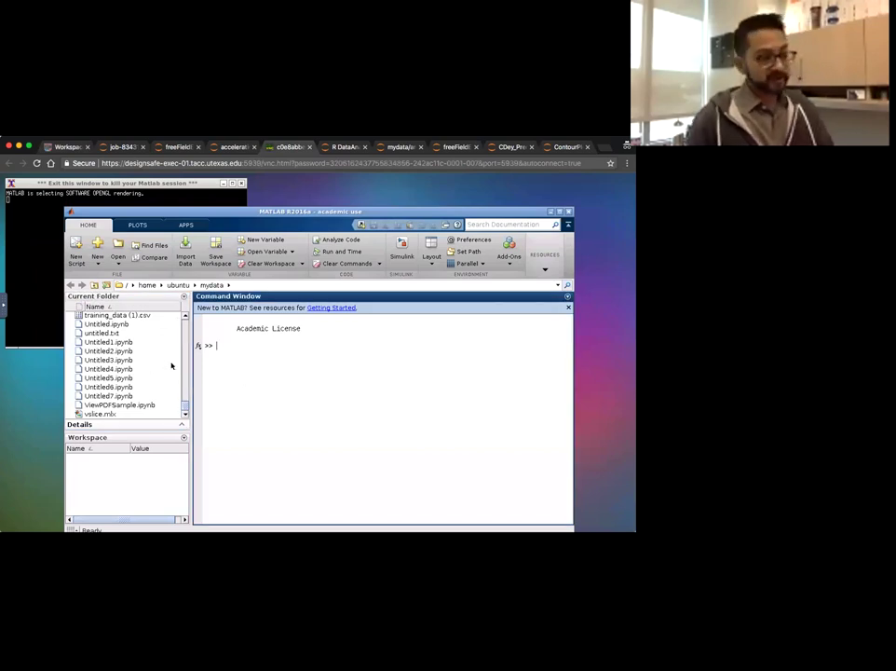
{"action": "scroll", "coordinate": [167, 361], "scroll_direction": "up", "scroll_amount": 10}
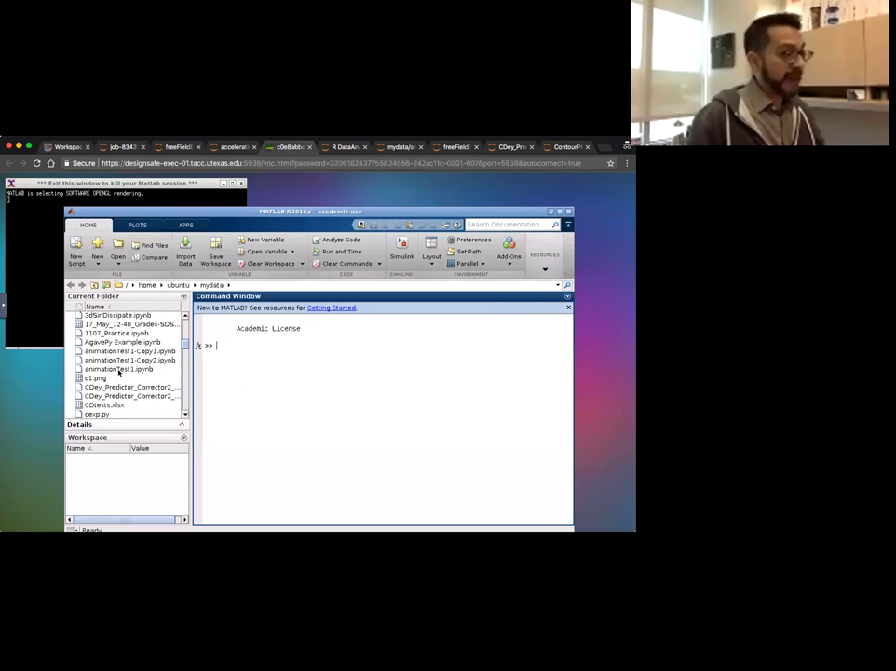
Switch to the R DataAnalysis Jupyter notebook and review its x sequence, y = sin(x) values and the resulting x-y plot
{"action": "left_click", "coordinate": [348, 146]}
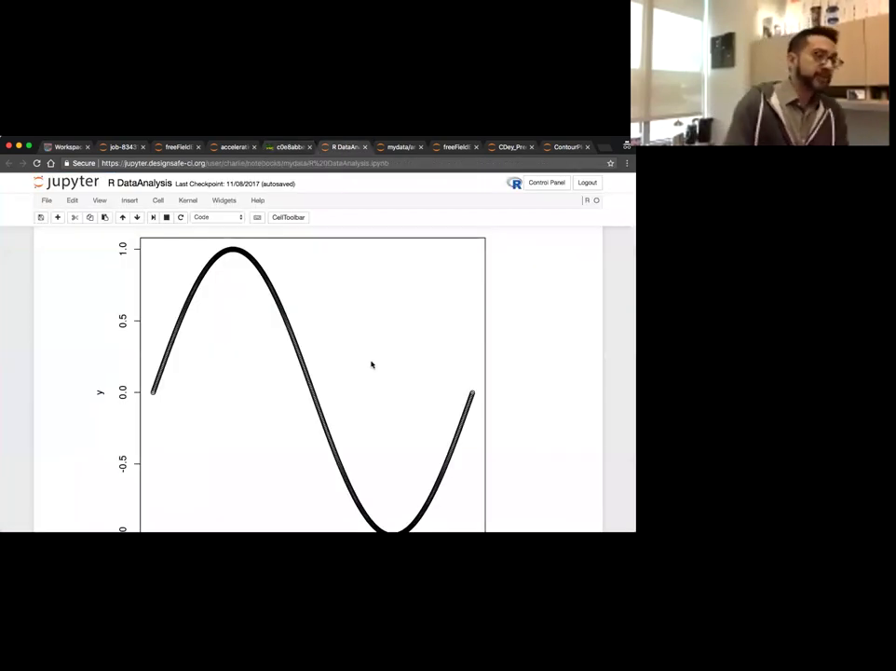
{"action": "scroll", "coordinate": [592, 266], "scroll_direction": "up", "scroll_amount": 15}
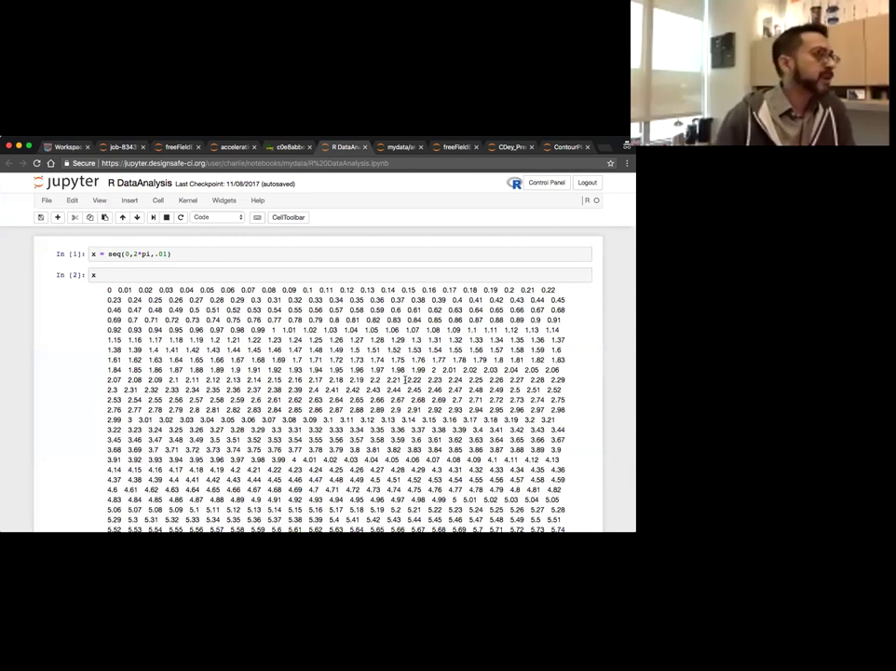
{"action": "scroll", "coordinate": [298, 335], "scroll_direction": "down", "scroll_amount": 1}
{"action": "scroll", "coordinate": [233, 280], "scroll_direction": "up", "scroll_amount": 1}
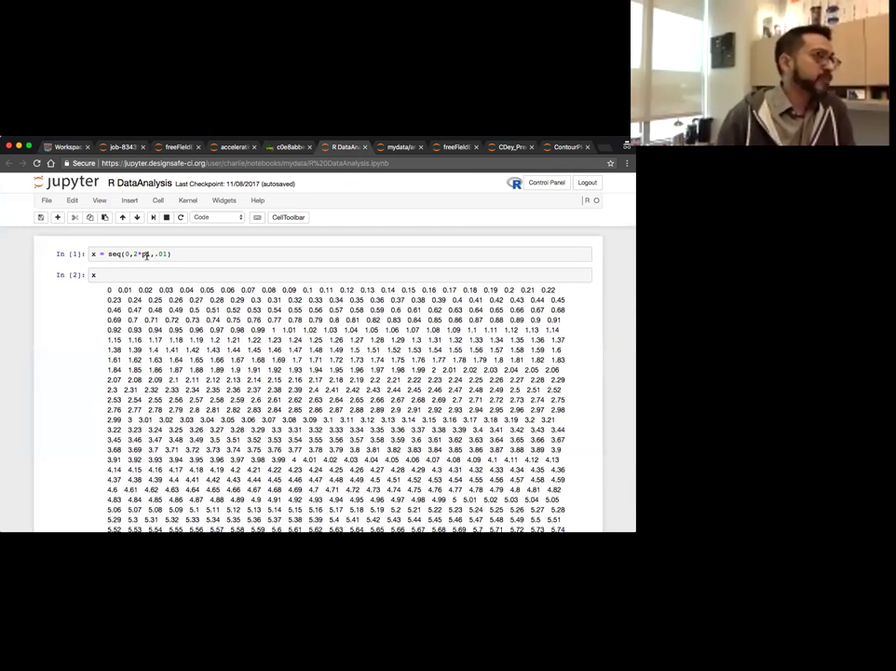
{"action": "scroll", "coordinate": [152, 267], "scroll_direction": "down", "scroll_amount": 10}
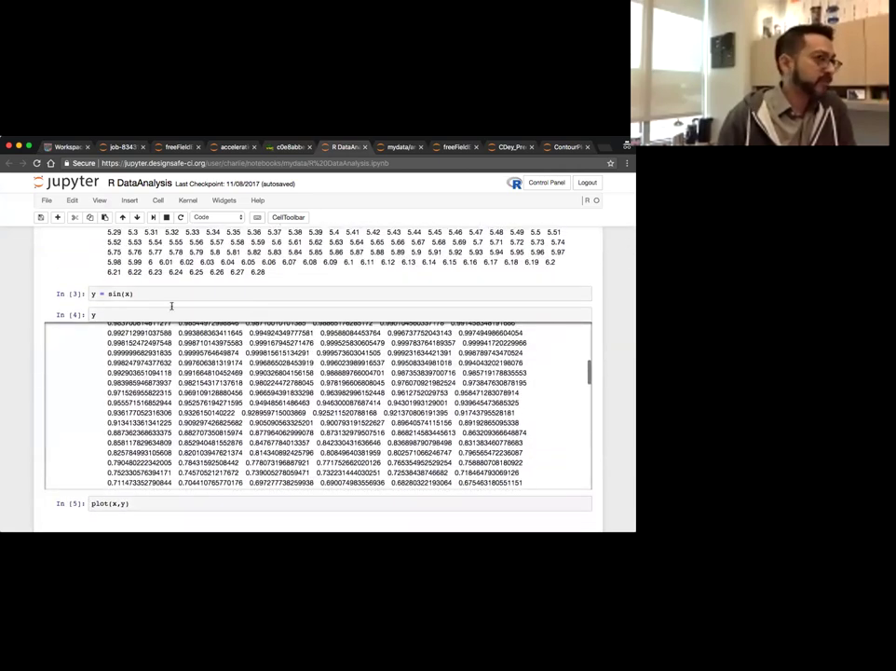
{"action": "left_click", "coordinate": [147, 293]}
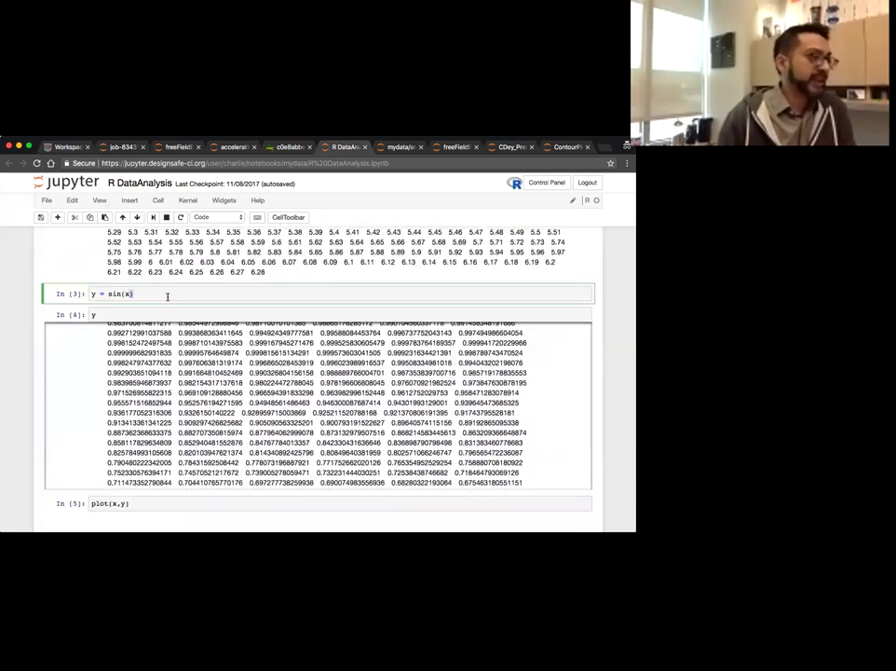
{"action": "scroll", "coordinate": [284, 341], "scroll_direction": "down", "scroll_amount": 15}
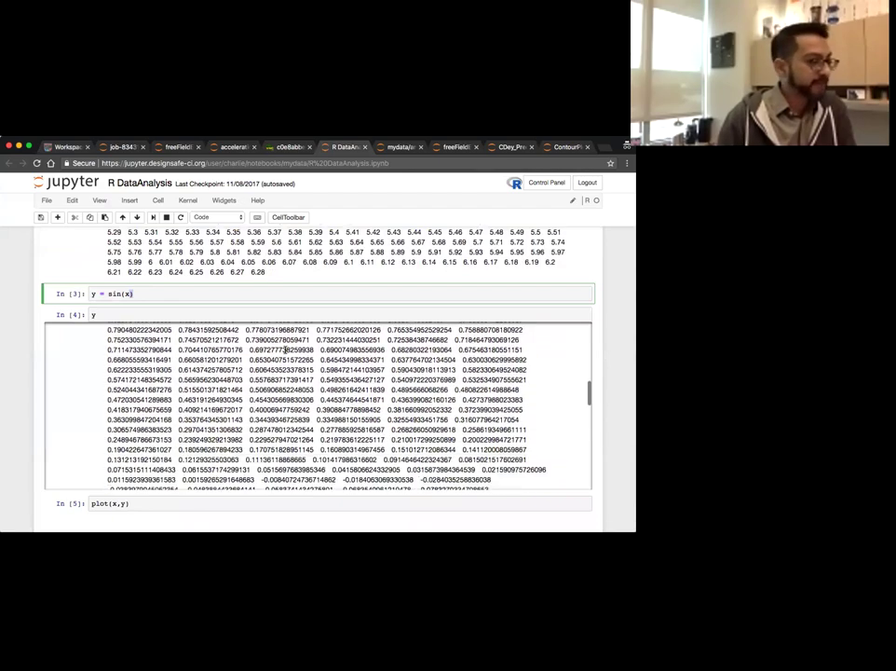
{"action": "scroll", "coordinate": [300, 374], "scroll_direction": "down", "scroll_amount": 8}
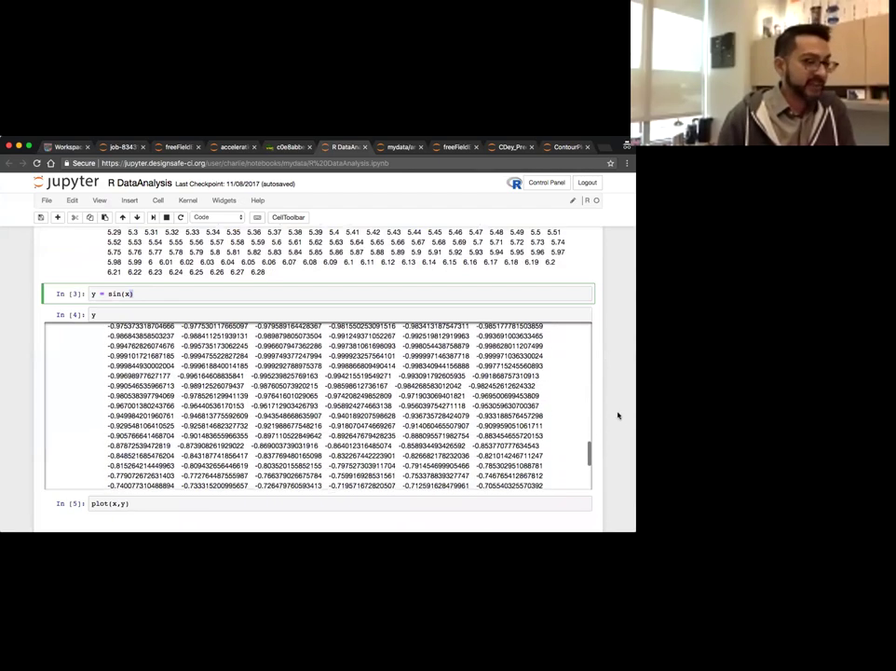
{"action": "scroll", "coordinate": [617, 416], "scroll_direction": "down", "scroll_amount": 8}
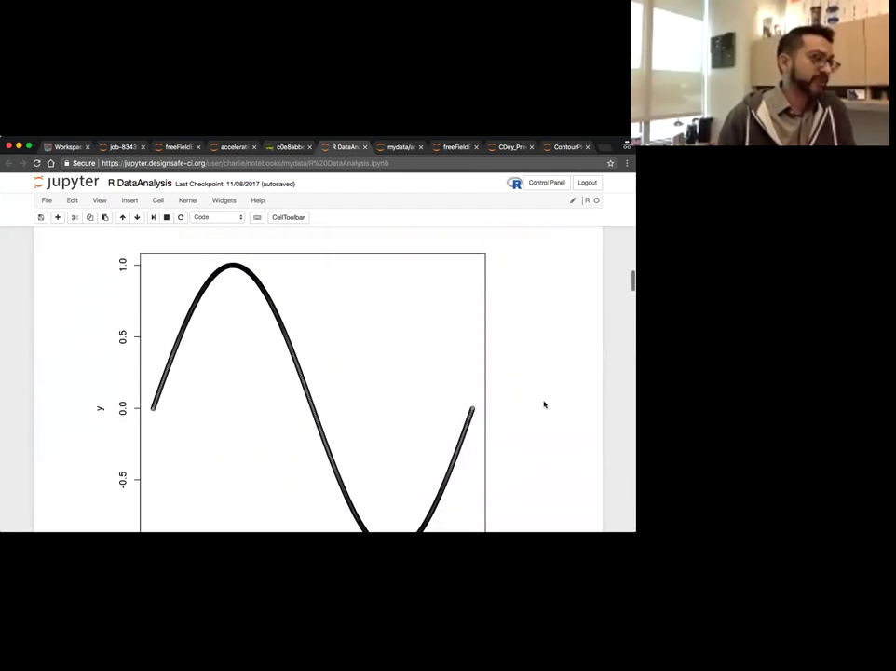
{"action": "scroll", "coordinate": [544, 405], "scroll_direction": "down", "scroll_amount": 3}
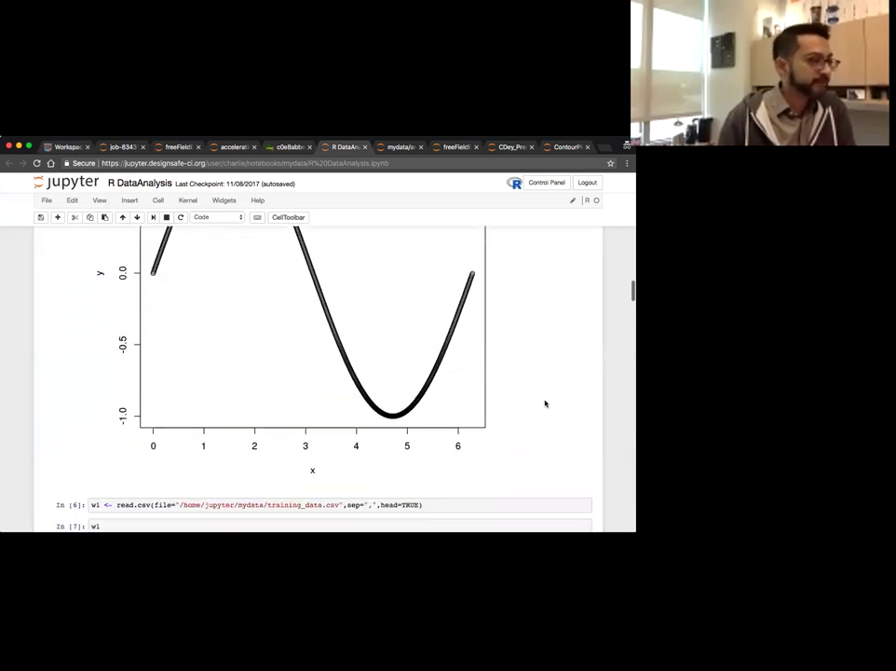
Examine the read.csv cell that loads training_data.csv into w1 and look through the w1 data table
{"action": "scroll", "coordinate": [545, 403], "scroll_direction": "down", "scroll_amount": 3}
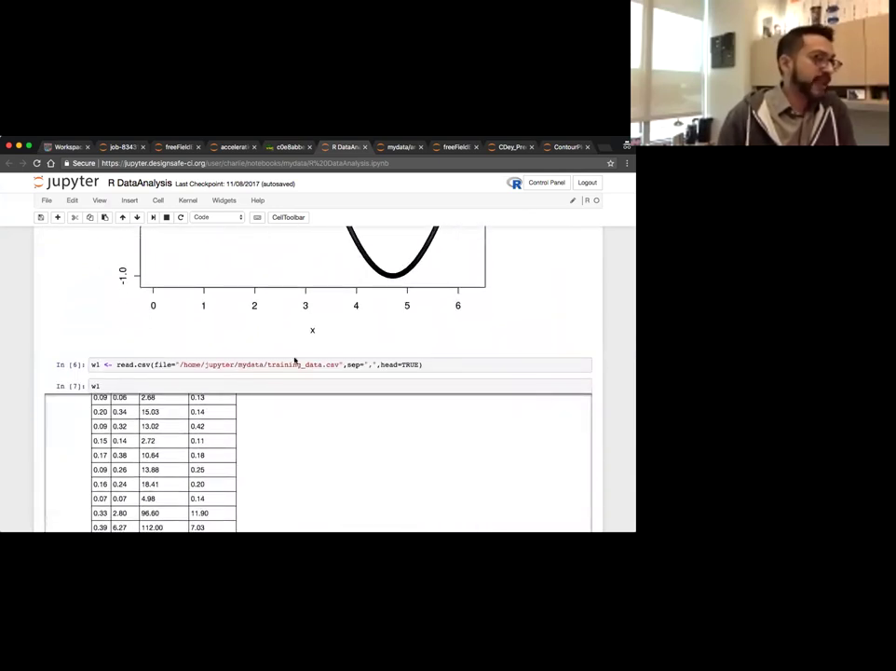
{"action": "triple_click", "coordinate": [291, 364]}
{"action": "left_click", "coordinate": [518, 361]}
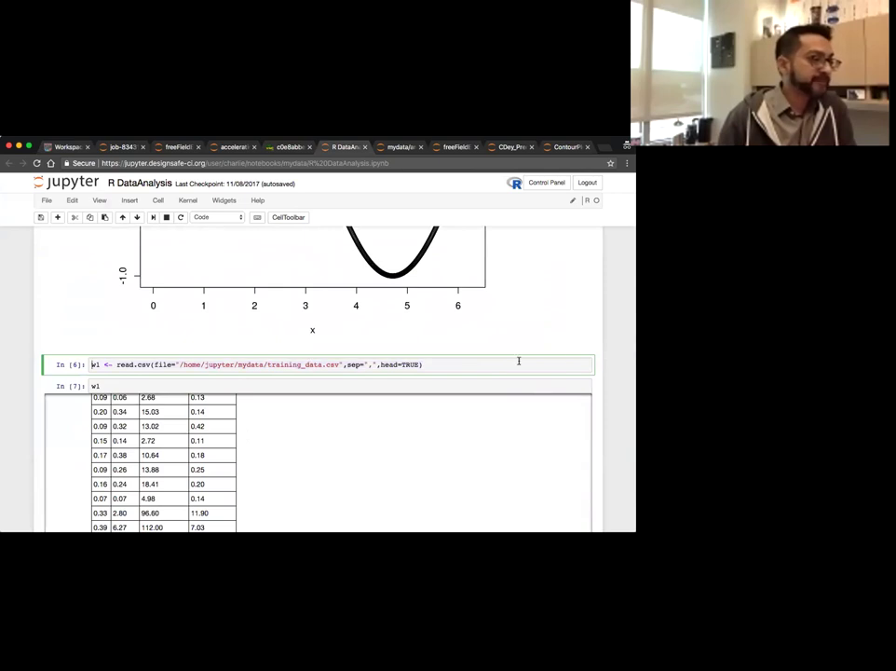
{"action": "scroll", "coordinate": [626, 376], "scroll_direction": "down", "scroll_amount": 3}
{"action": "scroll", "coordinate": [505, 372], "scroll_direction": "up", "scroll_amount": 5}
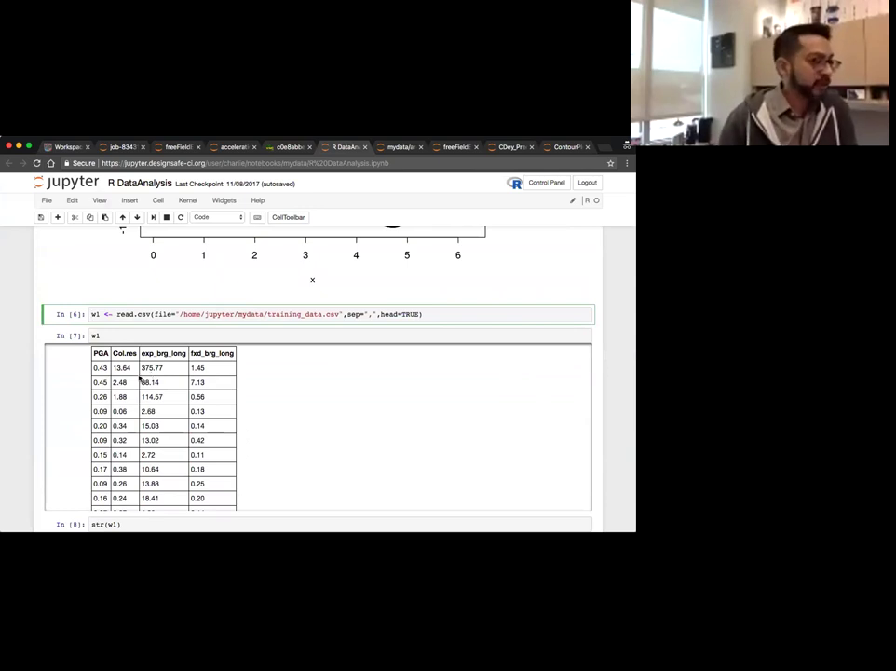
{"action": "scroll", "coordinate": [140, 378], "scroll_direction": "down", "scroll_amount": 1}
{"action": "scroll", "coordinate": [149, 382], "scroll_direction": "up", "scroll_amount": 1}
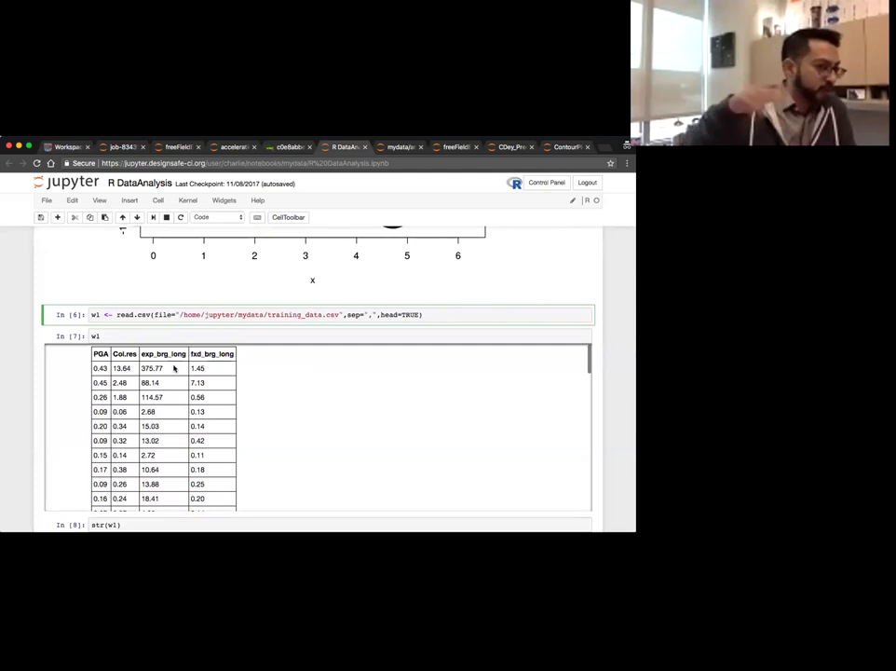
{"action": "scroll", "coordinate": [175, 368], "scroll_direction": "down", "scroll_amount": 1}
{"action": "scroll", "coordinate": [175, 368], "scroll_direction": "down", "scroll_amount": 2}
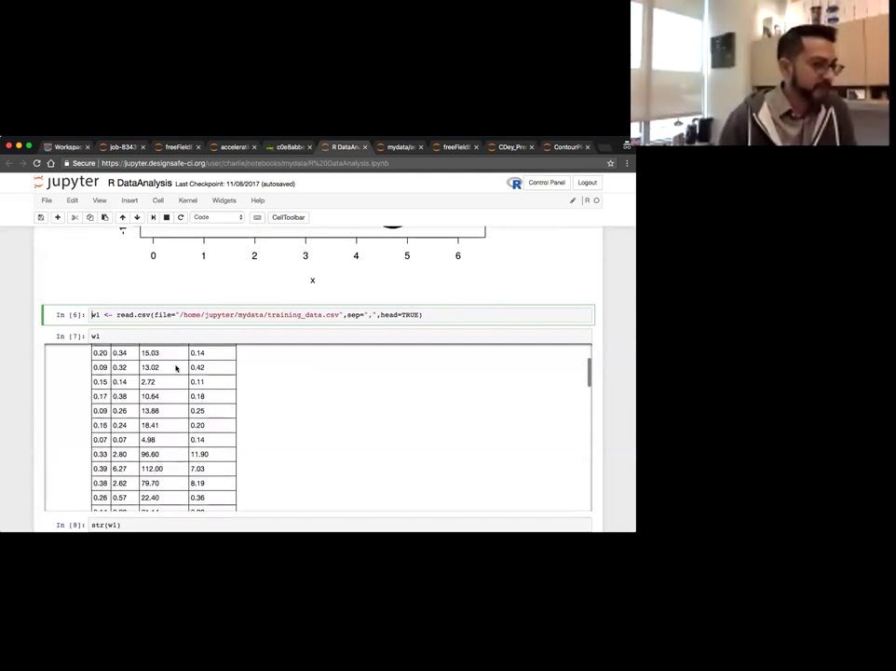
{"action": "scroll", "coordinate": [177, 367], "scroll_direction": "down", "scroll_amount": 10}
{"action": "scroll", "coordinate": [521, 354], "scroll_direction": "down", "scroll_amount": 10}
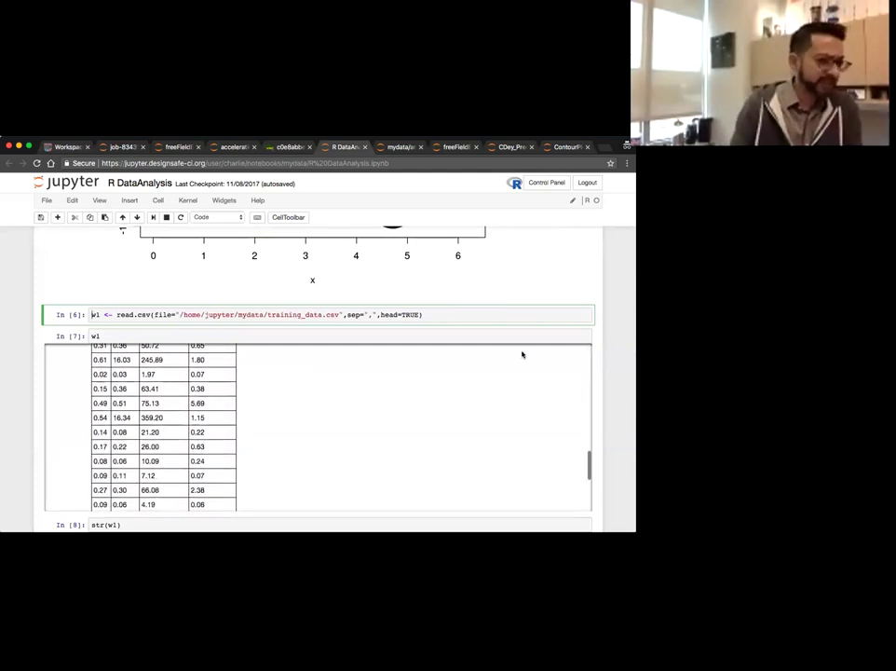
Review the str(w1) and summary(w1) outputs, highlighting the summary statistics and the log(w1$PGA) expression
{"action": "scroll", "coordinate": [569, 330], "scroll_direction": "down", "scroll_amount": 2}
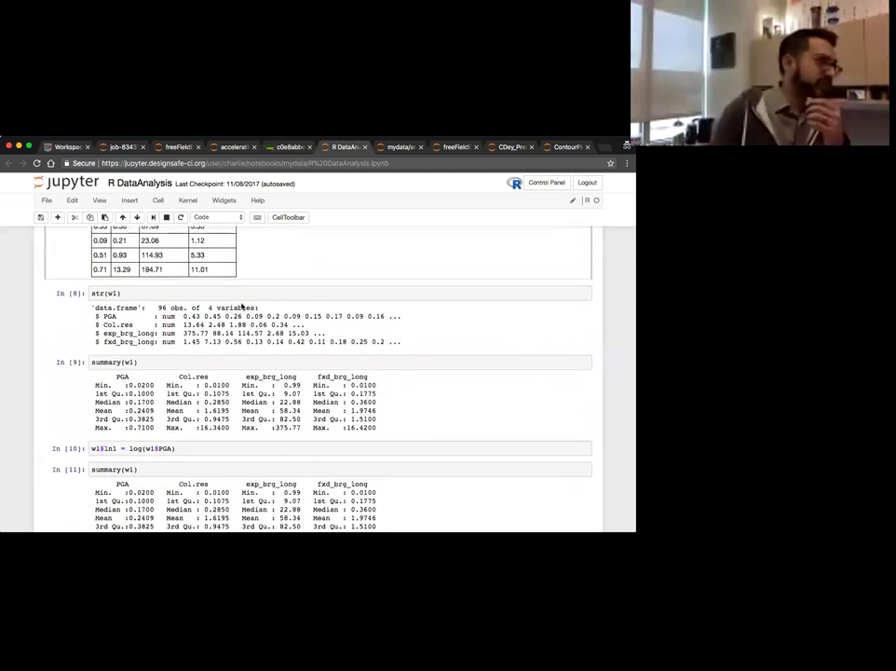
{"action": "left_click", "coordinate": [272, 293]}
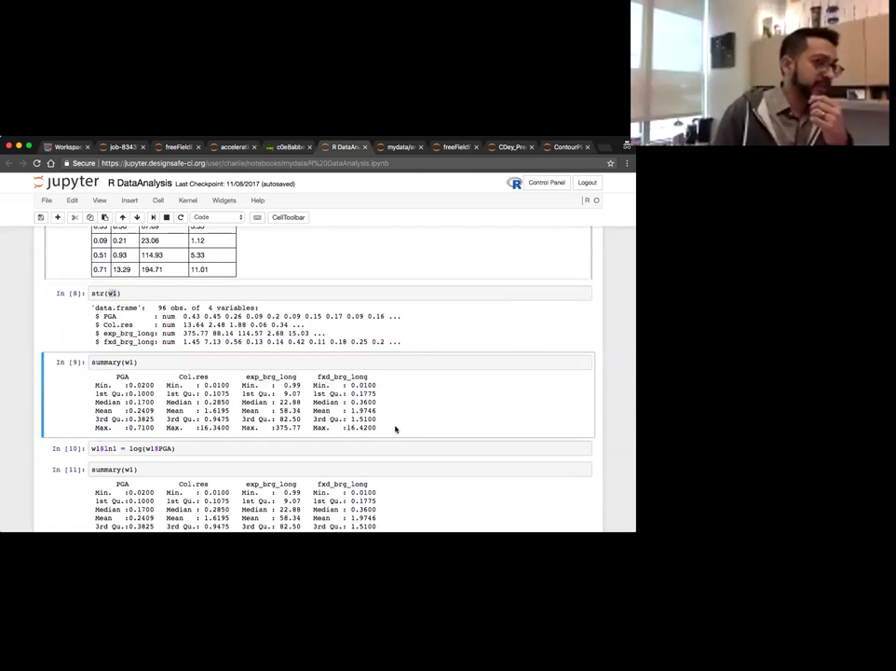
{"action": "left_click_drag", "start_coordinate": [394, 426], "coordinate": [307, 382]}
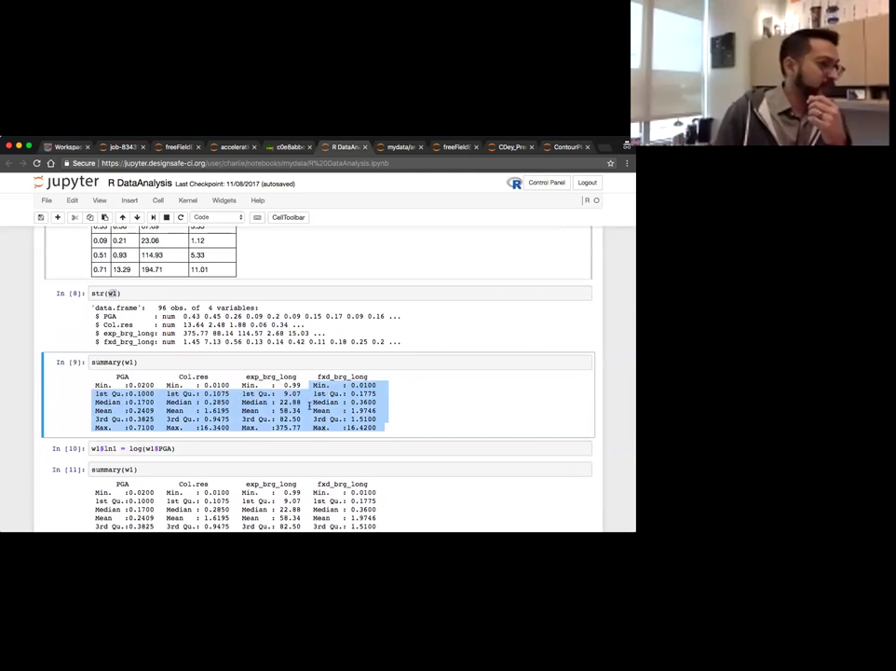
{"action": "scroll", "coordinate": [308, 404], "scroll_direction": "down", "scroll_amount": 5}
{"action": "left_click", "coordinate": [161, 304]}
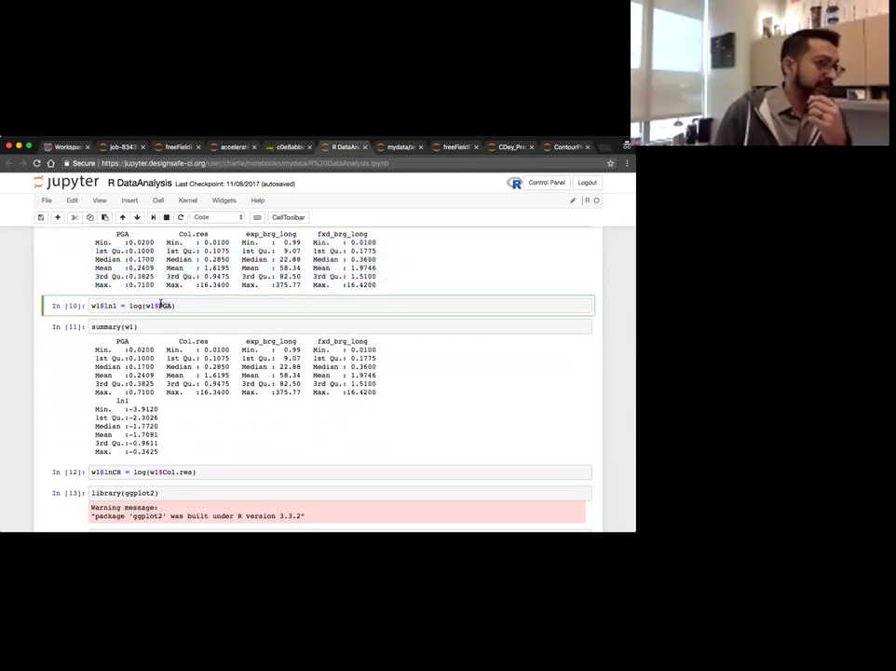
{"action": "left_click_drag", "start_coordinate": [128, 306], "coordinate": [178, 305]}
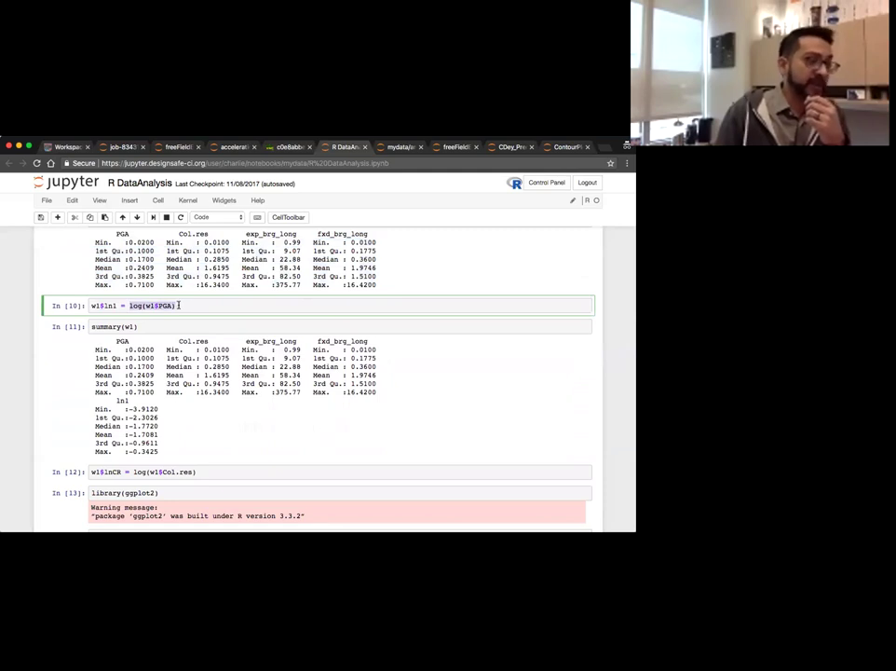
{"action": "double_click", "coordinate": [165, 305]}
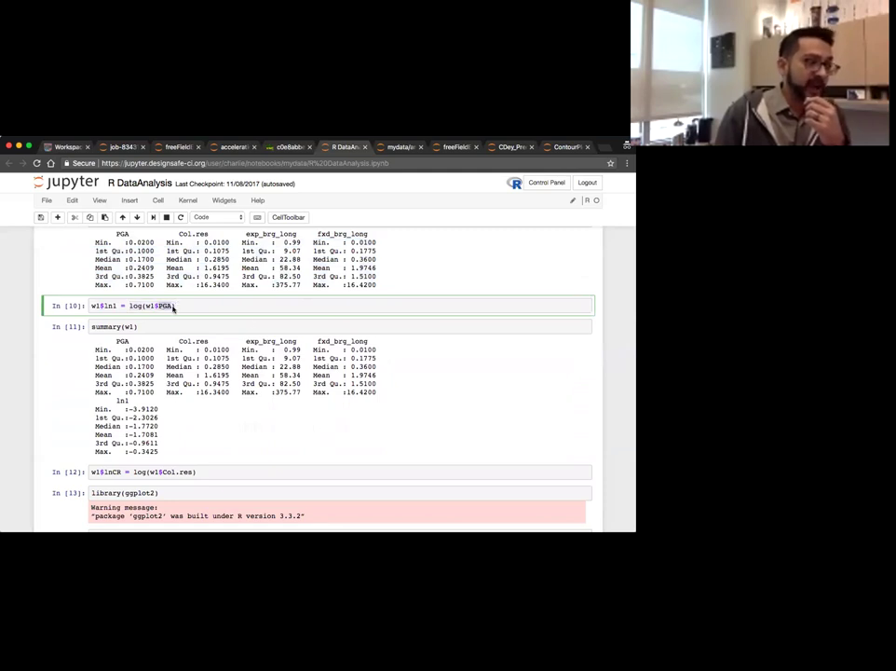
Review the lnCR, ggplot2 and dplyr library cells and the base ggplot of lnCR against ln1
{"action": "scroll", "coordinate": [264, 359], "scroll_direction": "down", "scroll_amount": 4}
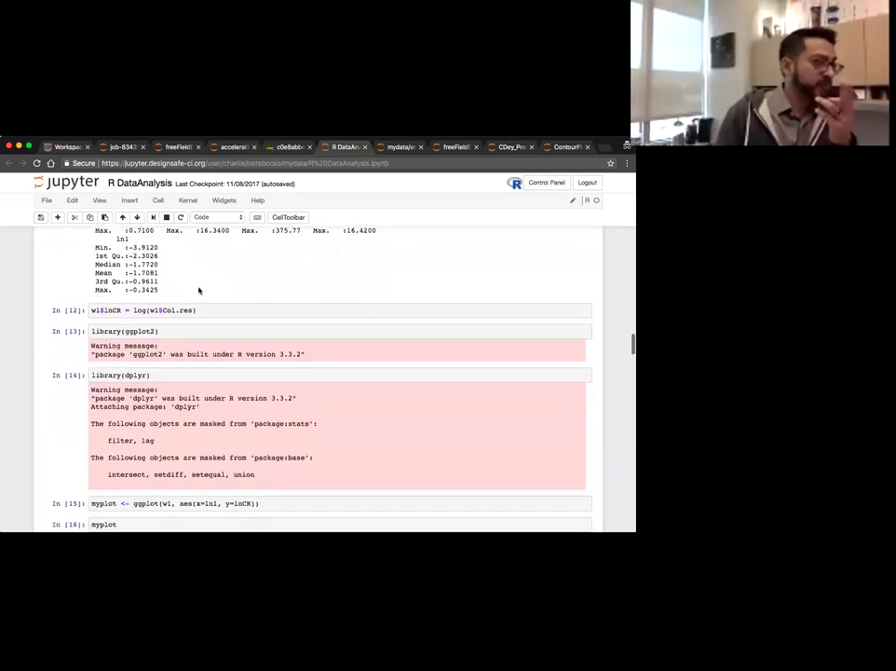
{"action": "scroll", "coordinate": [199, 291], "scroll_direction": "down", "scroll_amount": 6}
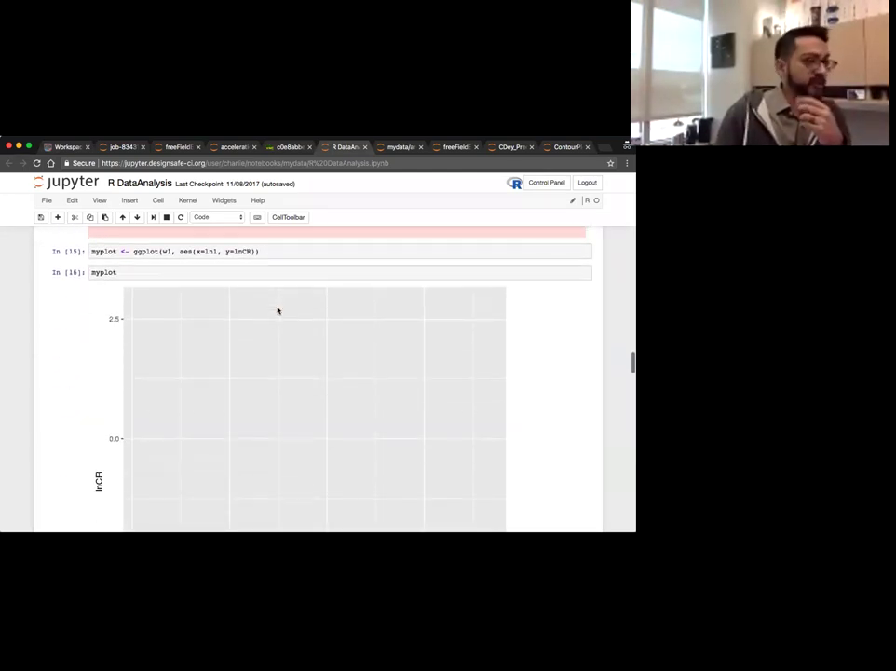
{"action": "scroll", "coordinate": [406, 341], "scroll_direction": "up", "scroll_amount": 2}
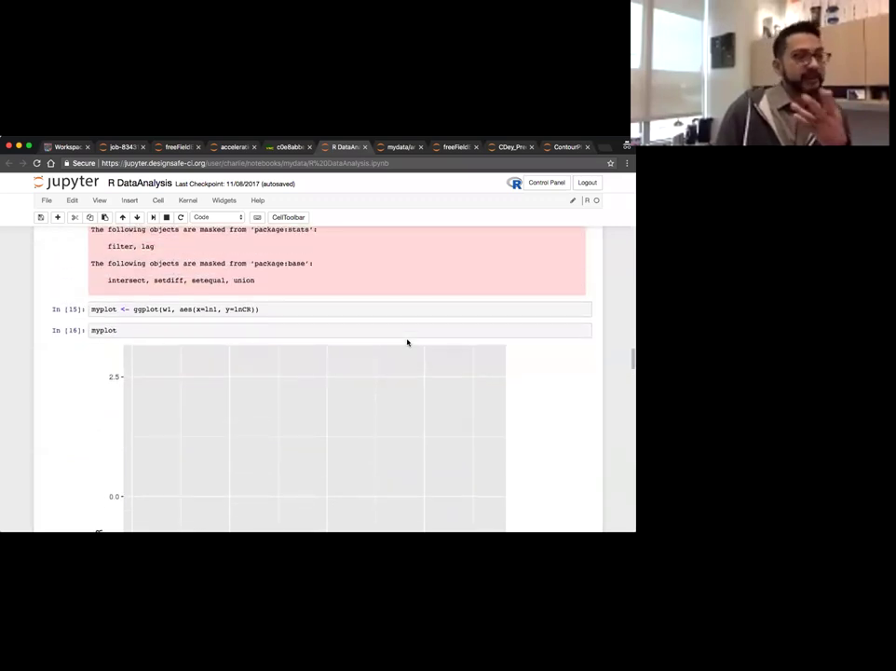
{"action": "scroll", "coordinate": [383, 349], "scroll_direction": "up", "scroll_amount": 1}
{"action": "scroll", "coordinate": [383, 349], "scroll_direction": "up", "scroll_amount": 1}
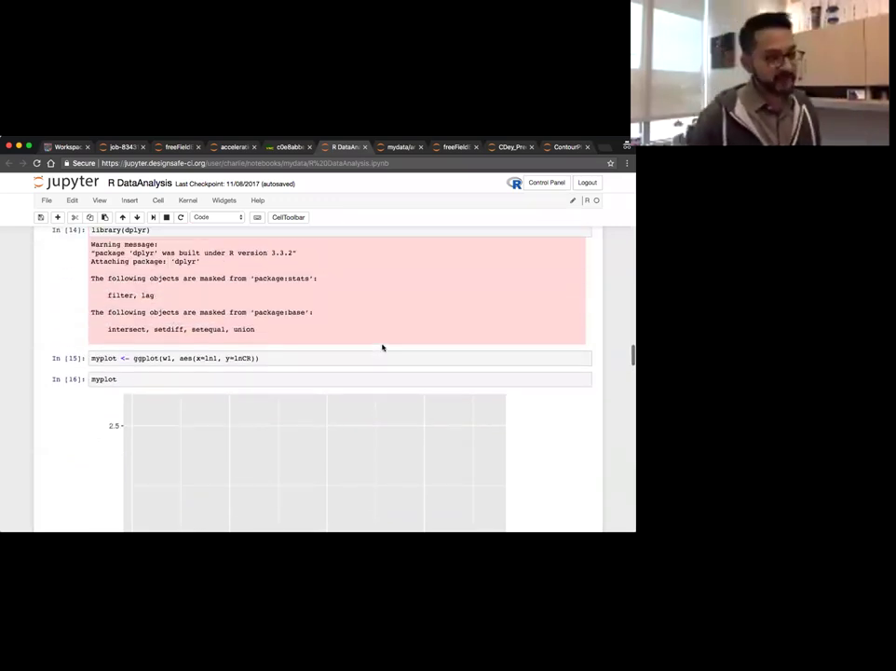
{"action": "scroll", "coordinate": [383, 349], "scroll_direction": "down", "scroll_amount": 6}
{"action": "scroll", "coordinate": [382, 347], "scroll_direction": "down", "scroll_amount": 5}
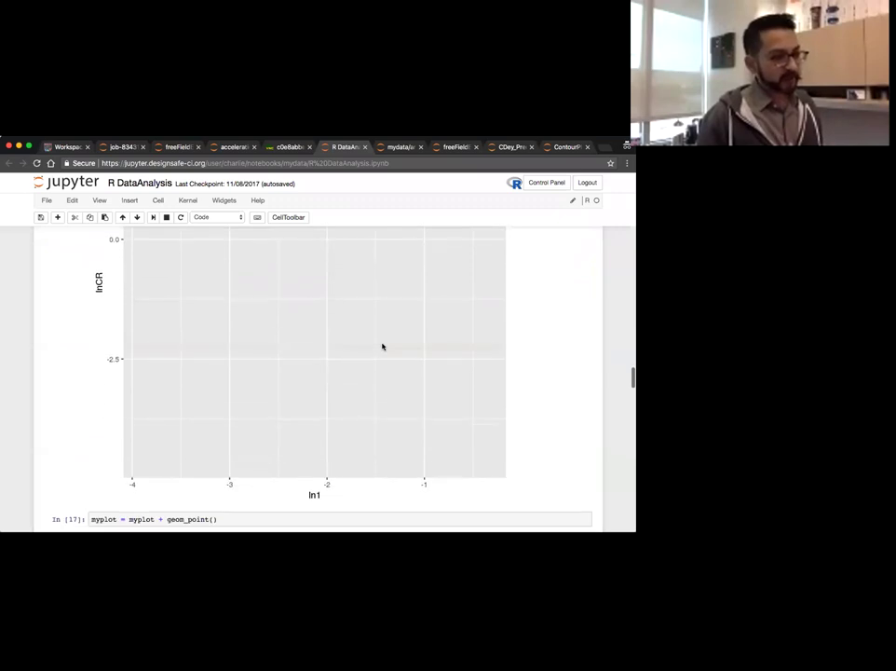
{"action": "scroll", "coordinate": [380, 350], "scroll_direction": "up", "scroll_amount": 5}
{"action": "scroll", "coordinate": [380, 350], "scroll_direction": "down", "scroll_amount": 5}
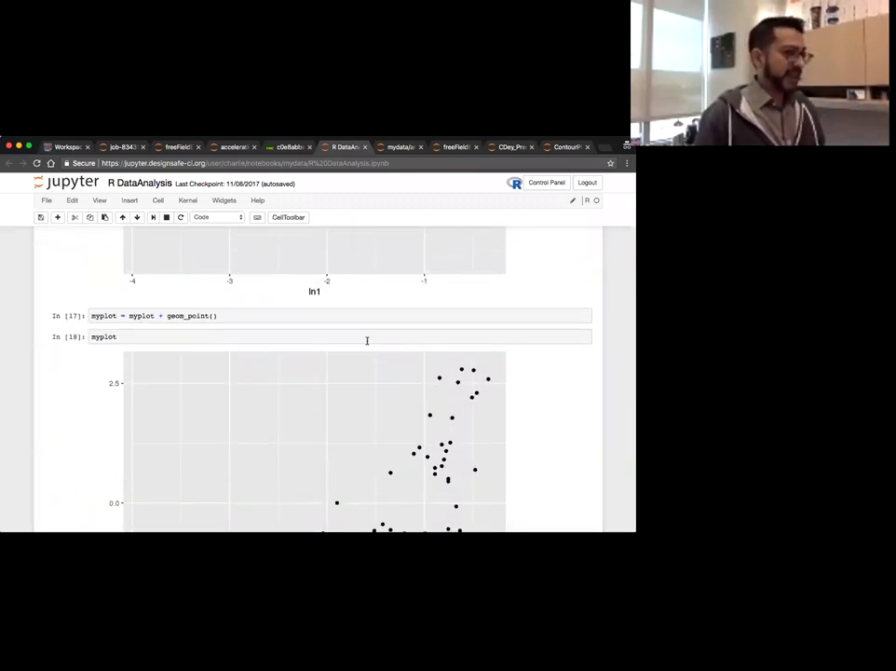
Highlight geom_point in the plot cell and examine its scatter plot, continuing to the ggtitle "Hello Points!" cell
{"action": "scroll", "coordinate": [373, 343], "scroll_direction": "down", "scroll_amount": 3}
{"action": "scroll", "coordinate": [196, 276], "scroll_direction": "up", "scroll_amount": 1}
{"action": "double_click", "coordinate": [188, 243]}
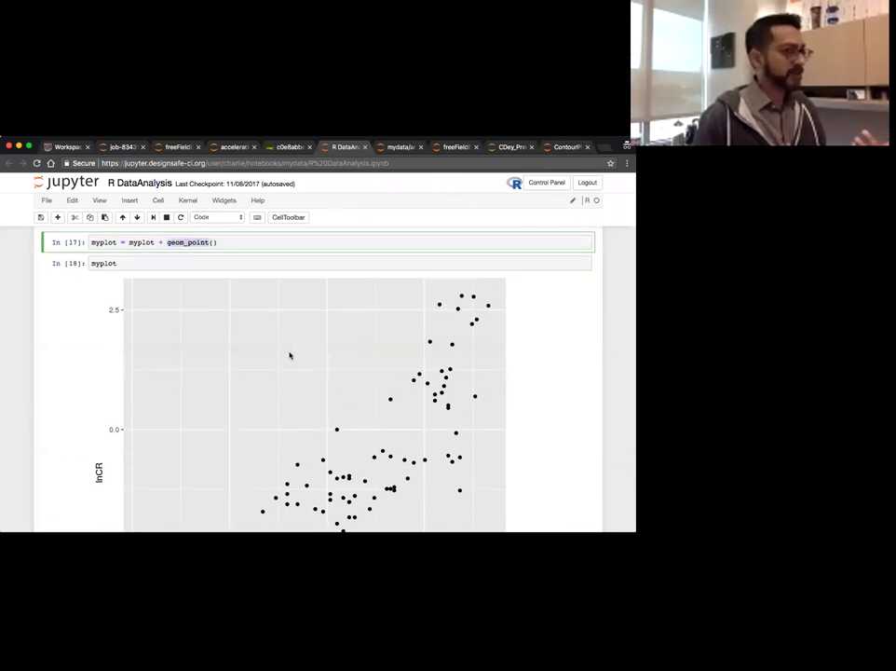
{"action": "scroll", "coordinate": [291, 356], "scroll_direction": "up", "scroll_amount": 3}
{"action": "scroll", "coordinate": [291, 356], "scroll_direction": "down", "scroll_amount": 7}
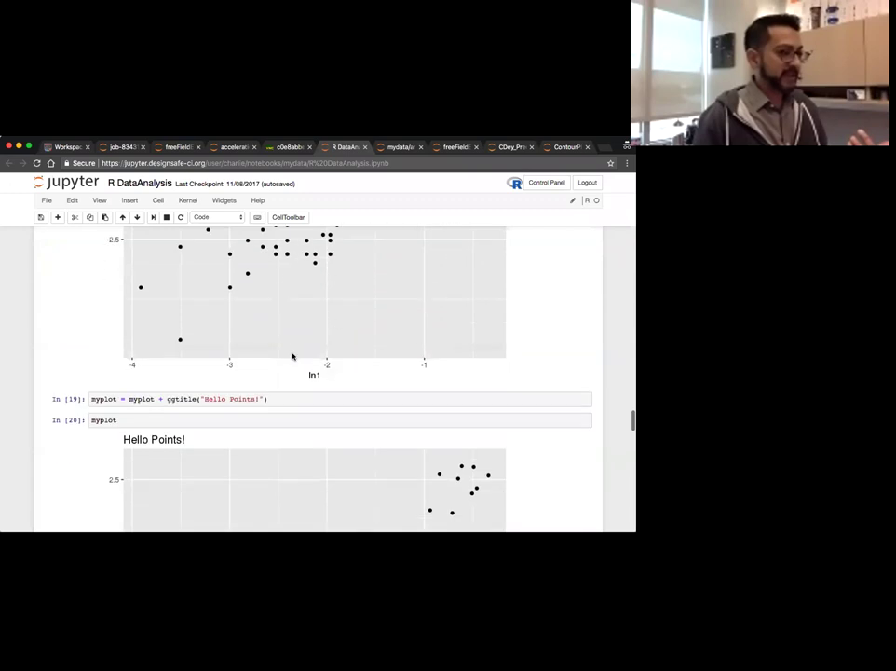
Highlight "Hello" in the ggtitle cell and look over the titled scatter plot
{"action": "scroll", "coordinate": [292, 356], "scroll_direction": "down", "scroll_amount": 1}
{"action": "double_click", "coordinate": [216, 370]}
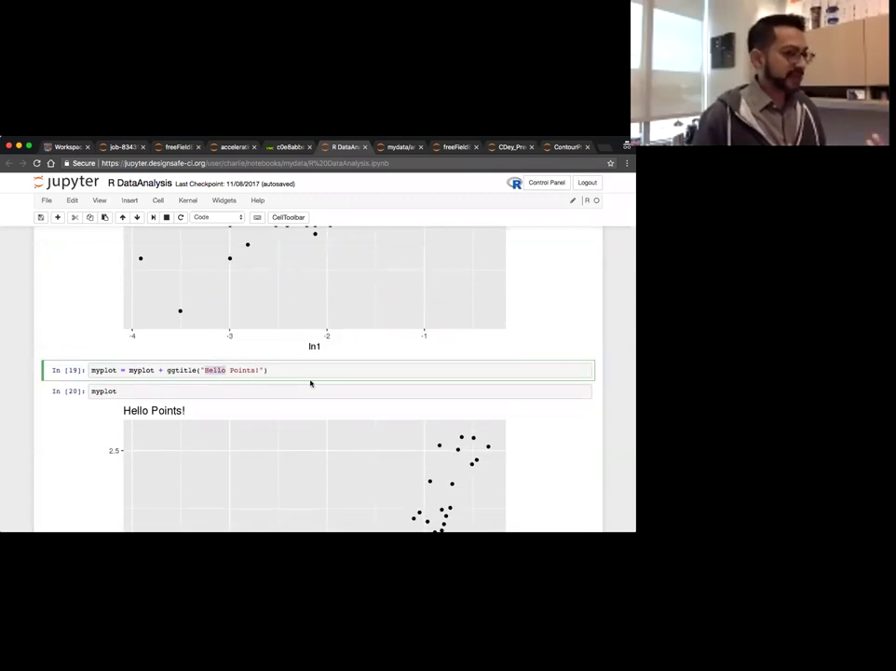
{"action": "scroll", "coordinate": [311, 380], "scroll_direction": "down", "scroll_amount": 10}
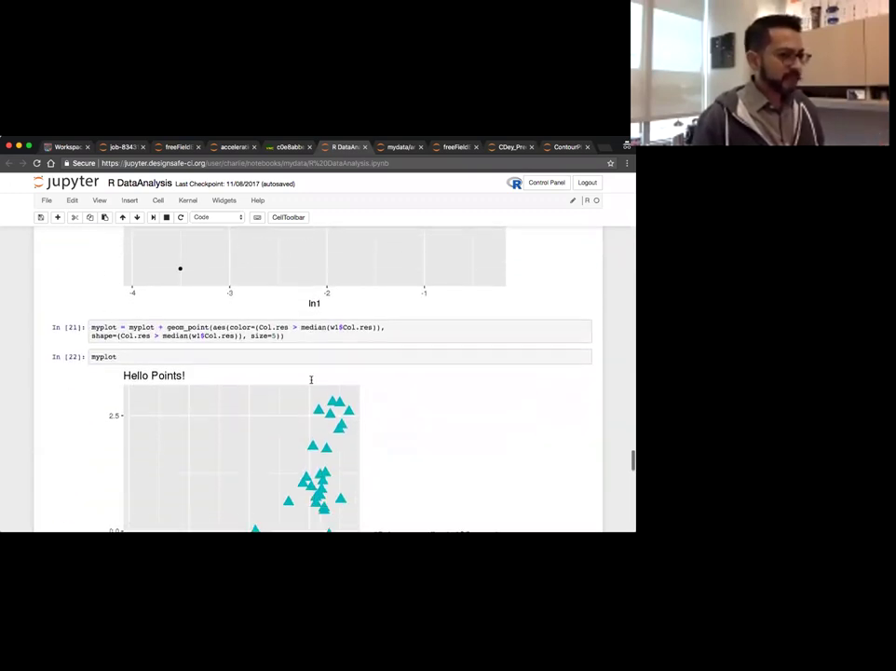
Highlight geom_point and the Col.res terms in the cell that sets point color and shape by median(w1$Col.res)
{"action": "scroll", "coordinate": [311, 379], "scroll_direction": "down", "scroll_amount": 1}
{"action": "double_click", "coordinate": [197, 274]}
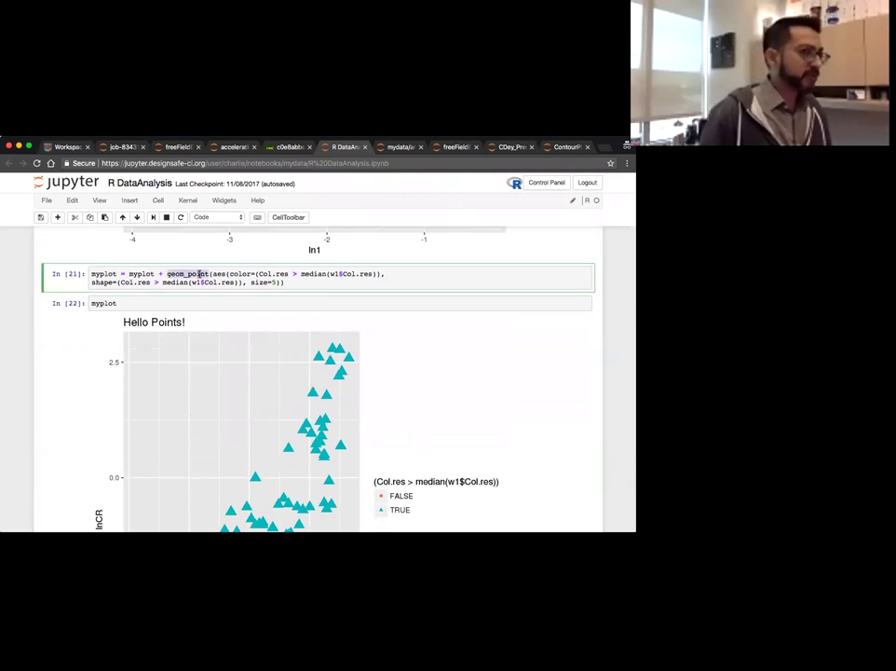
{"action": "left_click", "coordinate": [253, 274]}
{"action": "double_click", "coordinate": [236, 273]}
{"action": "double_click", "coordinate": [263, 273]}
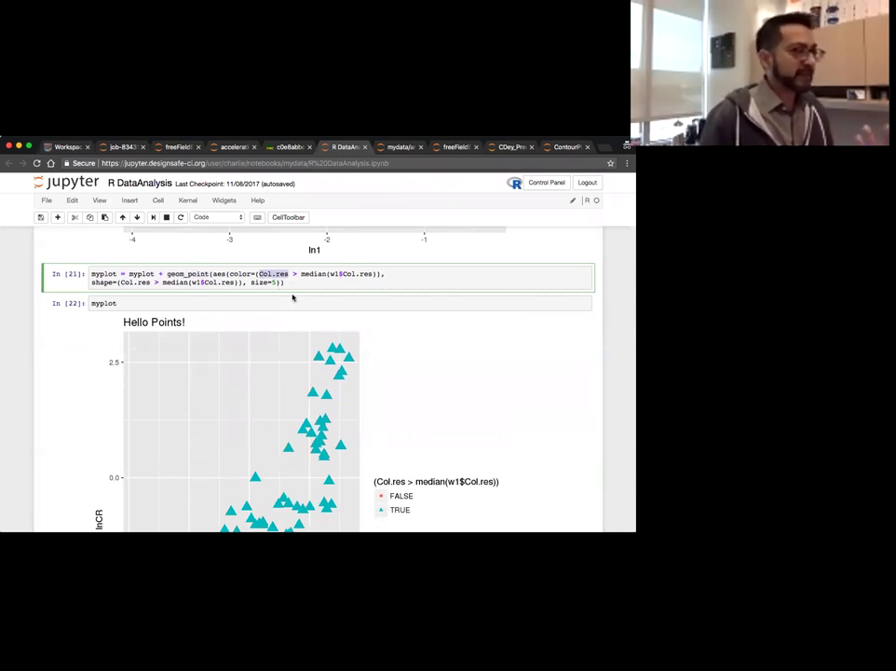
{"action": "double_click", "coordinate": [207, 281]}
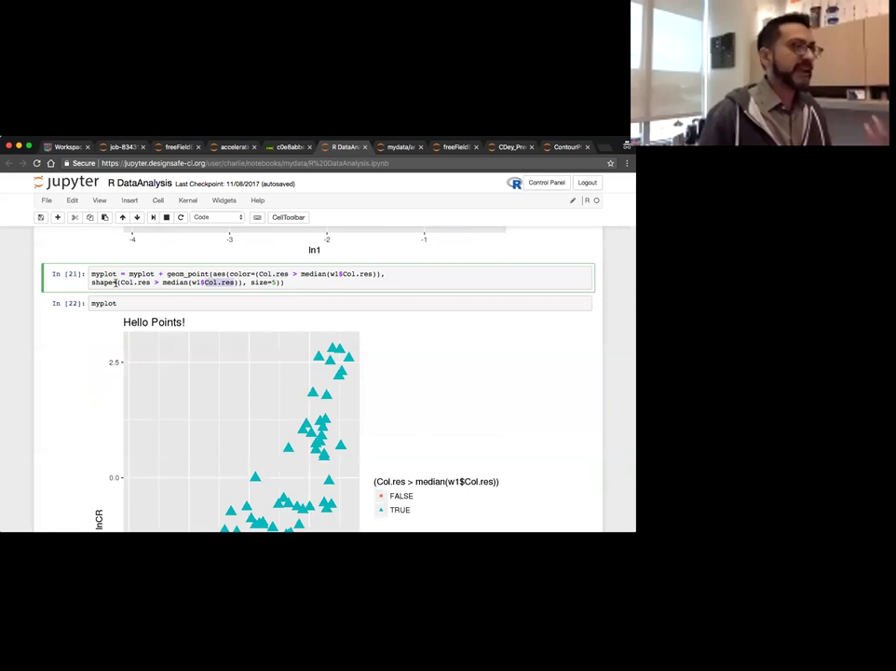
{"action": "key", "text": "shift+Return"}
{"action": "key", "text": "shift+Return"}
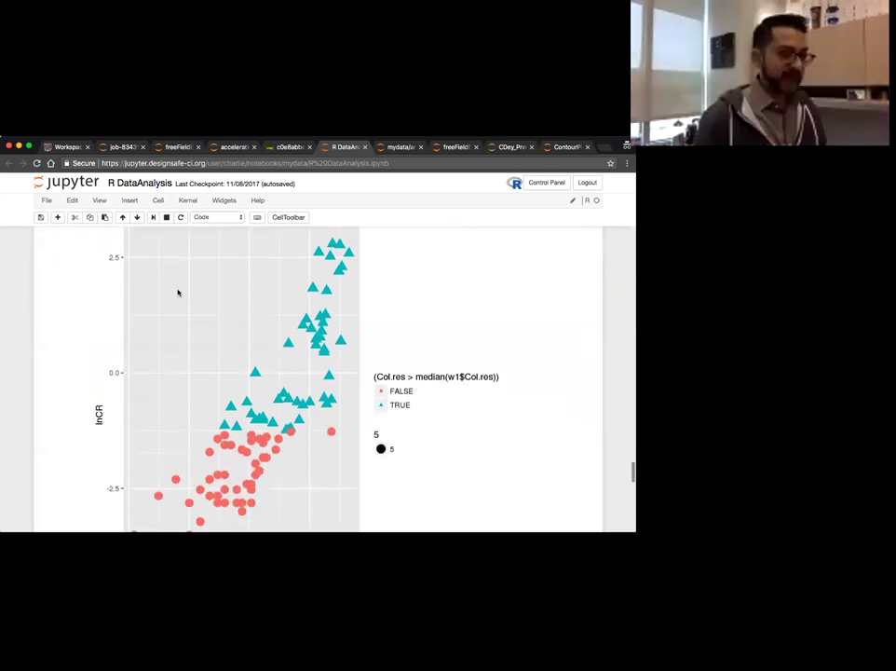
Examine the colored and shaped scatter plot, the geom_smooth cell and its fitted-curve plot of lnCR against ln1
{"action": "scroll", "coordinate": [179, 293], "scroll_direction": "down", "scroll_amount": 2}
{"action": "scroll", "coordinate": [179, 294], "scroll_direction": "down", "scroll_amount": 10}
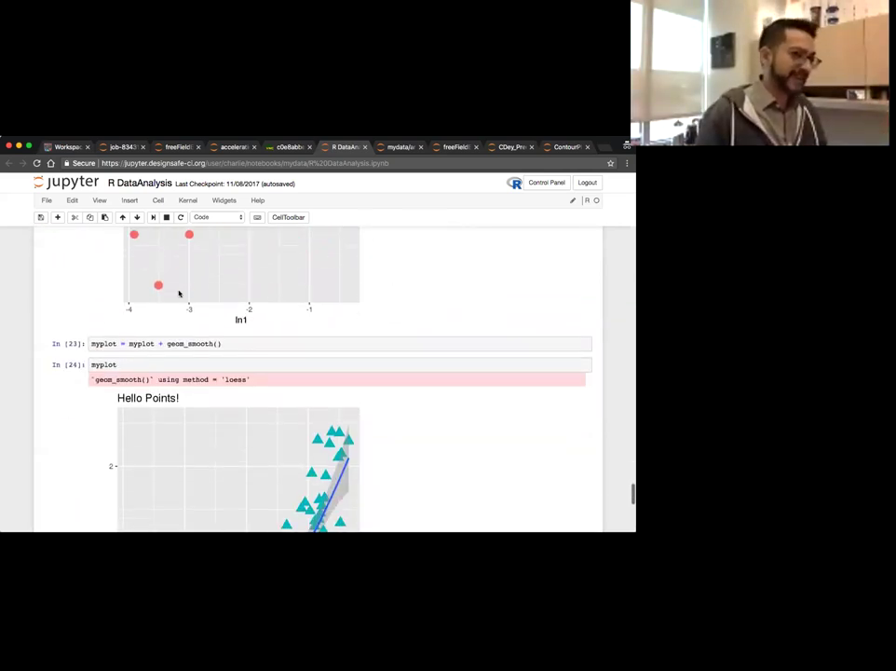
{"action": "scroll", "coordinate": [179, 293], "scroll_direction": "down", "scroll_amount": 1}
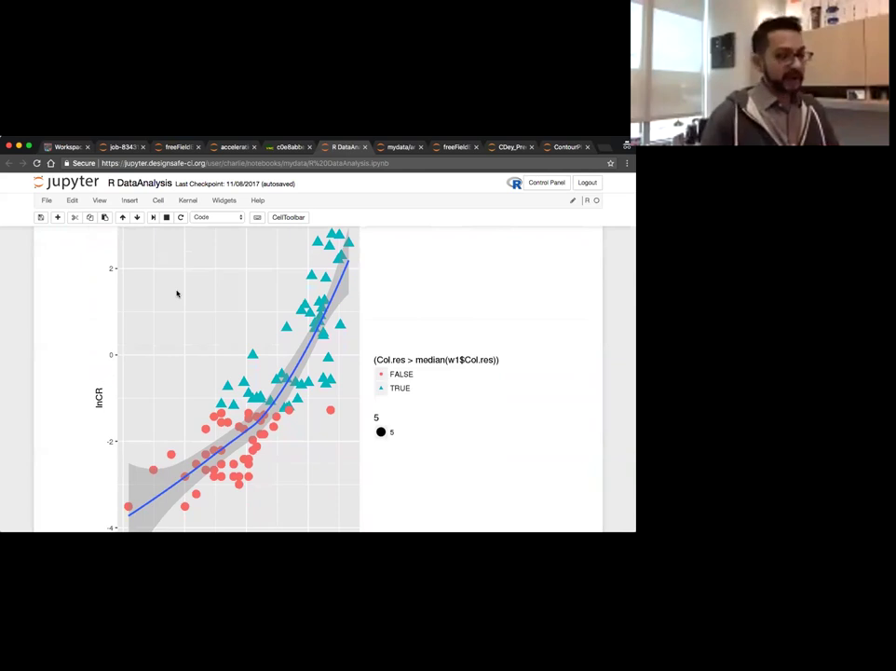
{"action": "scroll", "coordinate": [214, 354], "scroll_direction": "down", "scroll_amount": 3}
{"action": "scroll", "coordinate": [214, 352], "scroll_direction": "up", "scroll_amount": 4}
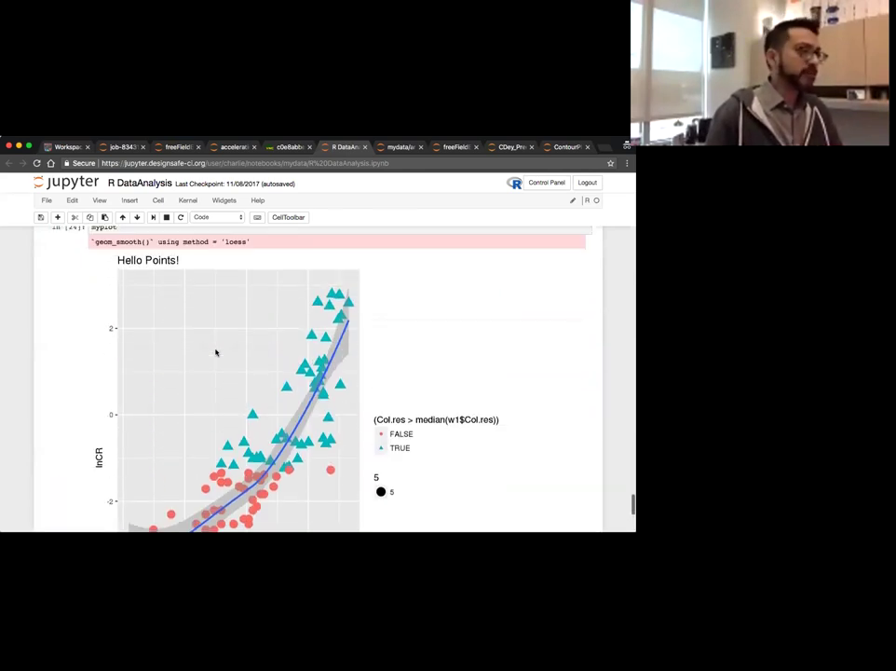
{"action": "scroll", "coordinate": [215, 351], "scroll_direction": "down", "scroll_amount": 3}
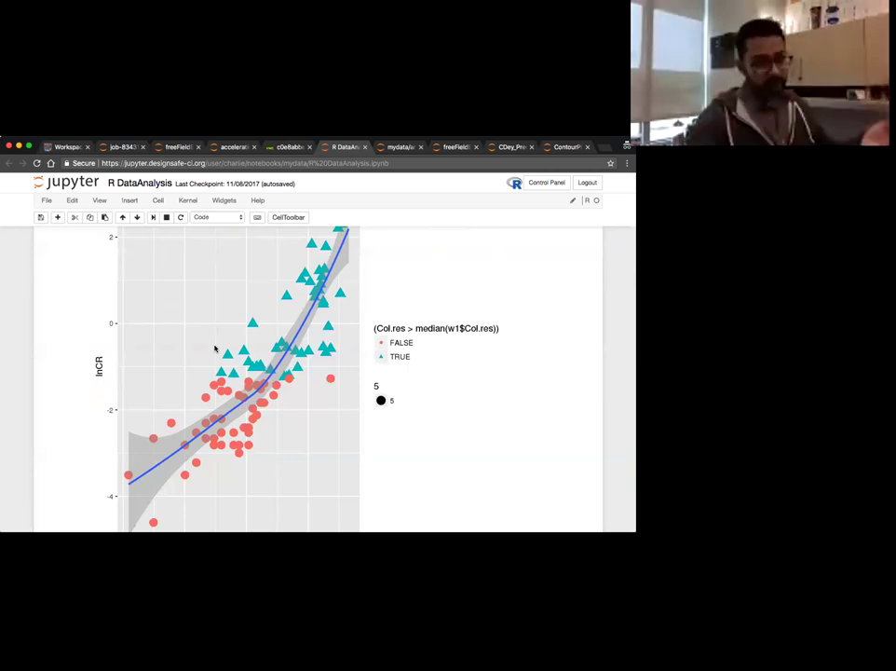
Switch to the 1D heat predictor-corrector notebook and review its import and parameter cells and the initial sine wave plot
{"action": "left_click", "coordinate": [416, 150]}
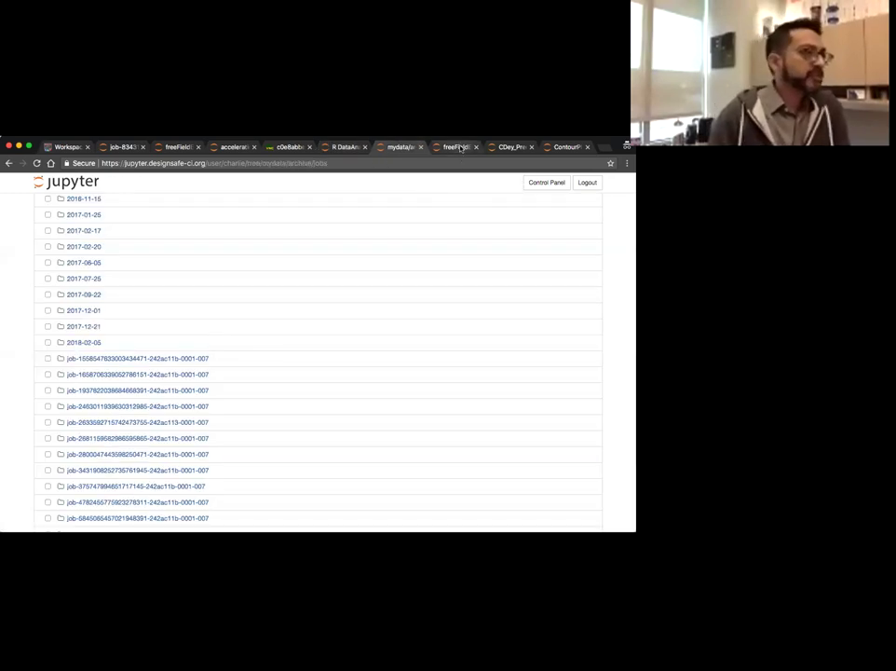
{"action": "left_click", "coordinate": [510, 147]}
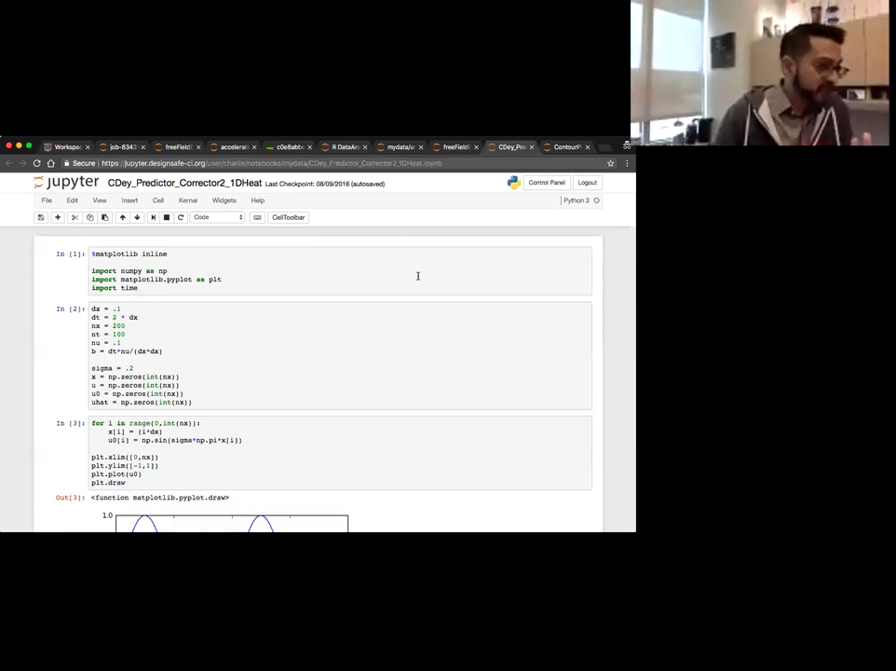
{"action": "scroll", "coordinate": [416, 276], "scroll_direction": "down", "scroll_amount": 3}
{"action": "scroll", "coordinate": [416, 276], "scroll_direction": "up", "scroll_amount": 3}
{"action": "scroll", "coordinate": [416, 275], "scroll_direction": "down", "scroll_amount": 5}
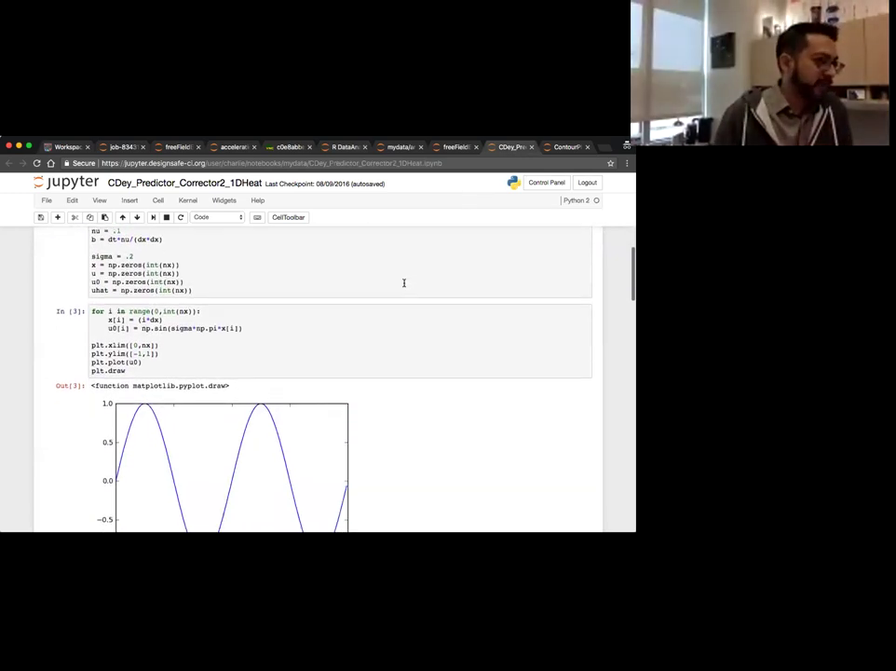
{"action": "scroll", "coordinate": [467, 298], "scroll_direction": "down", "scroll_amount": 1}
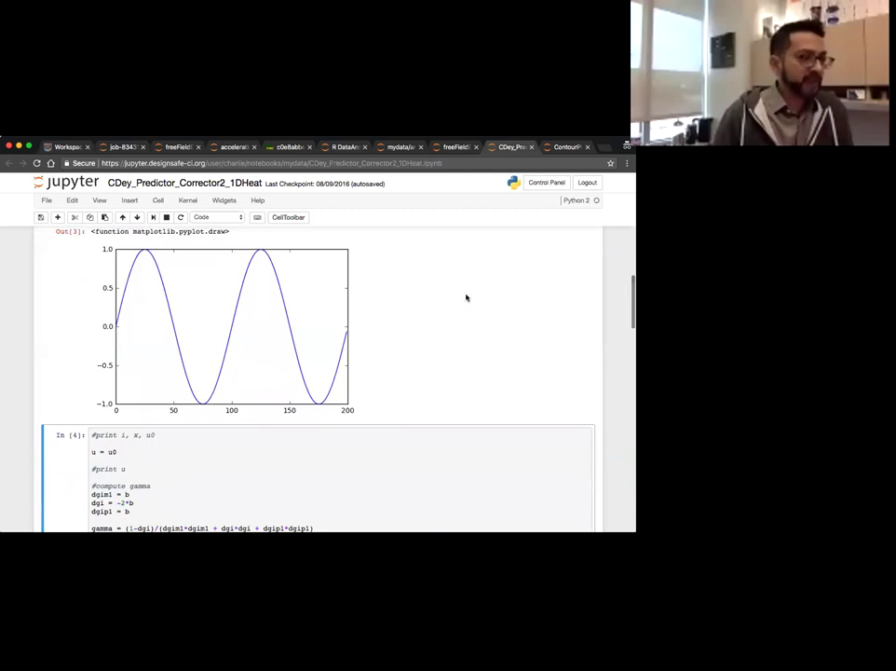
Examine the time-stepping cell's printed values and overlaid plot, continuing through the array output to the max(u) and min(u) cells
{"action": "scroll", "coordinate": [467, 298], "scroll_direction": "down", "scroll_amount": 8}
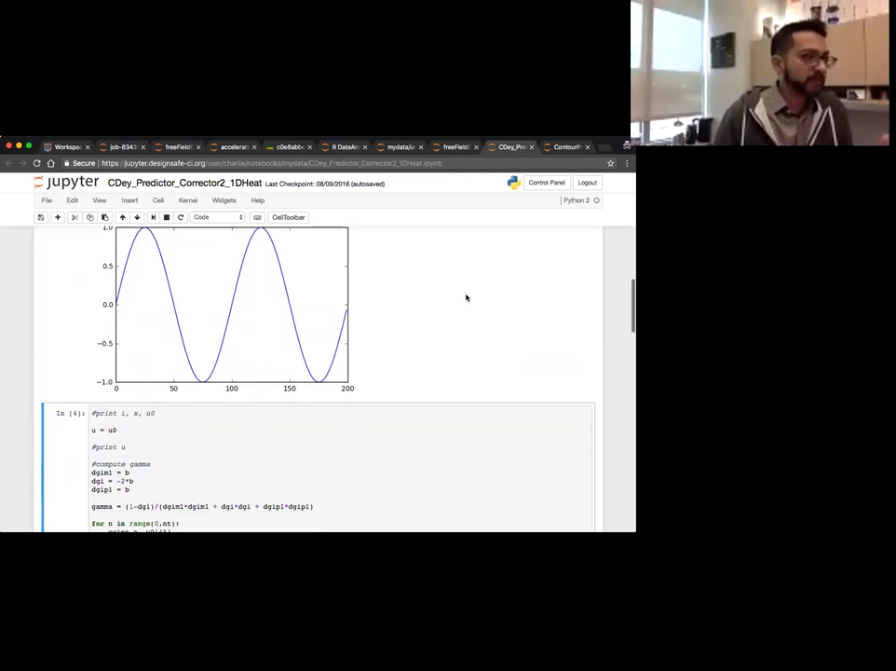
{"action": "scroll", "coordinate": [441, 394], "scroll_direction": "up", "scroll_amount": 8}
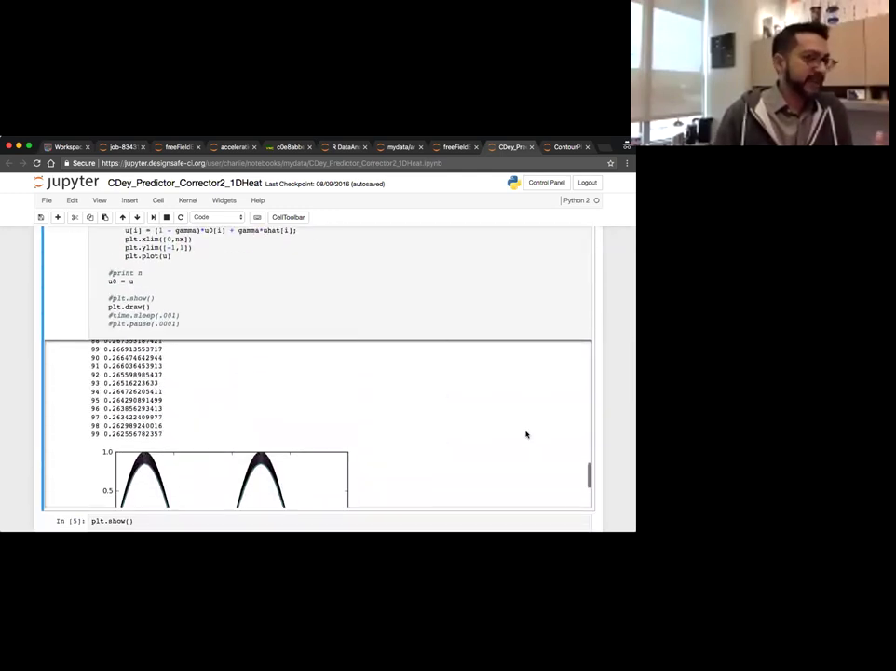
{"action": "left_click_drag", "start_coordinate": [584, 464], "coordinate": [590, 492]}
{"action": "scroll", "coordinate": [560, 368], "scroll_direction": "down", "scroll_amount": 2}
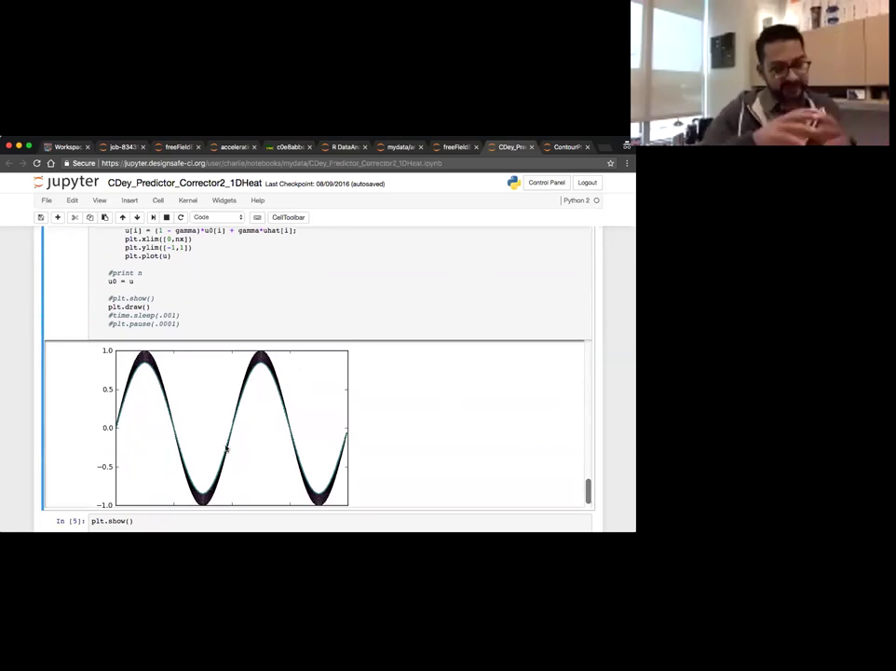
{"action": "scroll", "coordinate": [555, 270], "scroll_direction": "down", "scroll_amount": 5}
{"action": "scroll", "coordinate": [555, 270], "scroll_direction": "down", "scroll_amount": 10}
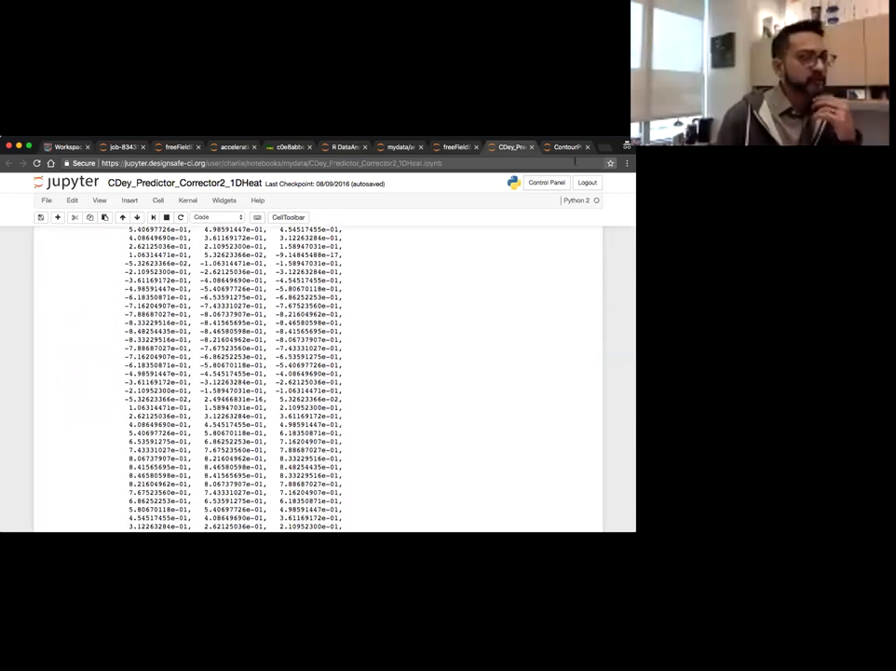
{"action": "scroll", "coordinate": [606, 276], "scroll_direction": "down", "scroll_amount": 10}
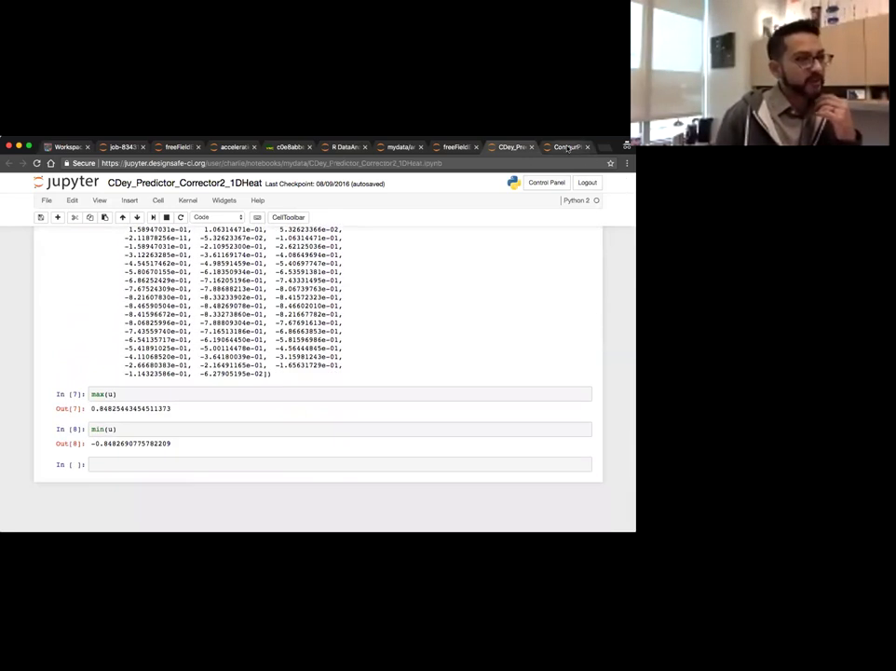
Open the ContourPlotTest notebook, visiting the DesignSafe workspace's MATLAB and jobs status page before returning to the notebook
{"action": "left_click", "coordinate": [567, 147]}
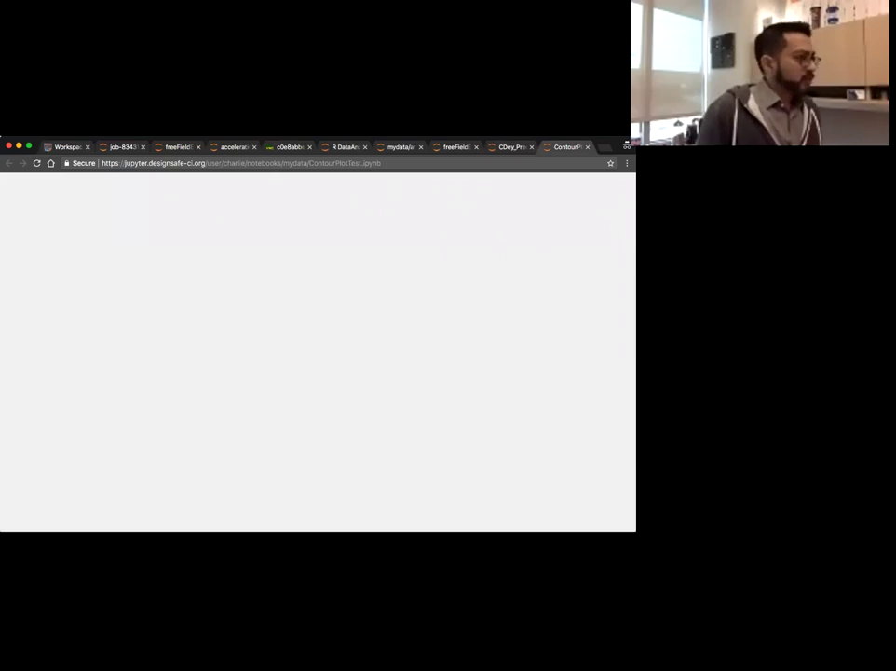
{"action": "left_click", "coordinate": [65, 147]}
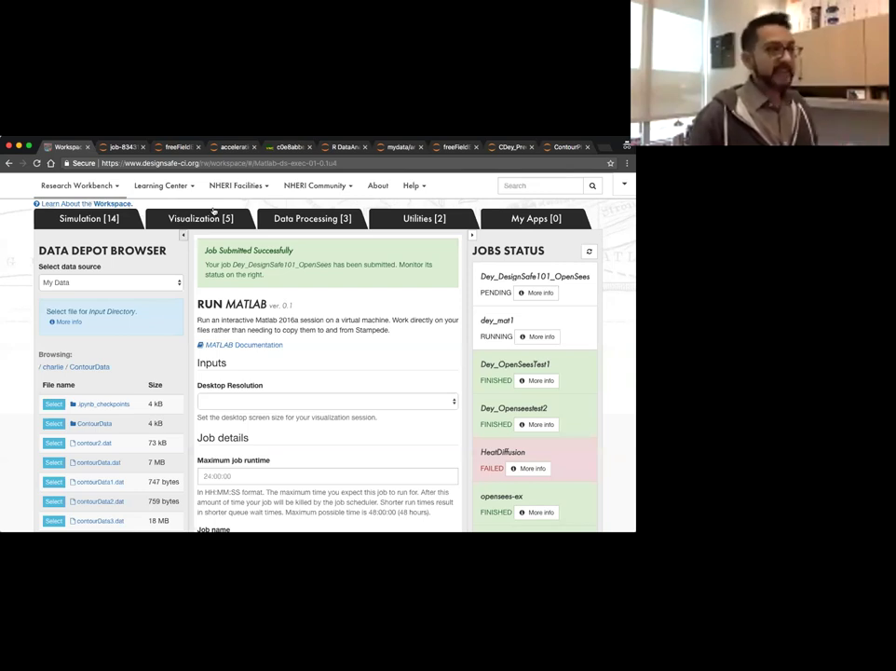
{"action": "left_click", "coordinate": [567, 147]}
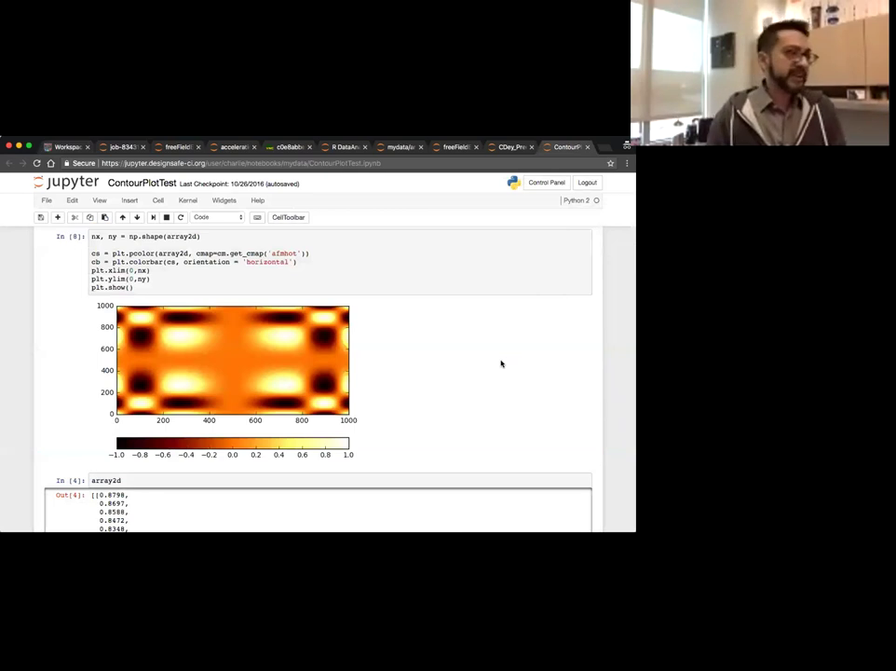
Review the ContourPlotTest notebook's afmhot pcolor plot, array2d, nx and ny outputs, and the cell that reads contourData.dat
{"action": "scroll", "coordinate": [503, 361], "scroll_direction": "down", "scroll_amount": 3}
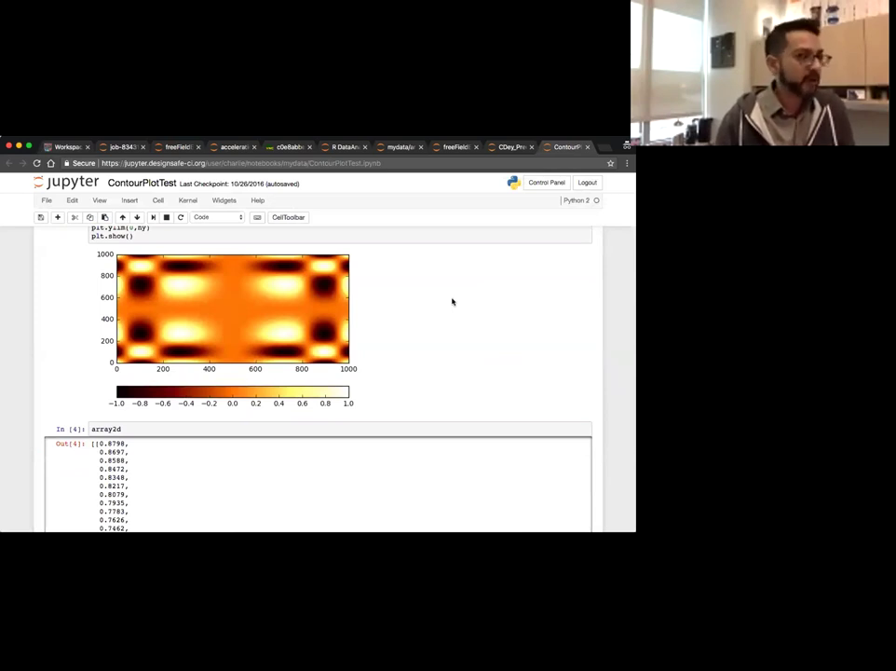
{"action": "scroll", "coordinate": [577, 366], "scroll_direction": "down", "scroll_amount": 10}
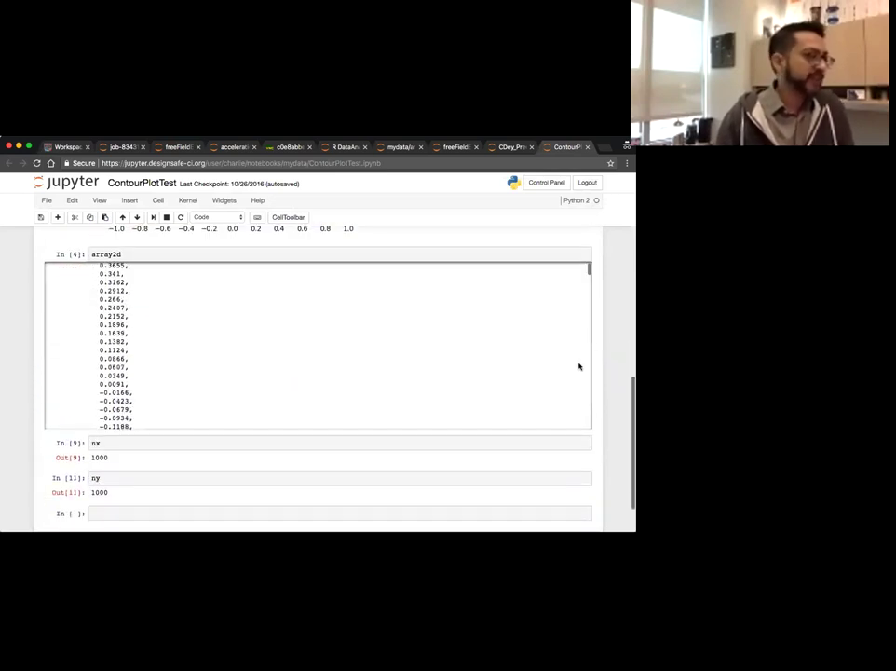
{"action": "scroll", "coordinate": [617, 355], "scroll_direction": "up", "scroll_amount": 10}
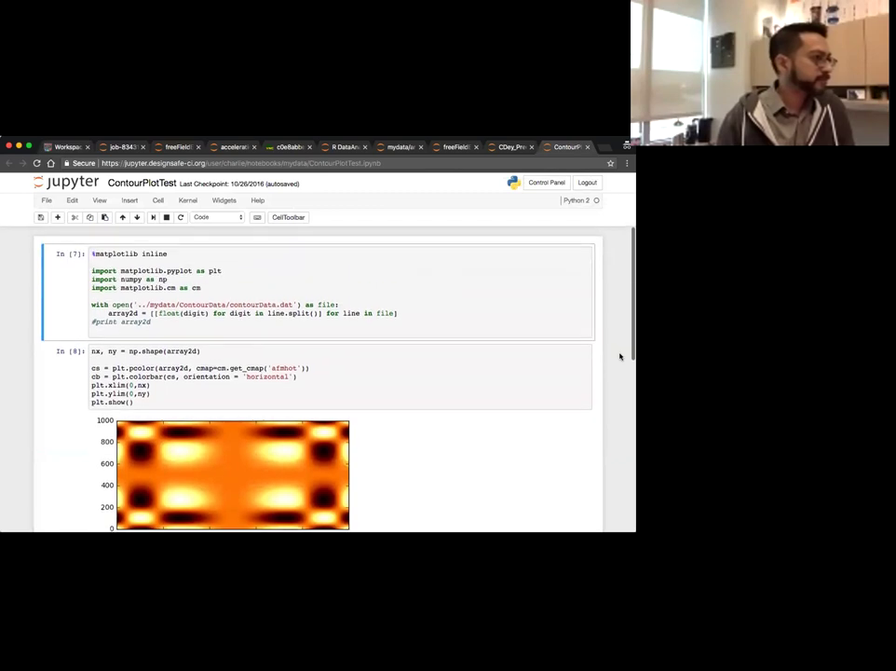
{"action": "scroll", "coordinate": [619, 356], "scroll_direction": "down", "scroll_amount": 2}
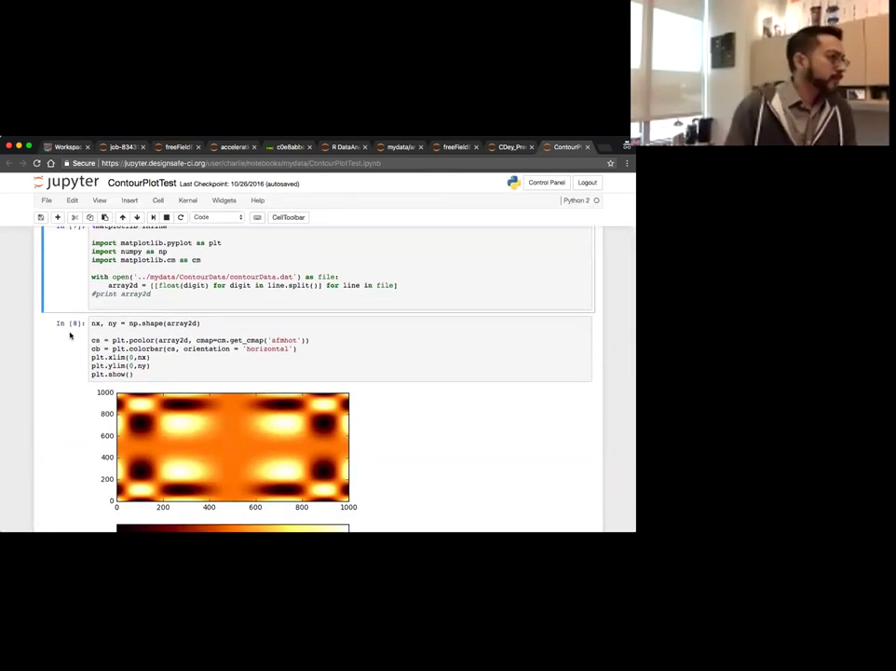